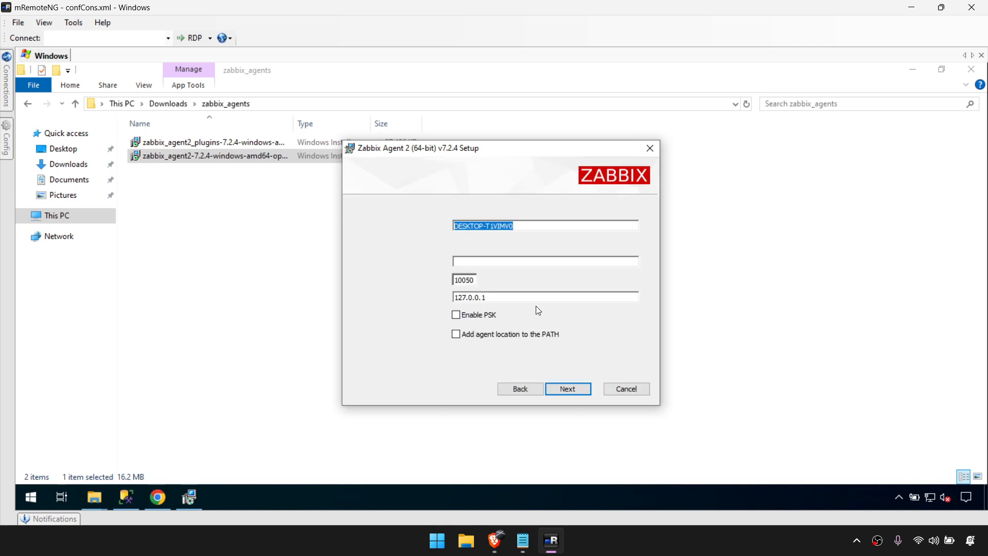
Step: Set both the Zabbix server IP/DNS and the active-checks server to 192.168.133.214 and proceed with the agent setup
{"action": "left_click", "coordinate": [498, 263]}
{"action": "type", "text": "1"}
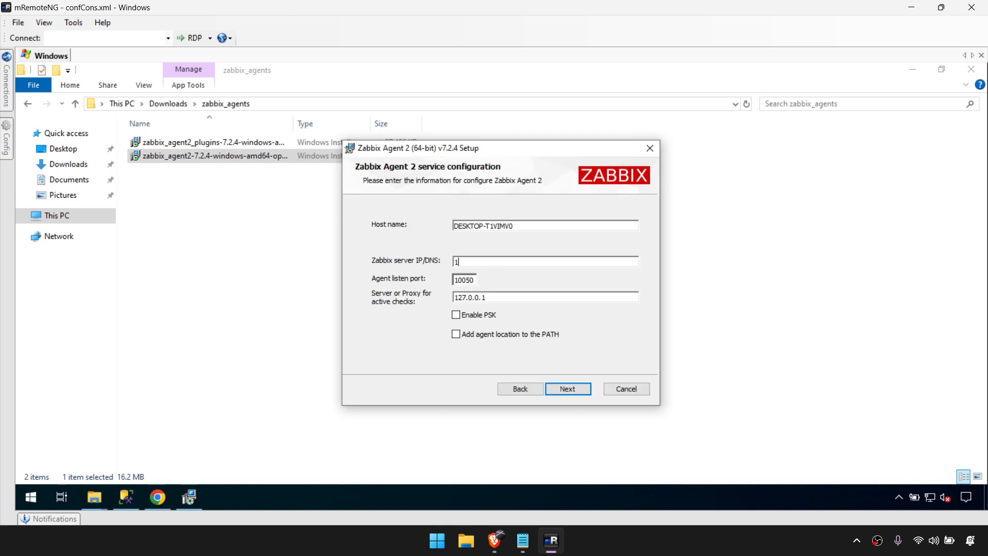
{"action": "type", "text": "92.168.133.214"}
{"action": "key", "text": "ctrl+a"}
{"action": "key", "text": "ctrl+c"}
{"action": "key", "text": "Tab"}
{"action": "key", "text": "Tab"}
{"action": "key", "text": "ctrl+v"}
{"action": "left_click", "coordinate": [579, 390]}
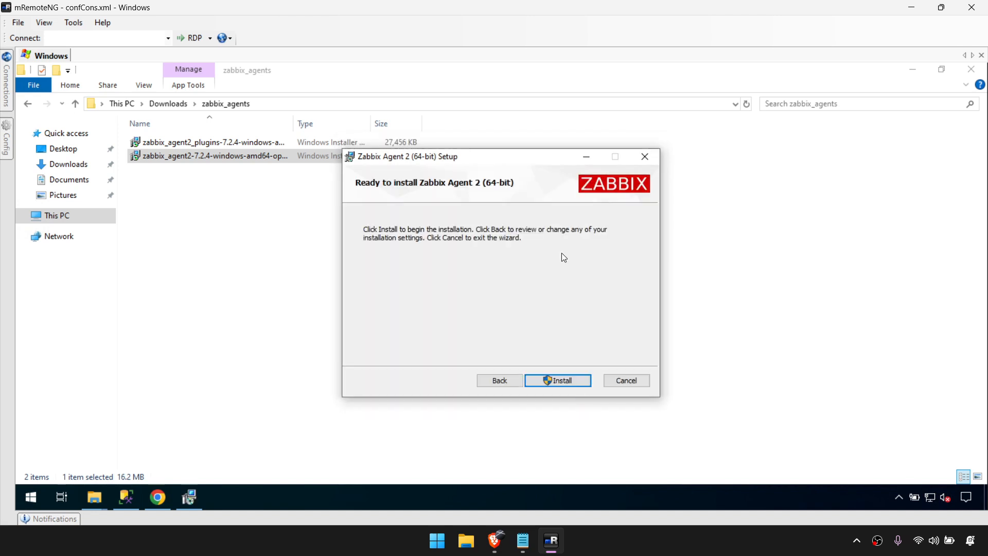
Step: Install Zabbix Agent 2, approving the elevation request, and finish its setup wizard
{"action": "left_click", "coordinate": [538, 381]}
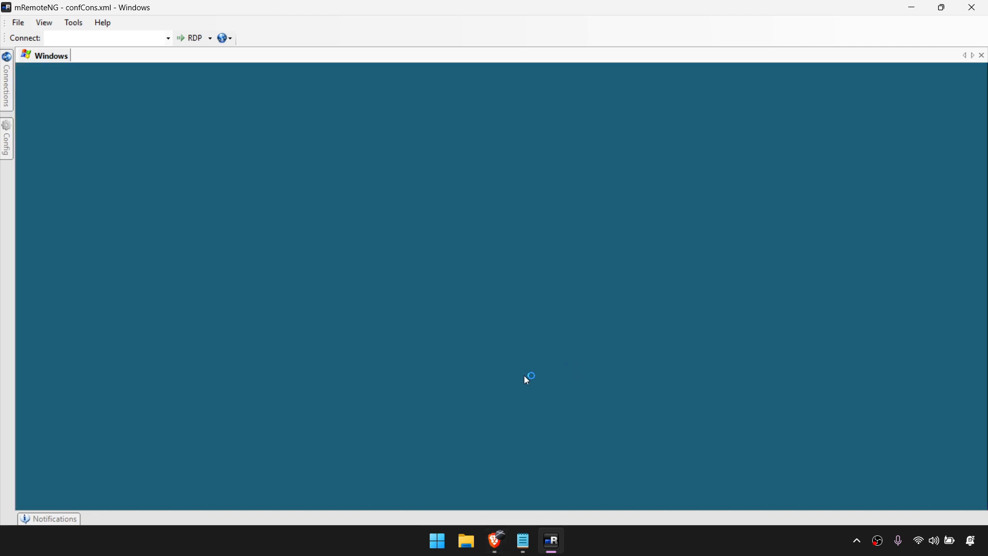
{"action": "left_click", "coordinate": [436, 360]}
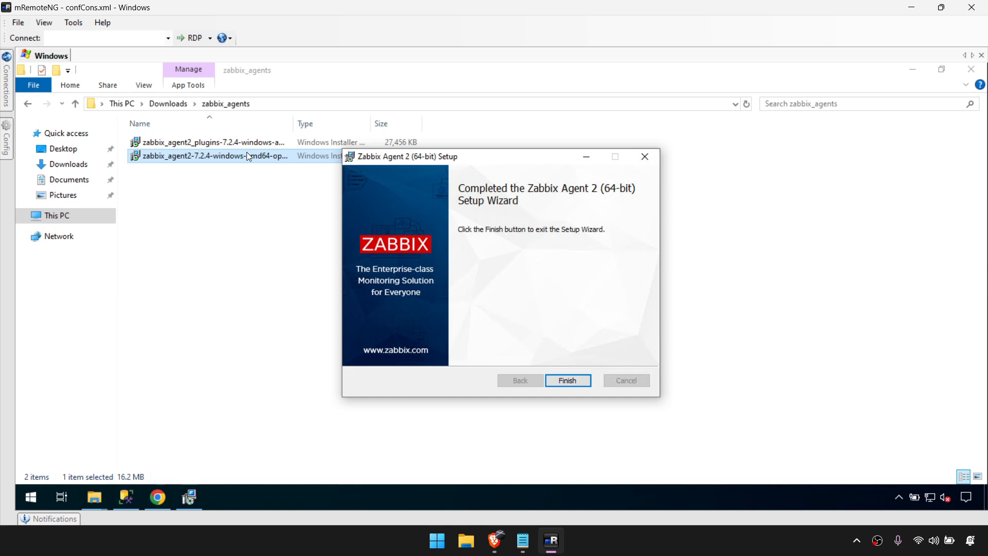
{"action": "left_click", "coordinate": [568, 380]}
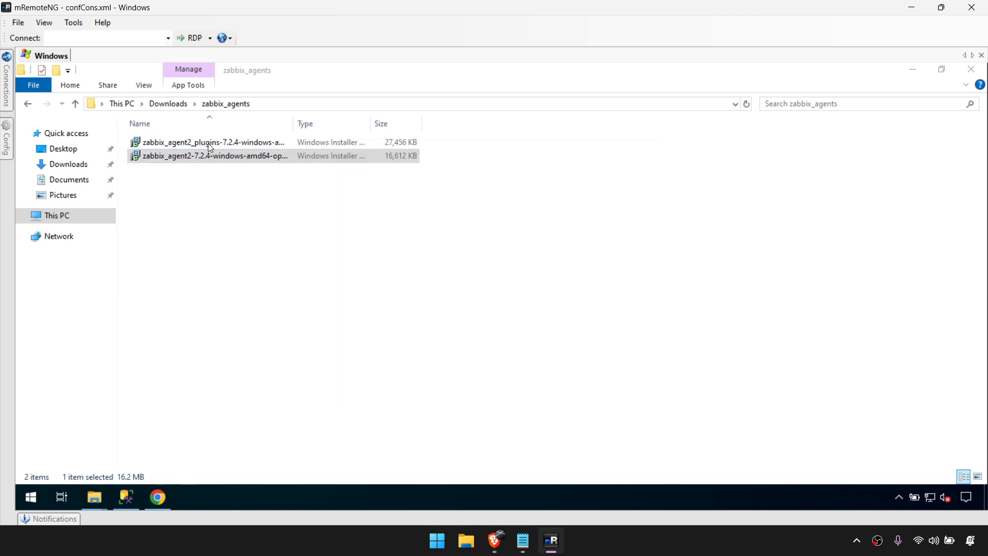
Step: Launch the zabbix_agent2_plugins-7.2.4 installer and accept its license agreement to reach the custom setup
{"action": "left_click", "coordinate": [189, 146]}
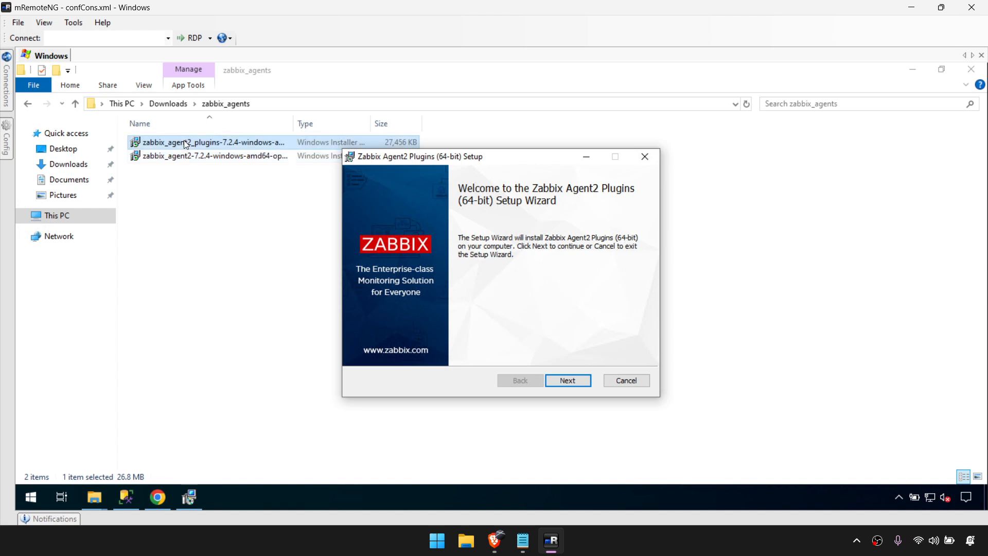
{"action": "left_click", "coordinate": [566, 381]}
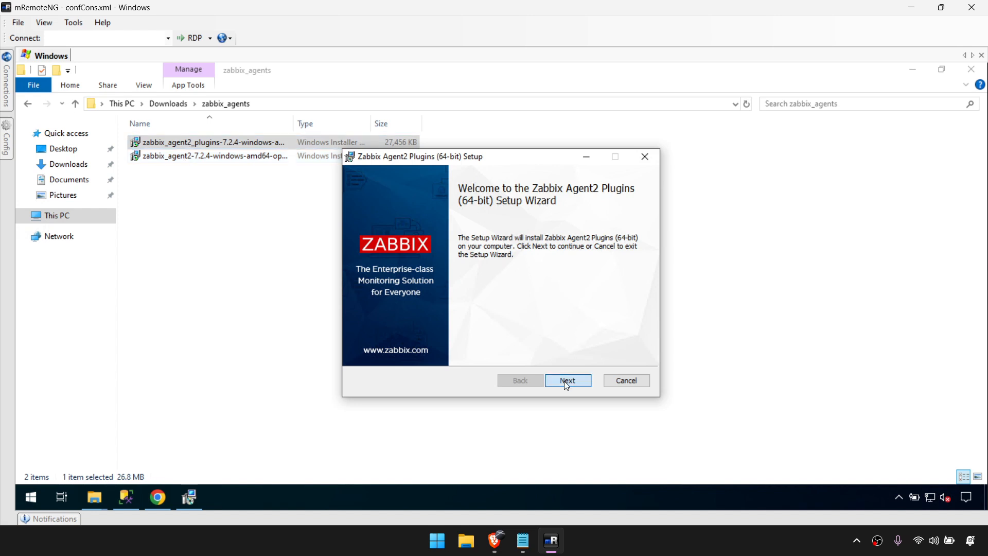
{"action": "left_click", "coordinate": [453, 348]}
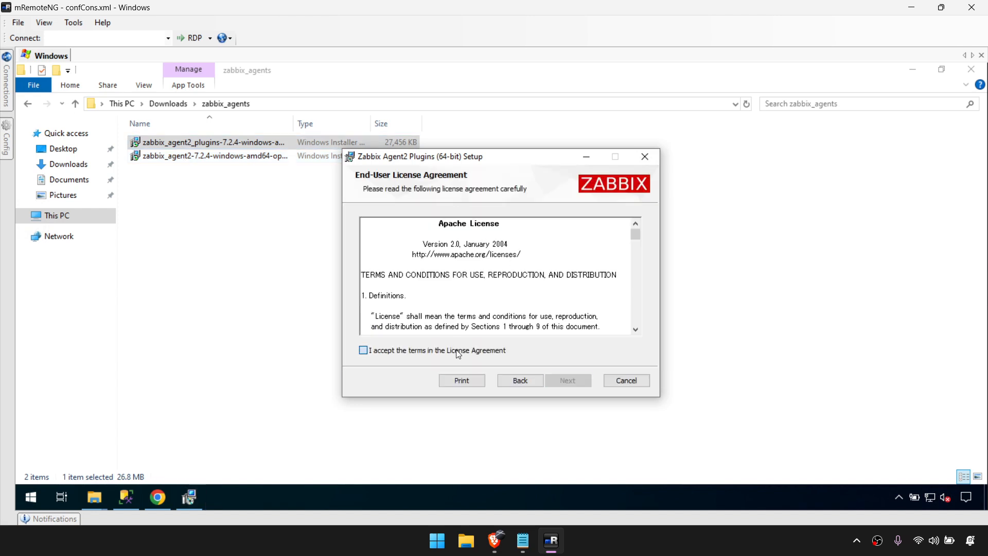
{"action": "left_click", "coordinate": [556, 381]}
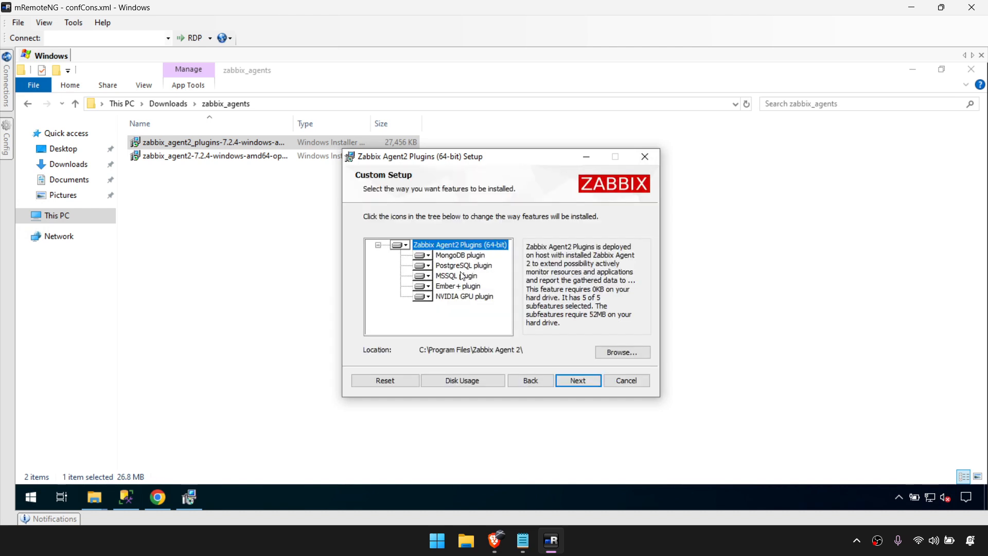
Step: Exclude the MongoDB, PostgreSQL, Ember+ and NVIDIA GPU plugins from installation, keep only the MSSQL plugin, and continue
{"action": "left_click", "coordinate": [422, 256]}
{"action": "left_click", "coordinate": [449, 300]}
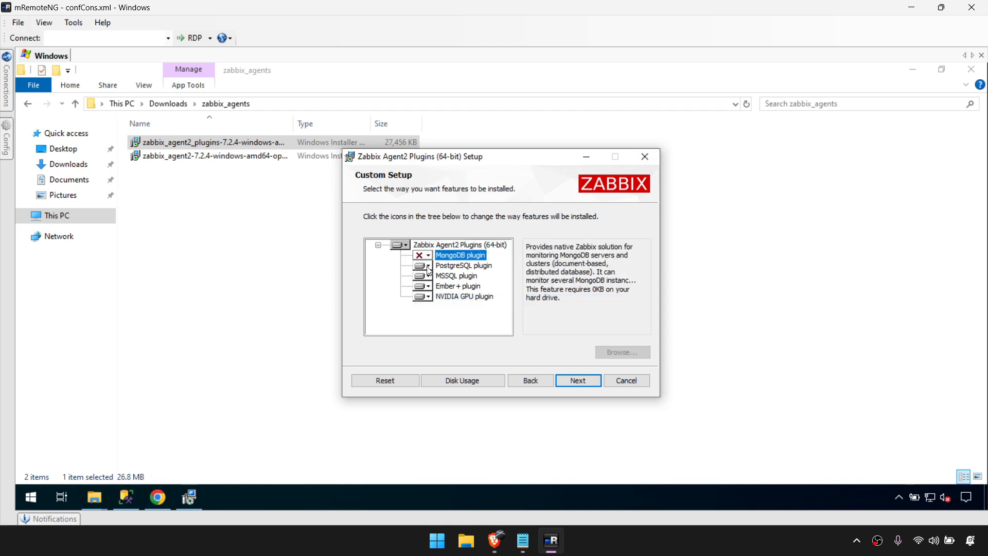
{"action": "left_click", "coordinate": [423, 265]}
{"action": "left_click", "coordinate": [446, 309]}
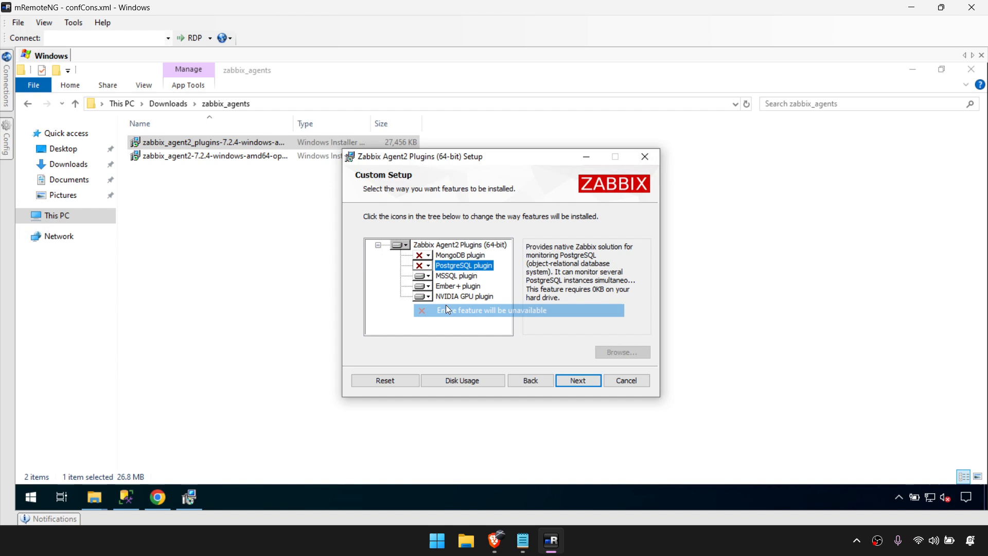
{"action": "left_click", "coordinate": [423, 286]}
{"action": "left_click", "coordinate": [442, 332]}
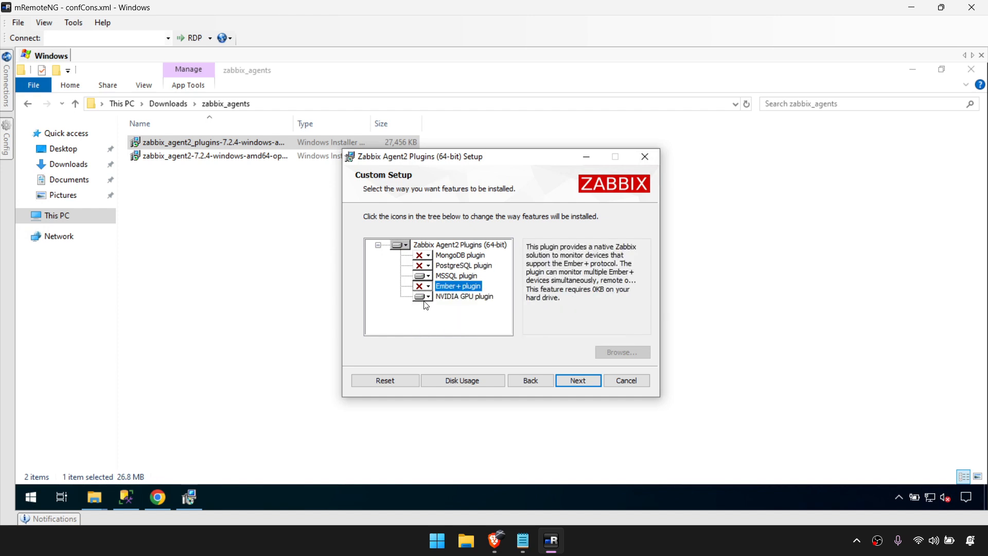
{"action": "left_click", "coordinate": [423, 297]}
{"action": "left_click", "coordinate": [453, 341]}
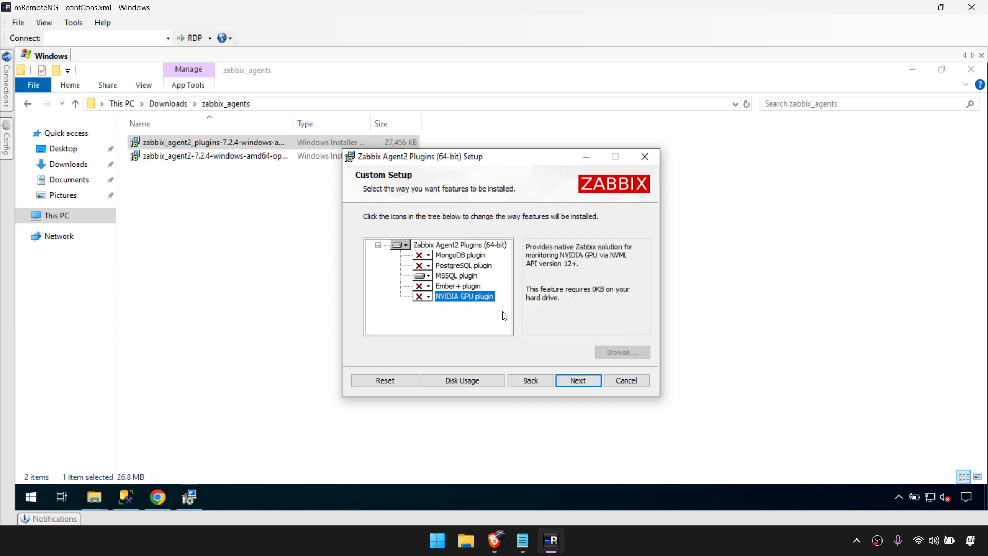
{"action": "left_click", "coordinate": [568, 384]}
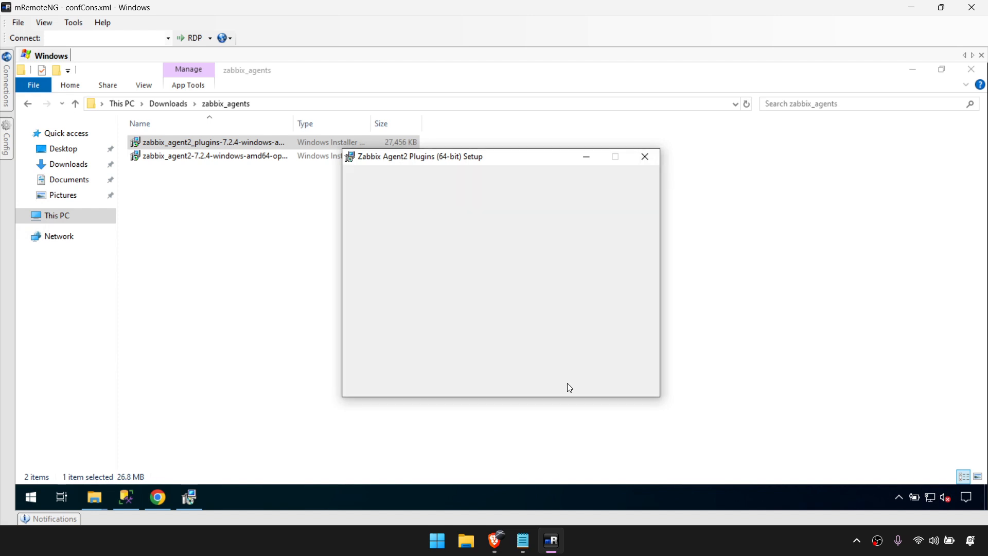
Step: Install the Zabbix Agent2 Plugins package, approving the elevation request, and finish its setup wizard
{"action": "left_click", "coordinate": [560, 383]}
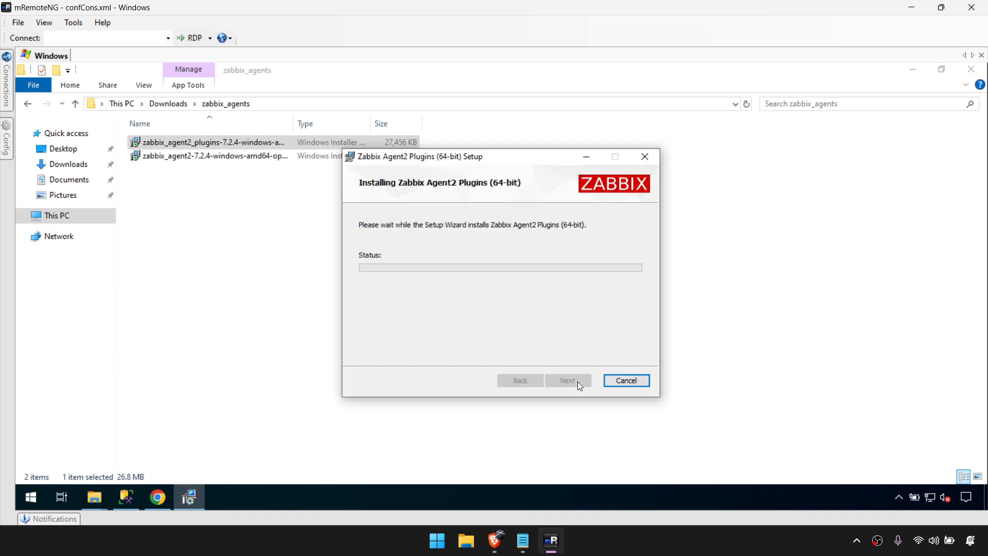
{"action": "key", "text": "Left"}
{"action": "key", "text": "Return"}
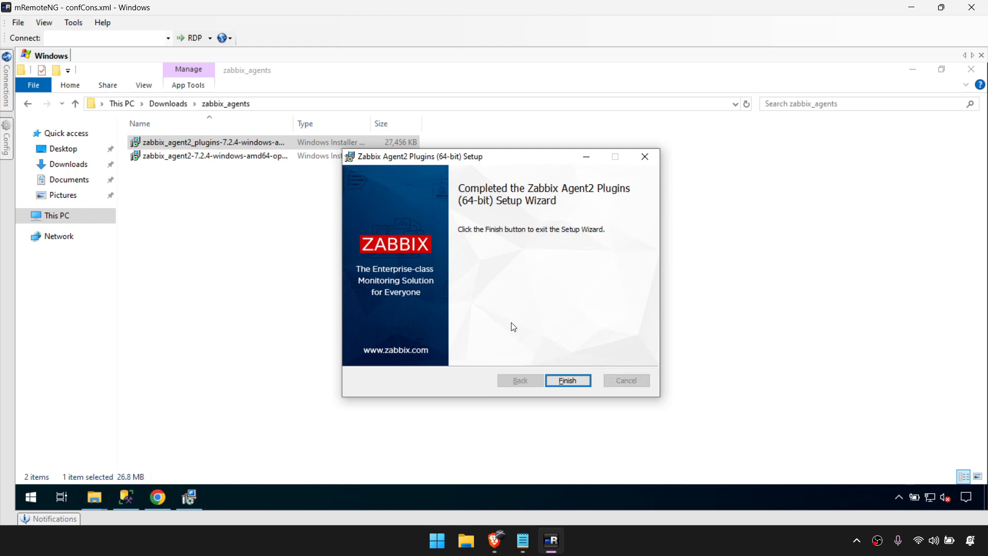
{"action": "left_click", "coordinate": [568, 379]}
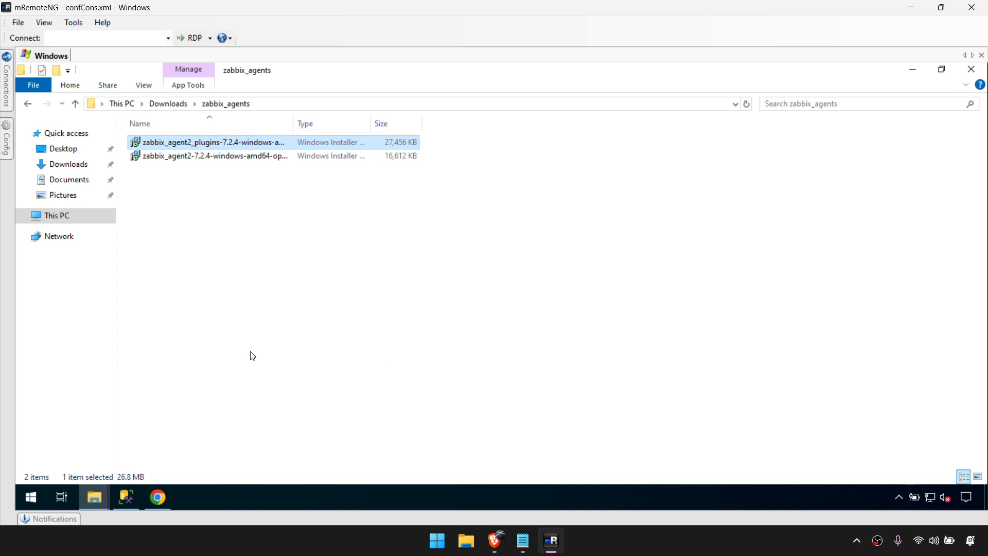
Step: Browse to the Zabbix Agent 2 folder under Program Files on the C: drive
{"action": "left_click", "coordinate": [89, 495]}
{"action": "left_click", "coordinate": [67, 449]}
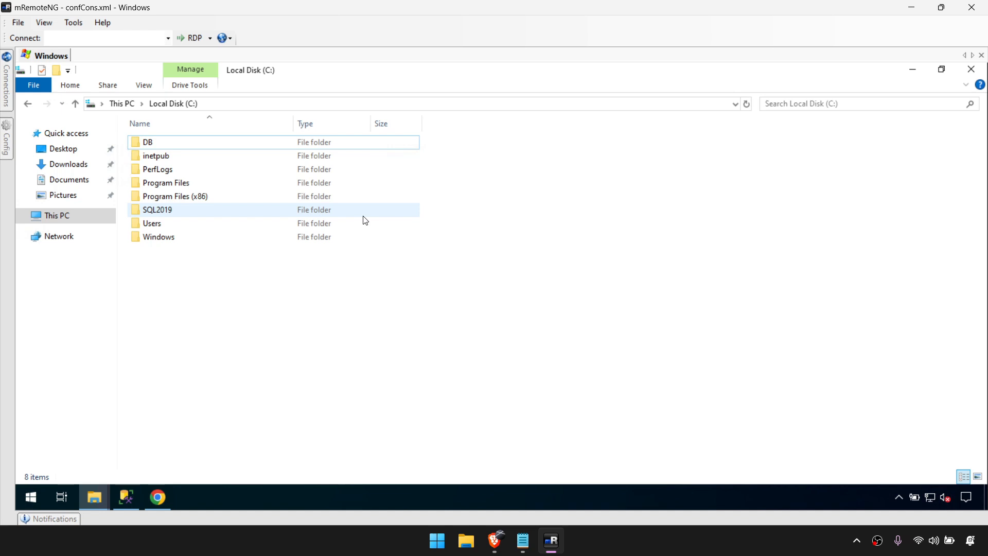
{"action": "left_click", "coordinate": [165, 182]}
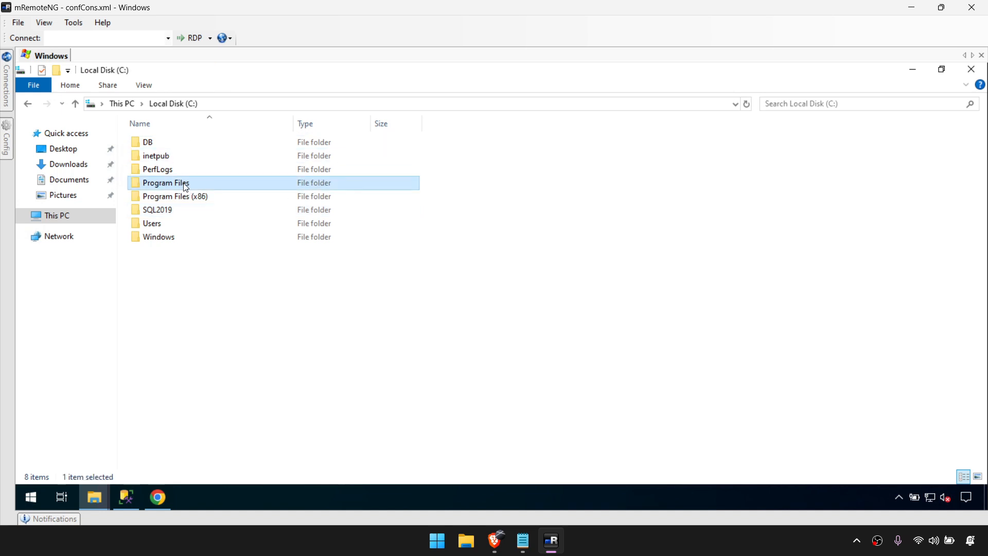
{"action": "double_click", "coordinate": [185, 187]}
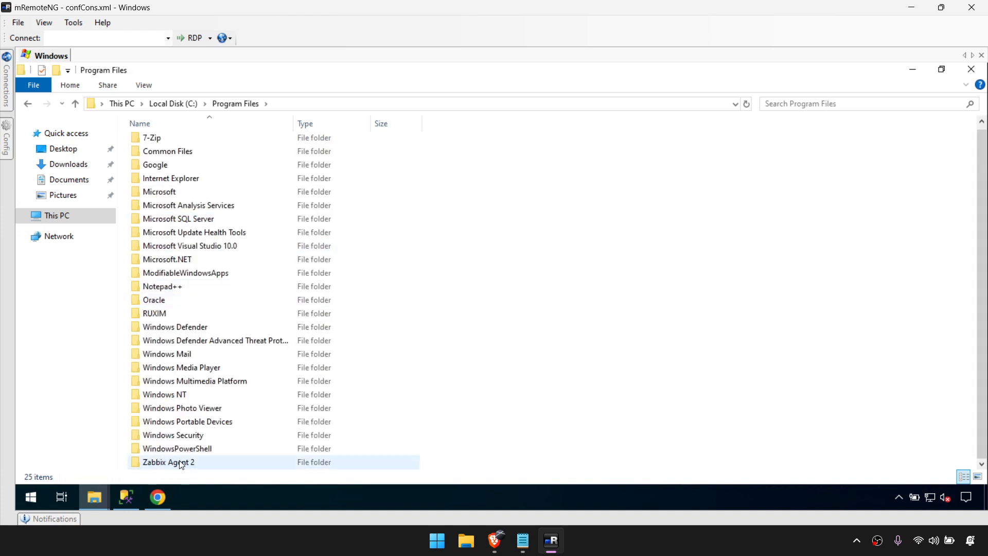
{"action": "left_click", "coordinate": [185, 466]}
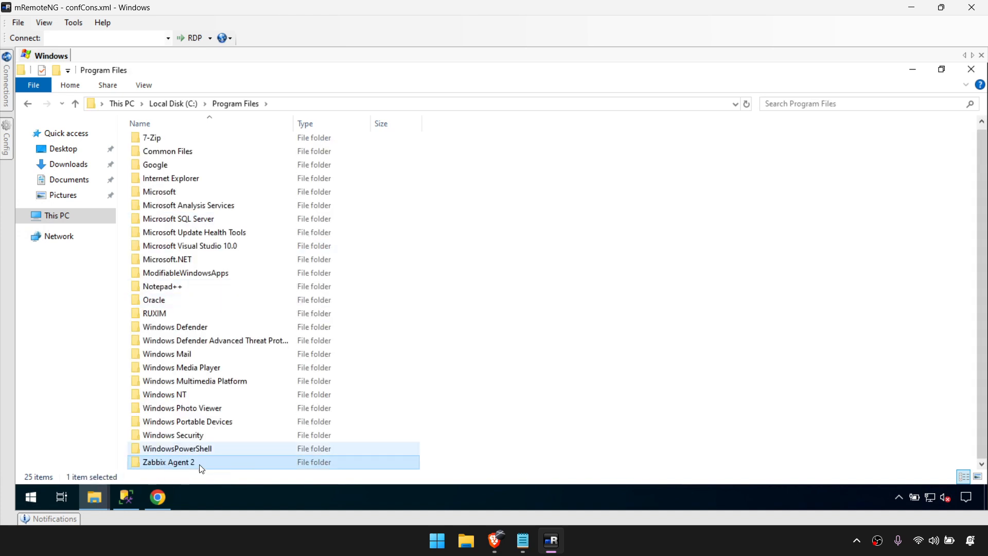
{"action": "double_click", "coordinate": [177, 466]}
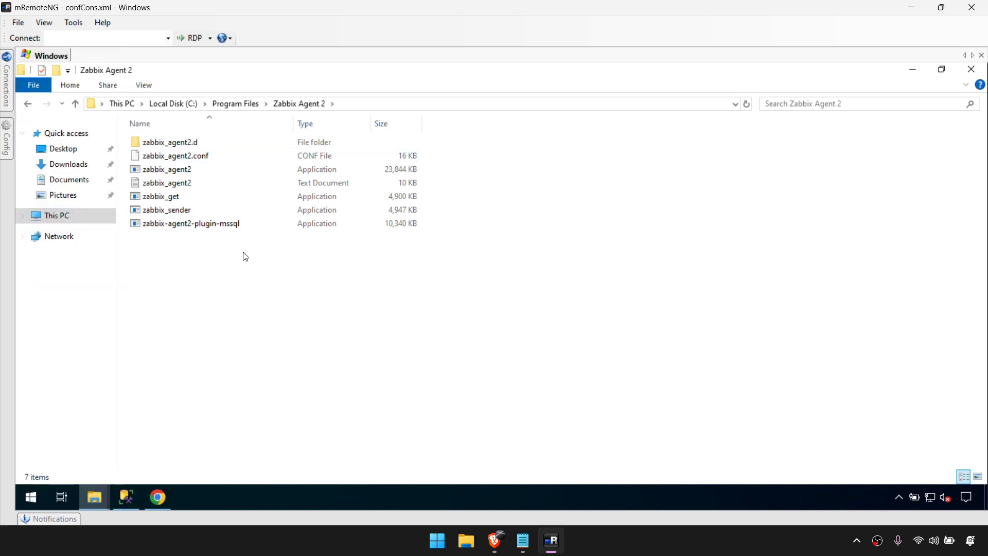
{"action": "left_click", "coordinate": [174, 157]}
{"action": "right_click", "coordinate": [174, 157]}
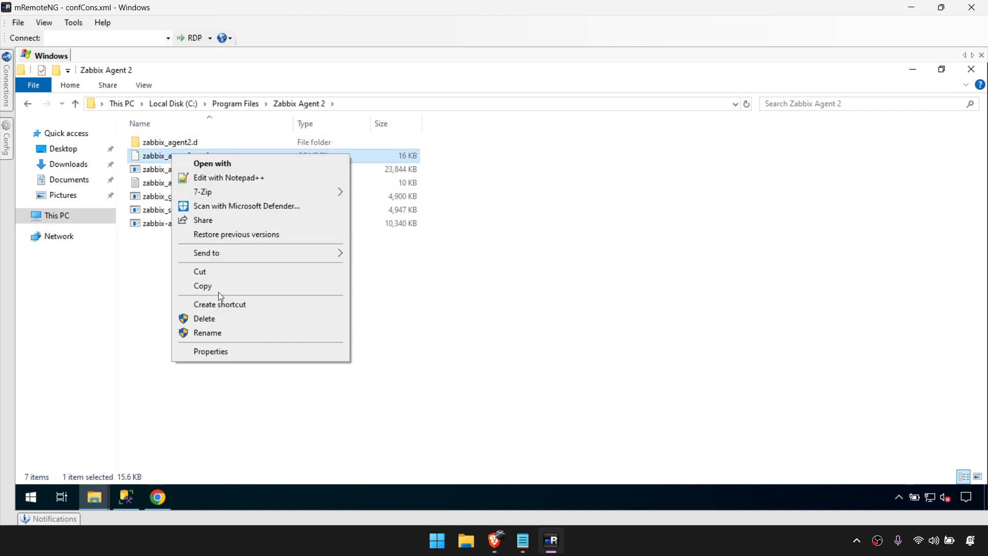
{"action": "left_click", "coordinate": [140, 273]}
{"action": "left_click", "coordinate": [141, 278]}
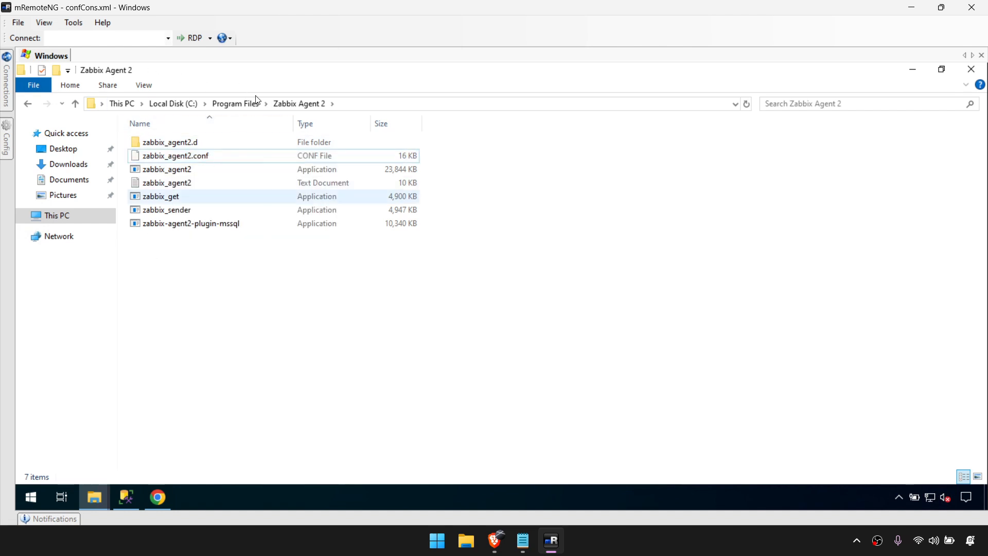
Step: Open the zabbix_agent2.conf file for editing in Notepad++
{"action": "right_click", "coordinate": [212, 159]}
{"action": "left_click", "coordinate": [178, 161]}
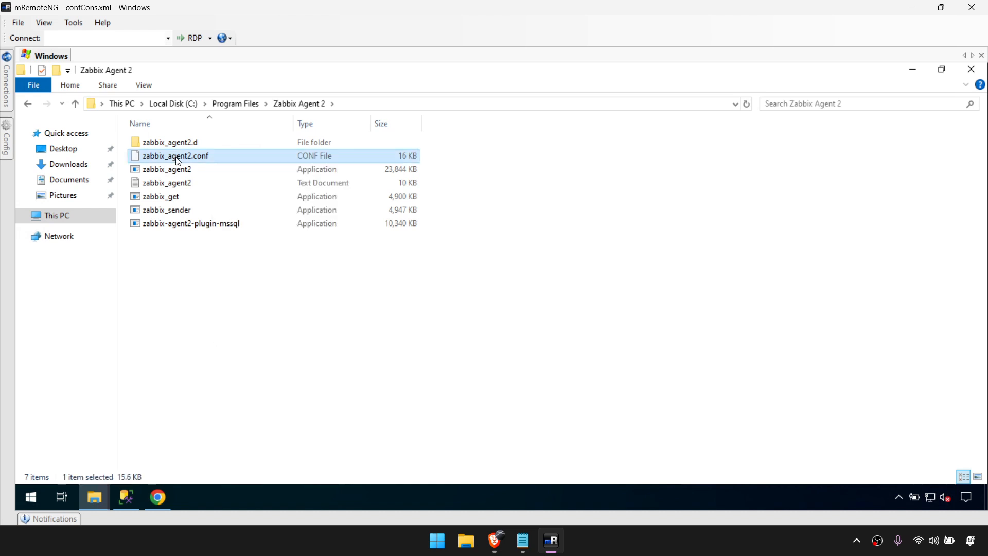
{"action": "right_click", "coordinate": [178, 161]}
{"action": "left_click", "coordinate": [196, 179]}
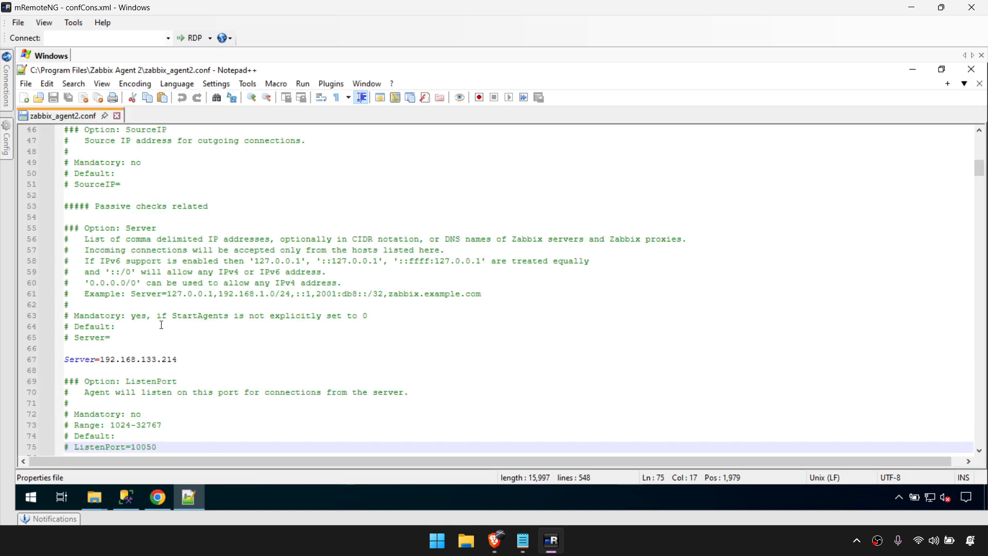
Step: Review the Server, ListenPort and ServerActive settings and the plugin Include line in zabbix_agent2.conf
{"action": "scroll", "coordinate": [229, 269], "scroll_direction": "down", "scroll_amount": 2}
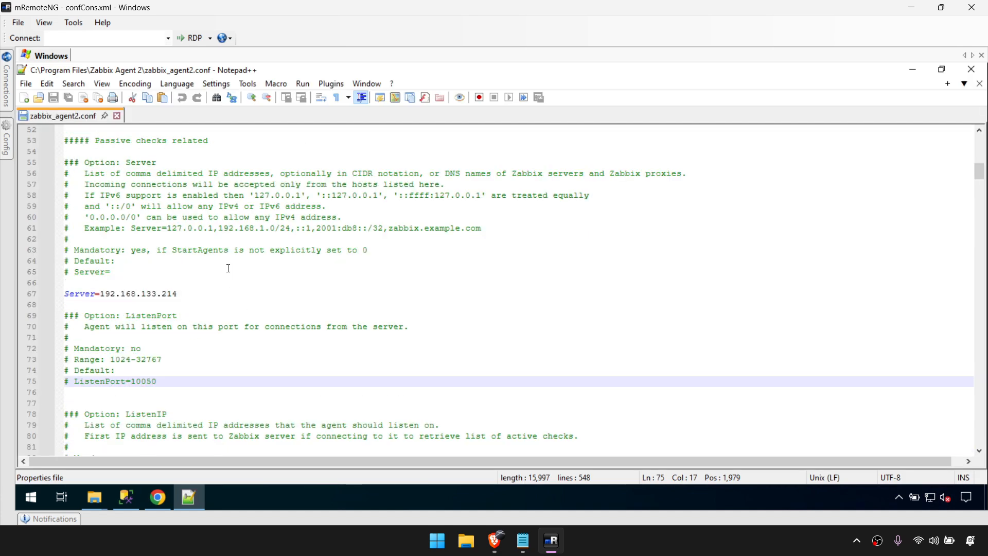
{"action": "scroll", "coordinate": [232, 300], "scroll_direction": "down", "scroll_amount": 20}
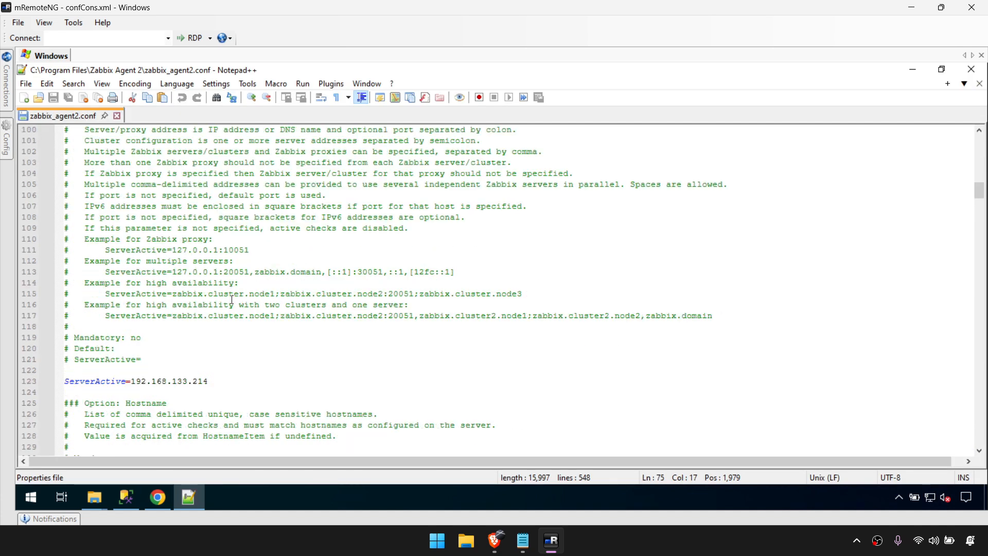
{"action": "scroll", "coordinate": [231, 300], "scroll_direction": "down", "scroll_amount": 20}
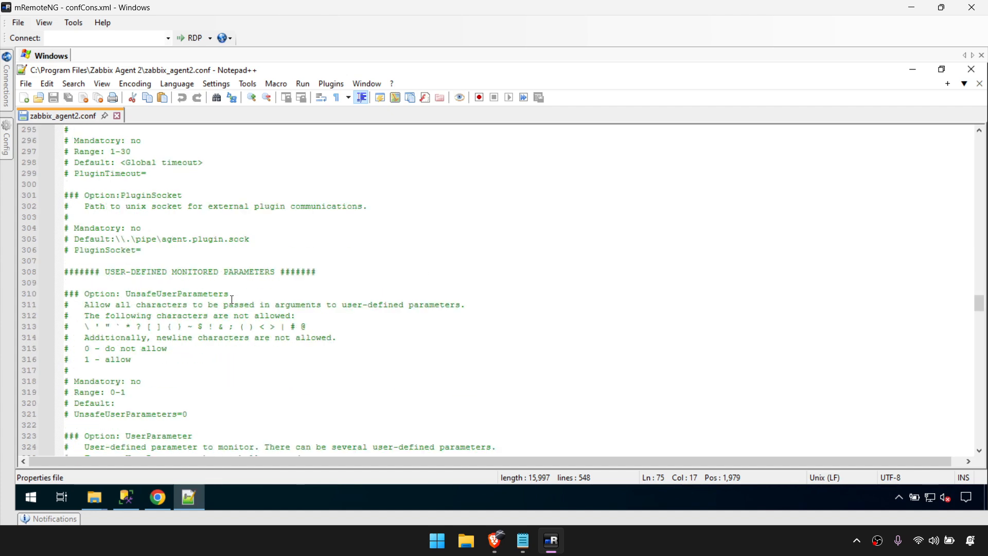
{"action": "scroll", "coordinate": [231, 299], "scroll_direction": "down", "scroll_amount": 20}
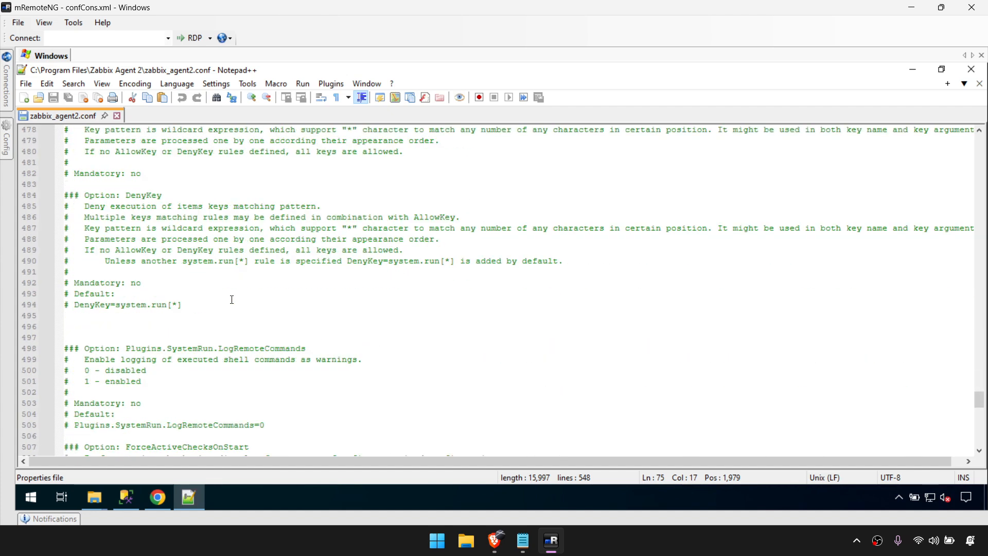
{"action": "scroll", "coordinate": [232, 299], "scroll_direction": "down", "scroll_amount": 5}
{"action": "scroll", "coordinate": [231, 300], "scroll_direction": "up", "scroll_amount": 8}
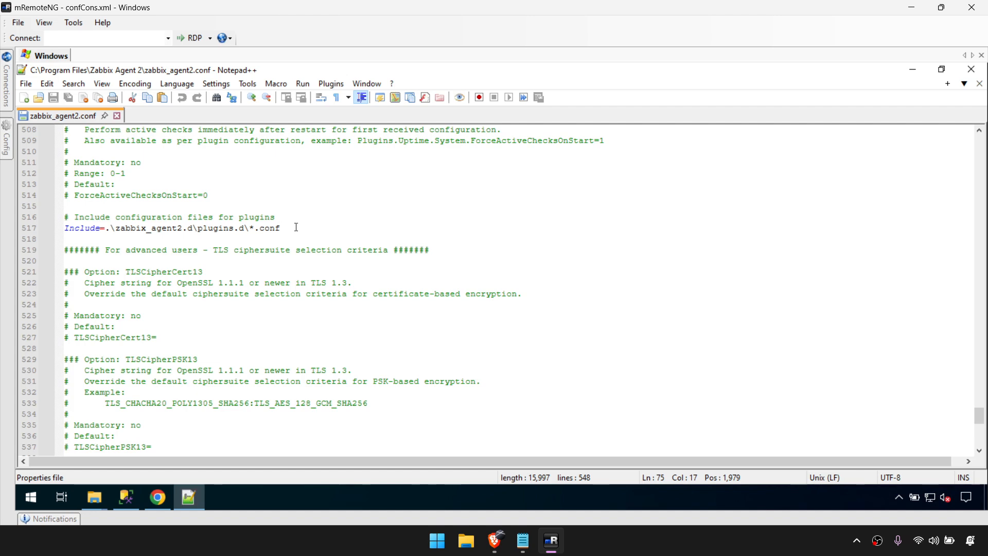
{"action": "left_click", "coordinate": [296, 227]}
{"action": "scroll", "coordinate": [278, 226], "scroll_direction": "up", "scroll_amount": 10}
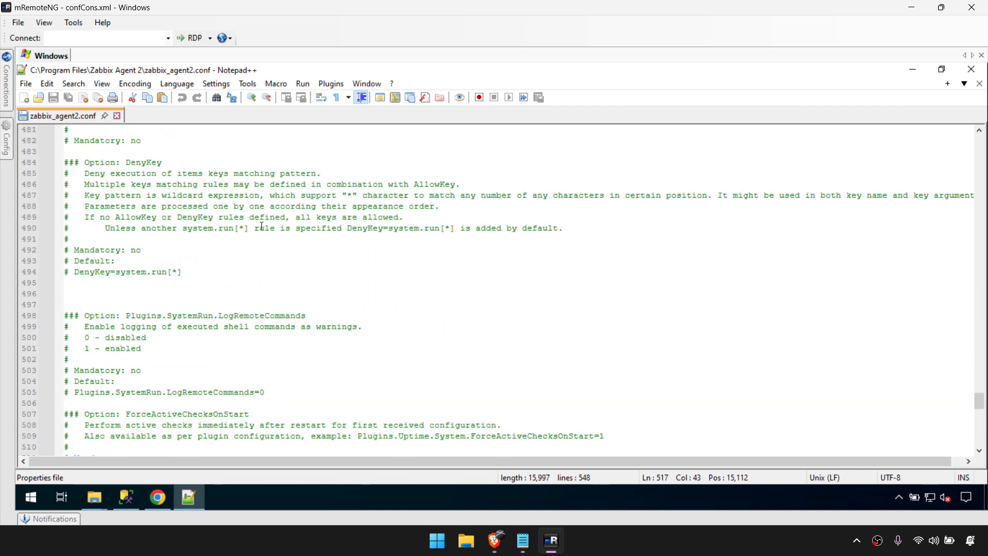
{"action": "scroll", "coordinate": [262, 226], "scroll_direction": "up", "scroll_amount": 13}
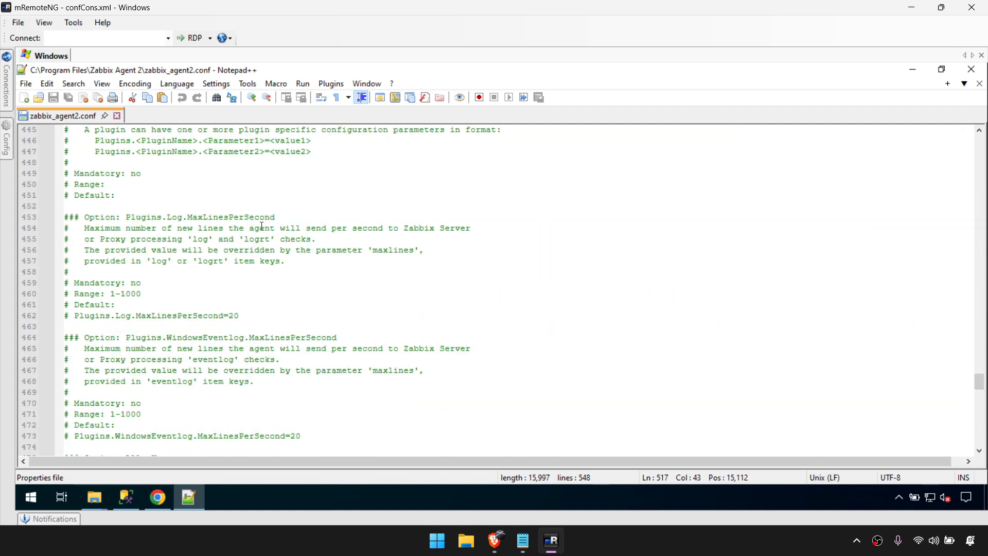
{"action": "scroll", "coordinate": [262, 227], "scroll_direction": "up", "scroll_amount": 3}
{"action": "scroll", "coordinate": [262, 227], "scroll_direction": "up", "scroll_amount": 8}
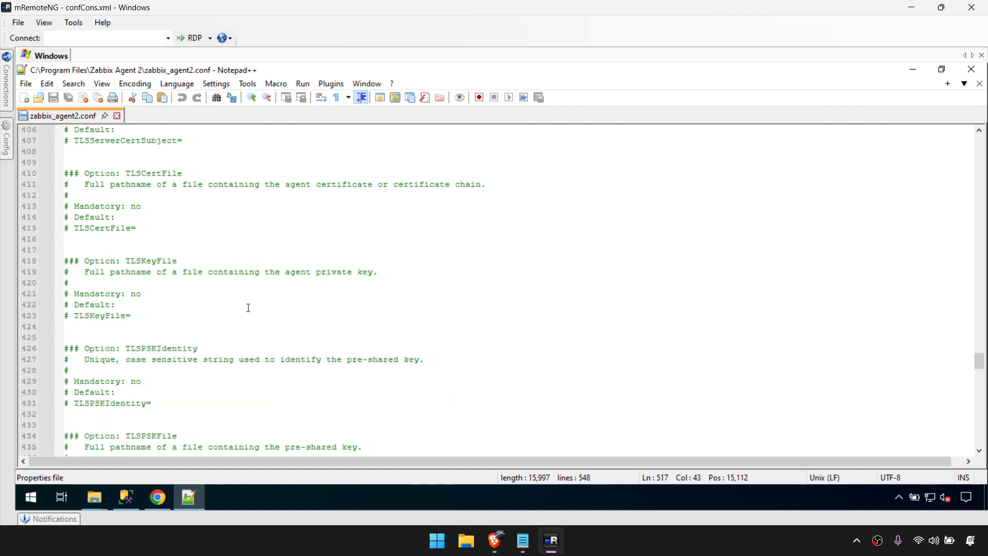
{"action": "scroll", "coordinate": [248, 308], "scroll_direction": "up", "scroll_amount": 3}
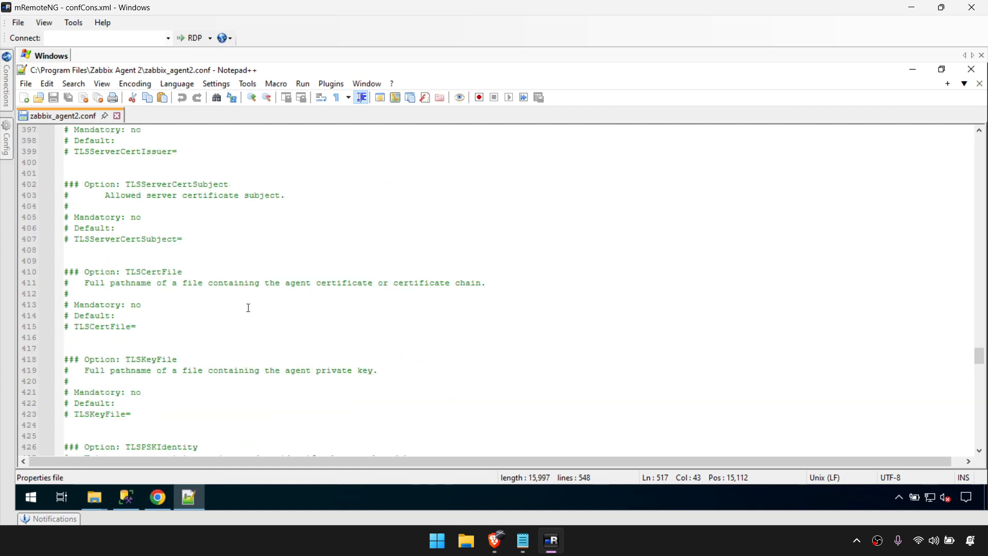
Step: Check the Include line in zabbix_agent2.conf that points to the zabbix_agent2.d folder
{"action": "scroll", "coordinate": [248, 308], "scroll_direction": "up", "scroll_amount": 1}
{"action": "scroll", "coordinate": [249, 308], "scroll_direction": "up", "scroll_amount": 20}
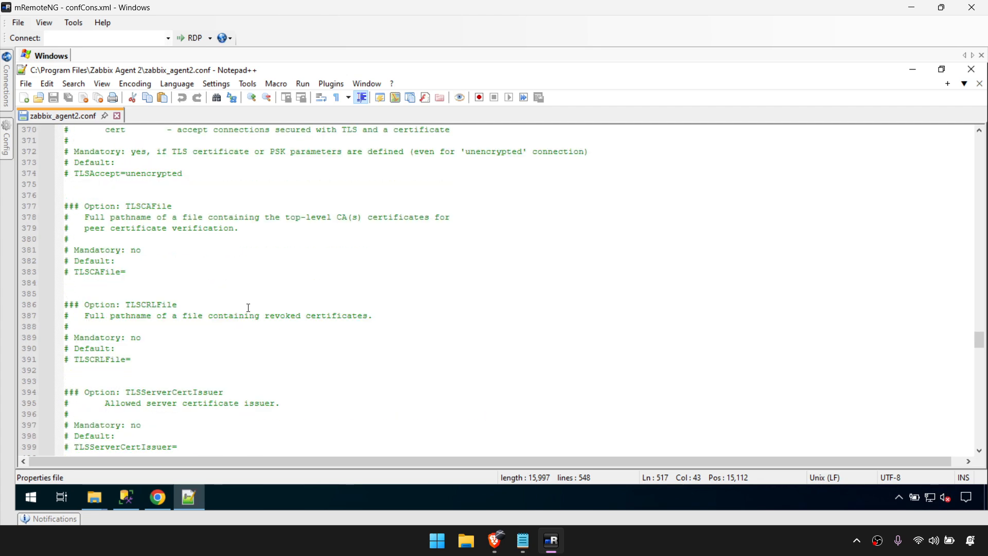
{"action": "scroll", "coordinate": [248, 308], "scroll_direction": "up", "scroll_amount": 20}
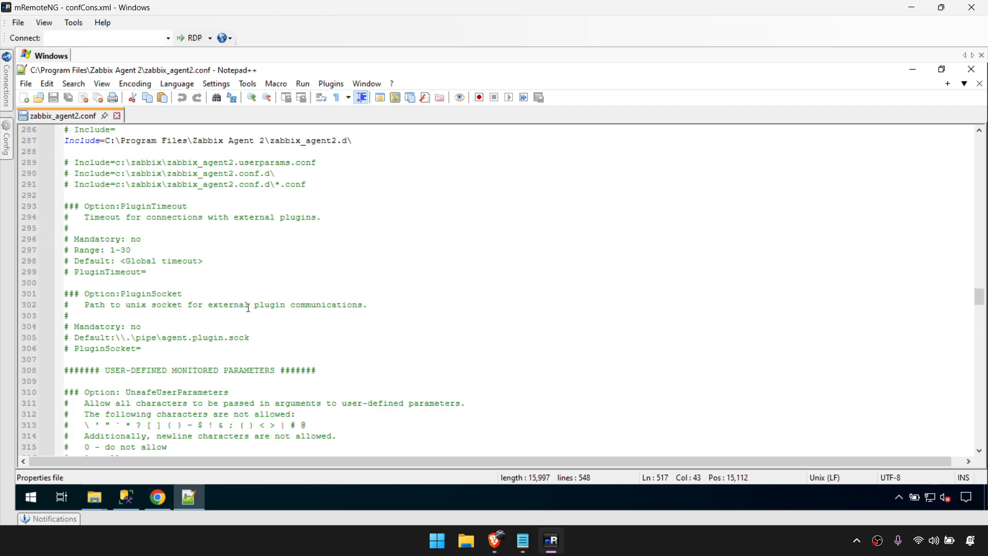
{"action": "left_click_drag", "start_coordinate": [353, 371], "coordinate": [101, 372]}
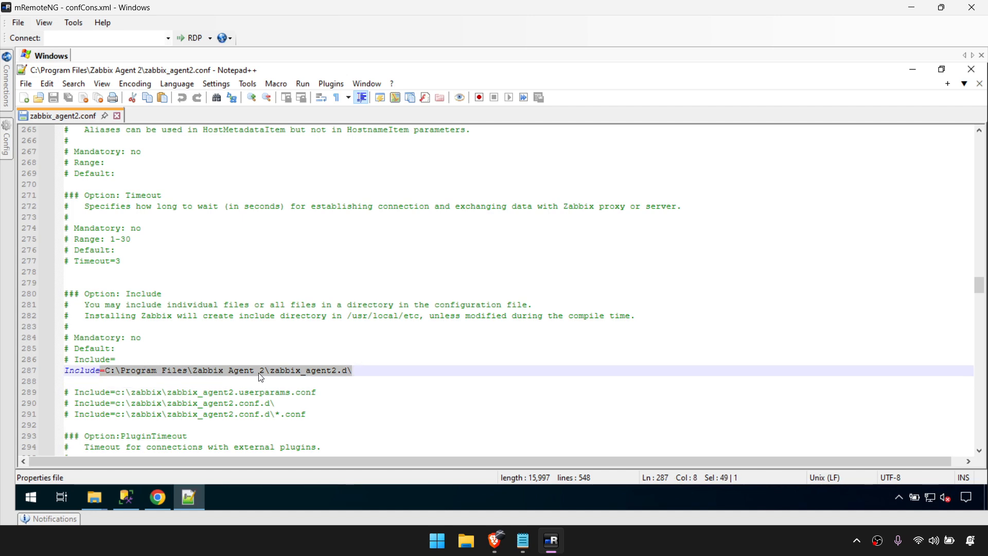
{"action": "left_click", "coordinate": [356, 370]}
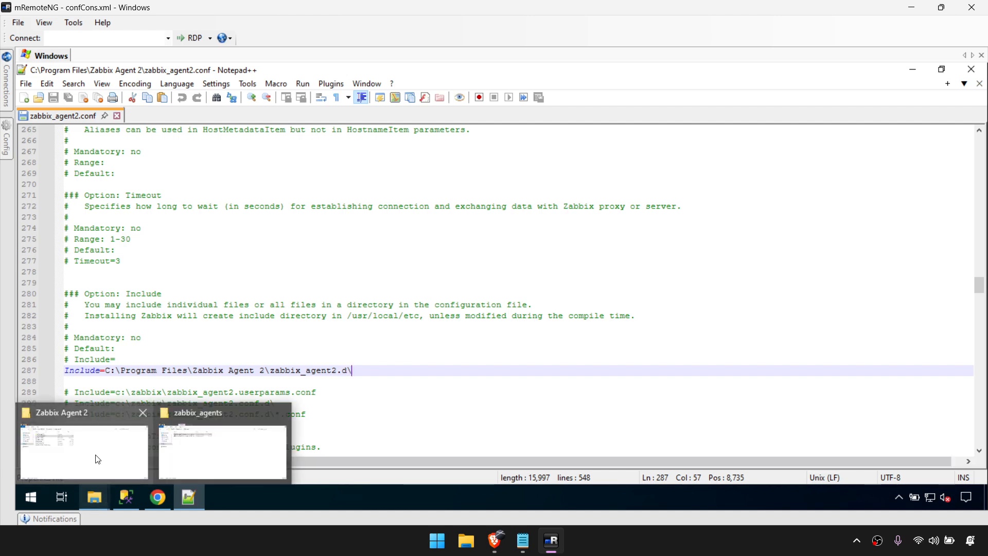
Step: Open mssql.conf from the zabbix_agent2.d folder for editing in Notepad++
{"action": "left_click", "coordinate": [116, 442]}
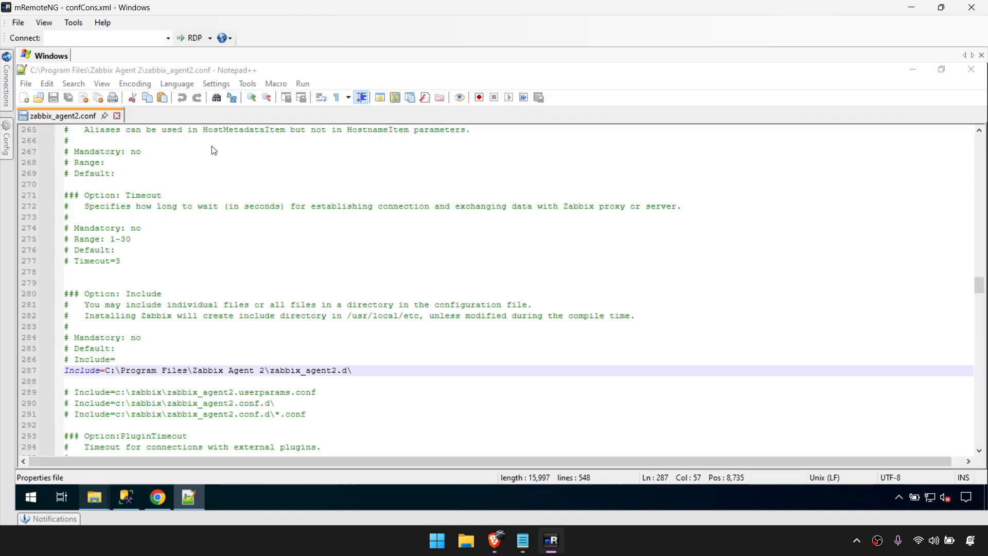
{"action": "left_click", "coordinate": [175, 143]}
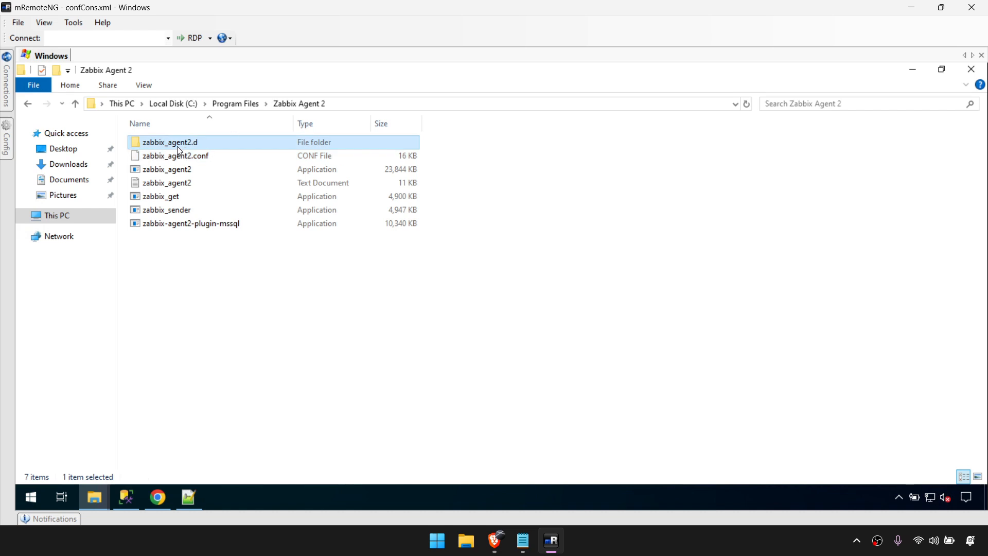
{"action": "double_click", "coordinate": [178, 147]}
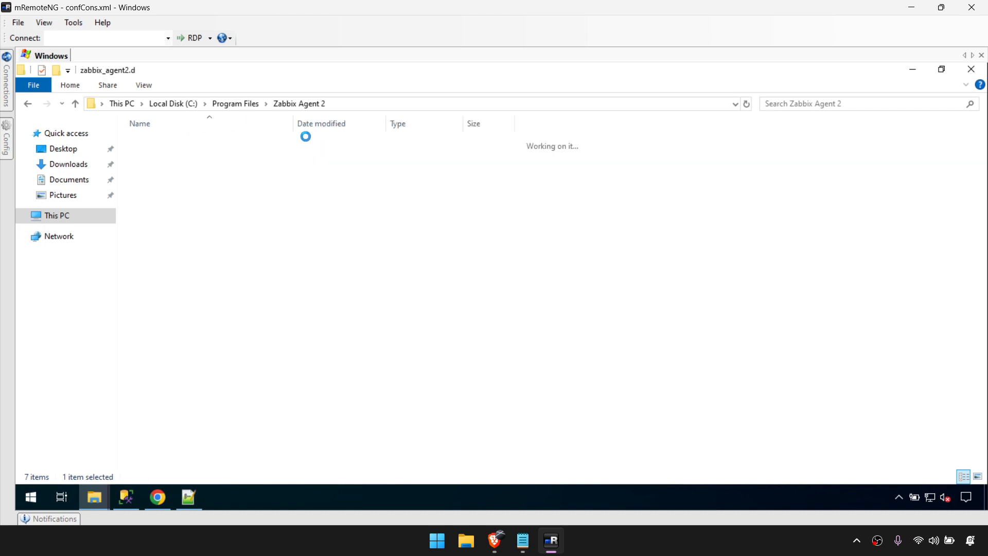
{"action": "left_click", "coordinate": [160, 159]}
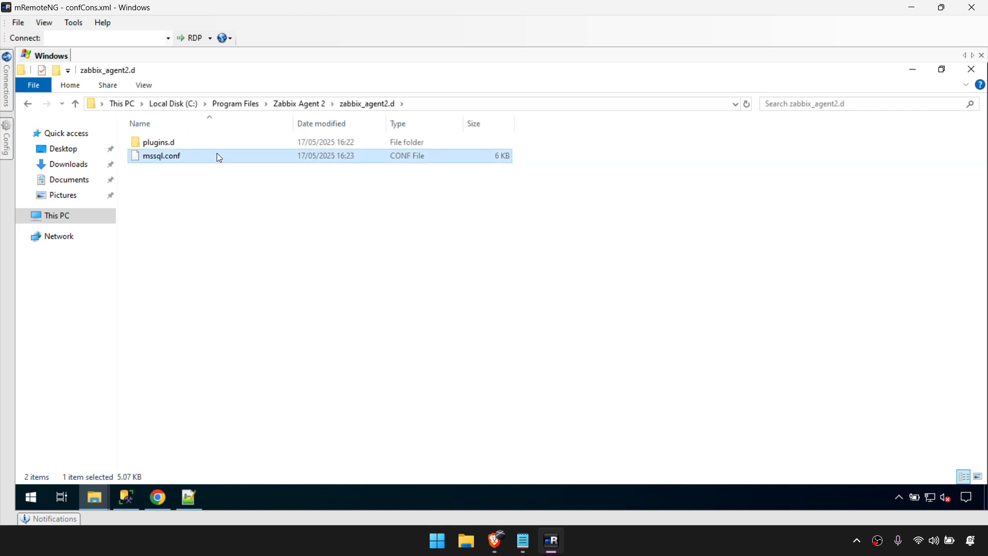
{"action": "right_click", "coordinate": [158, 159]}
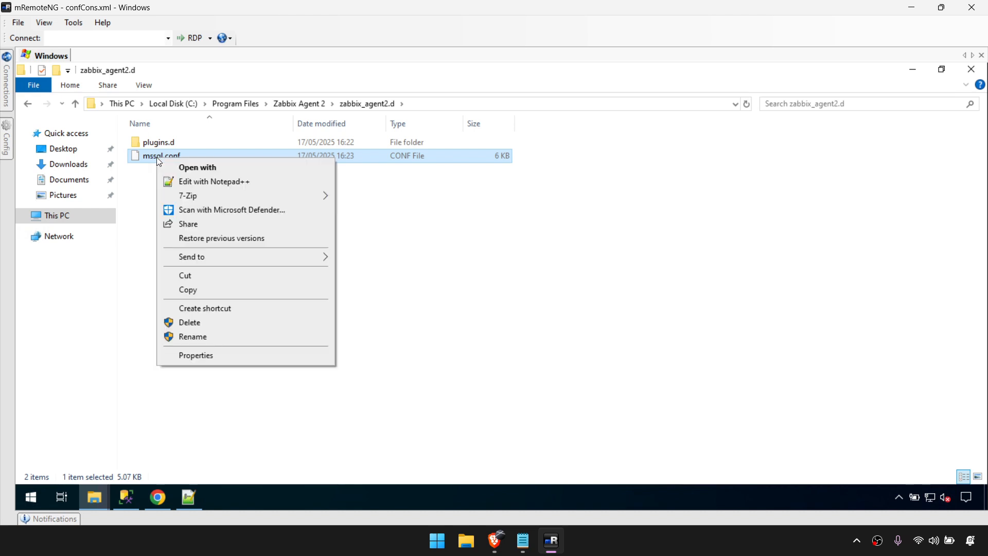
{"action": "left_click", "coordinate": [192, 183]}
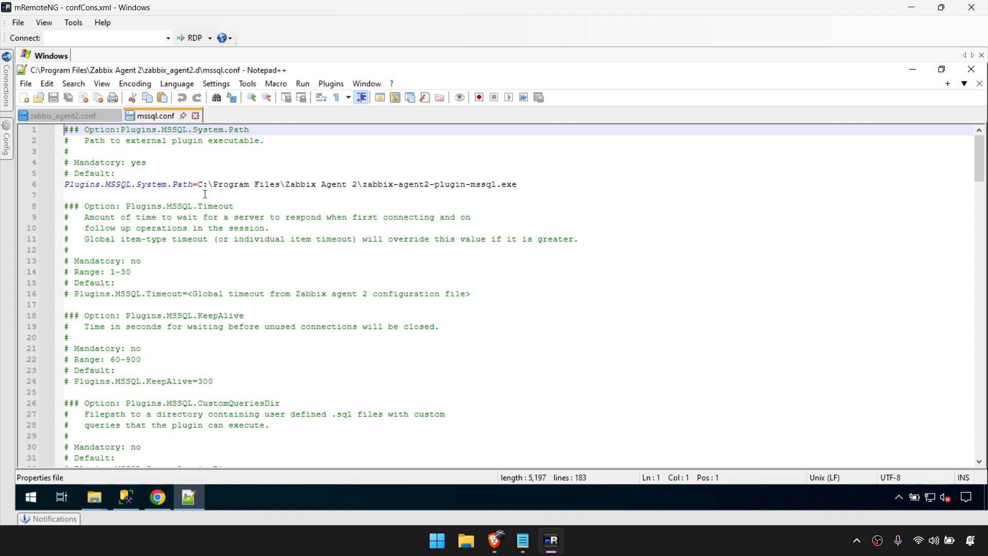
Step: Check the Plugins.MSSQL.System.Path value in mssql.conf against the zabbix-agent2-plugin-mssql executable in the Zabbix Agent 2 folder
{"action": "left_click_drag", "start_coordinate": [198, 185], "coordinate": [499, 185]}
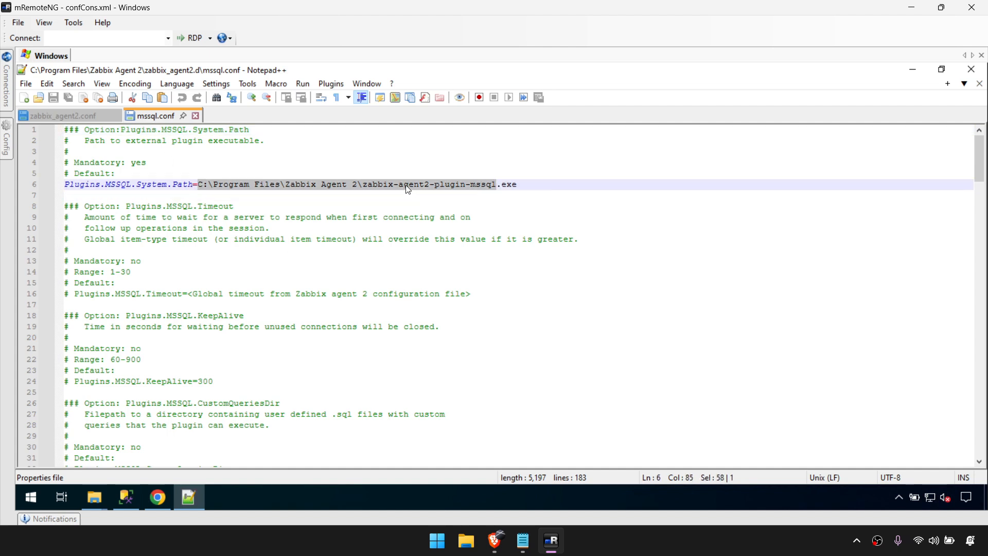
{"action": "left_click", "coordinate": [526, 183]}
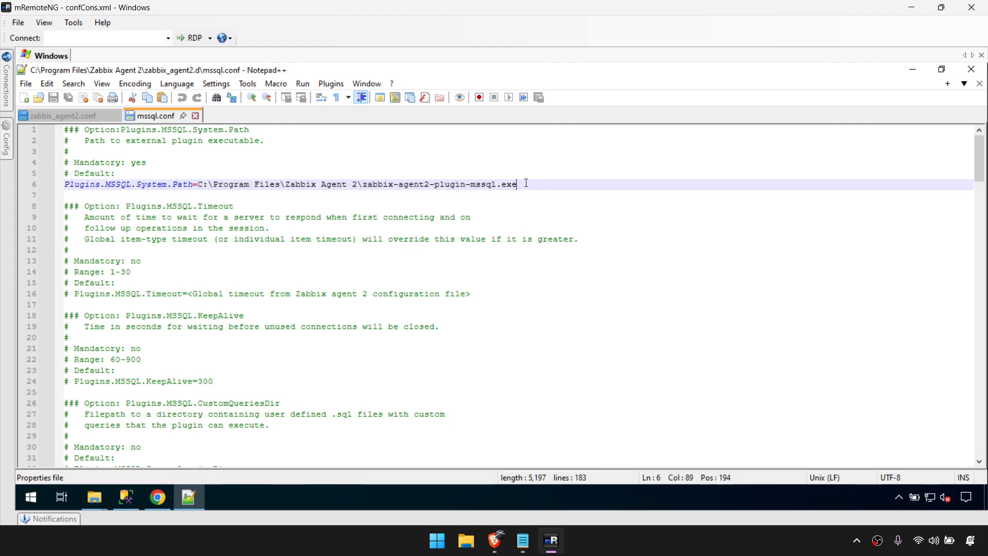
{"action": "left_click_drag", "start_coordinate": [285, 184], "coordinate": [358, 185]}
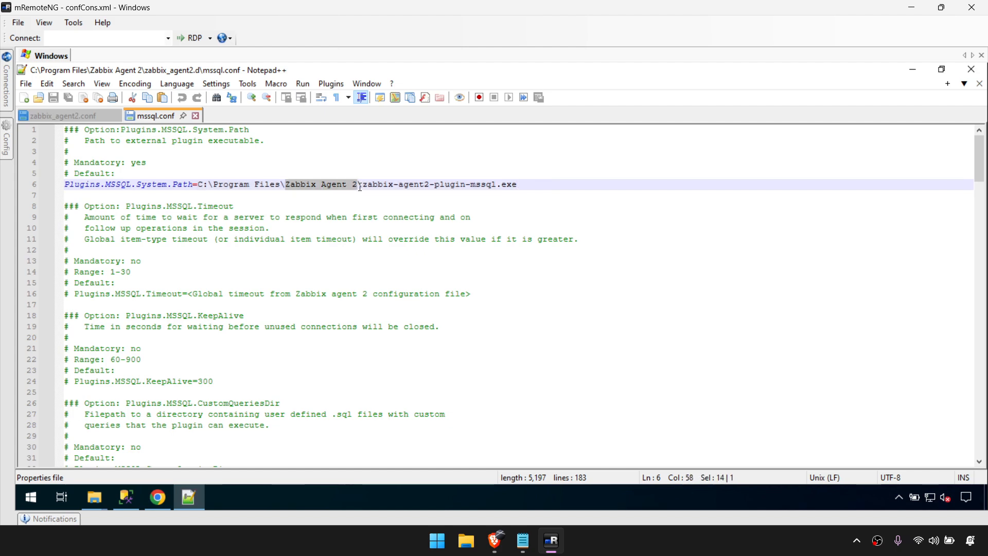
{"action": "mouse_move", "coordinate": [94, 498]}
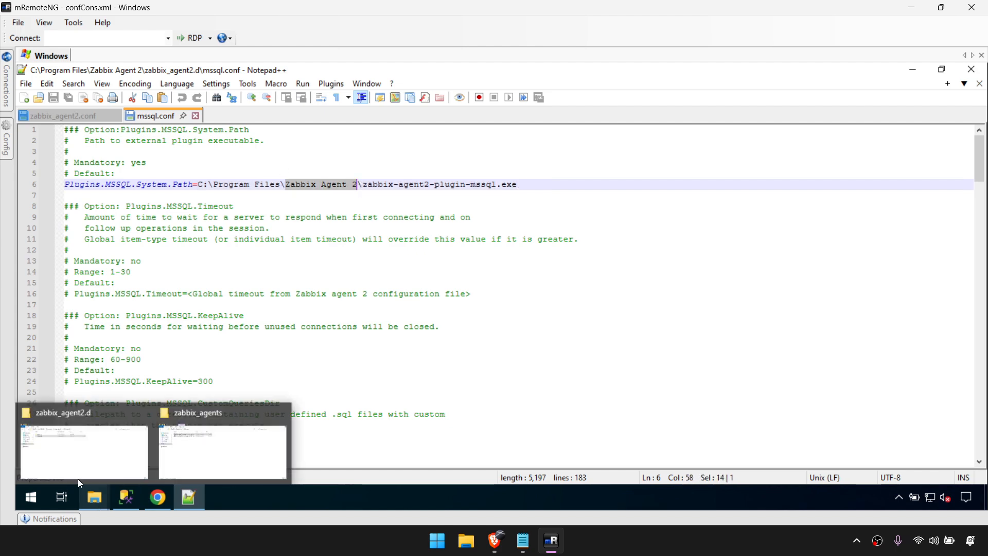
{"action": "left_click", "coordinate": [71, 456]}
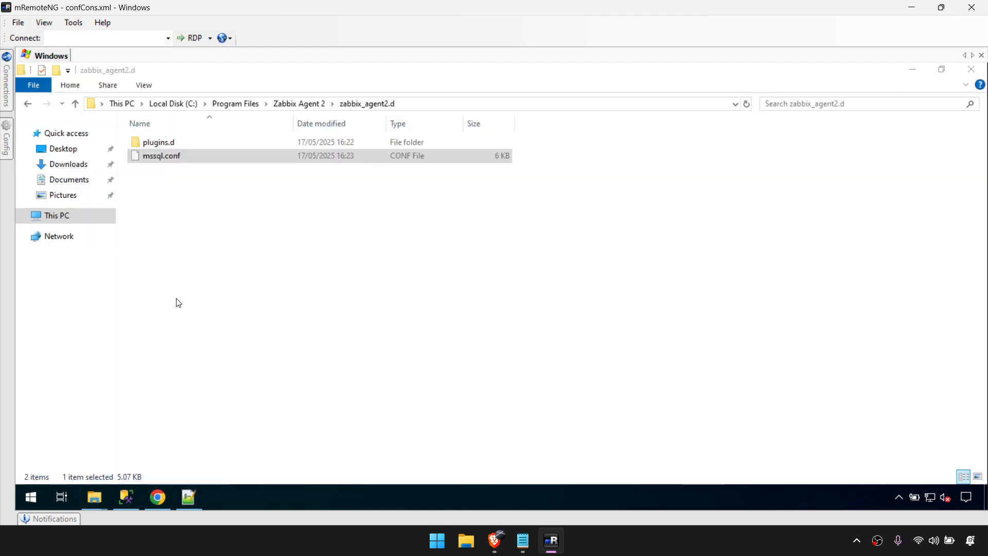
{"action": "left_click", "coordinate": [308, 103]}
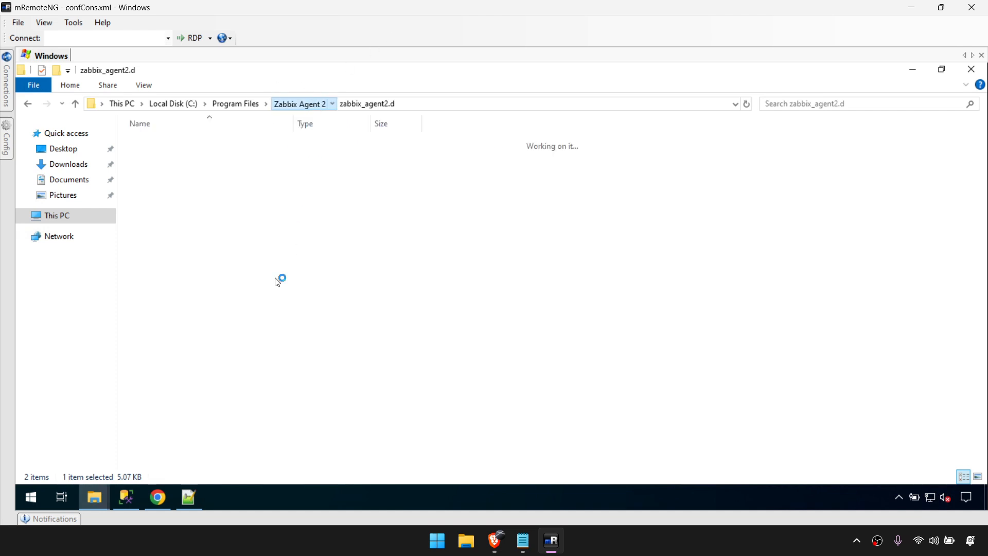
{"action": "left_click", "coordinate": [168, 225]}
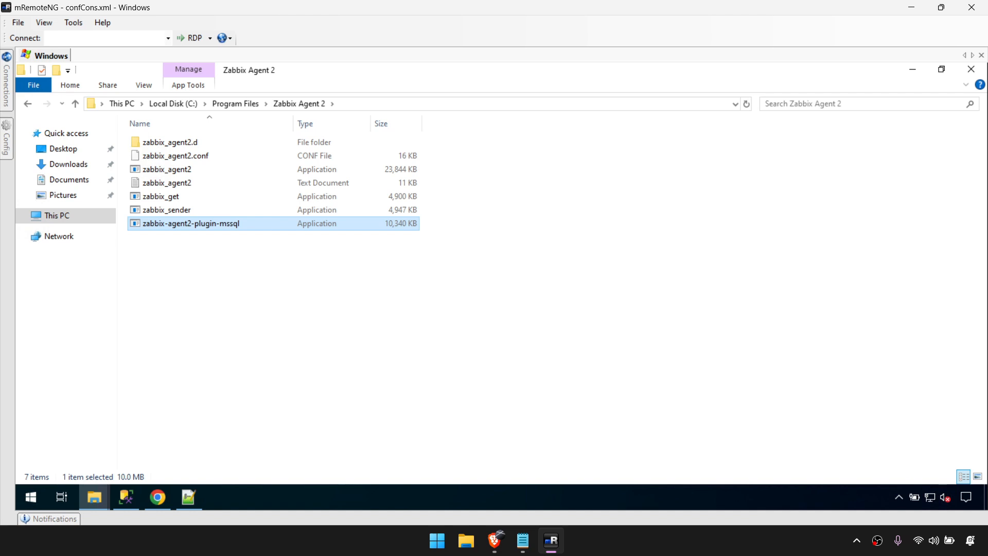
Step: Switch to SQL Server Management Studio, expand the server's Databases and open a new query
{"action": "left_click", "coordinate": [127, 497]}
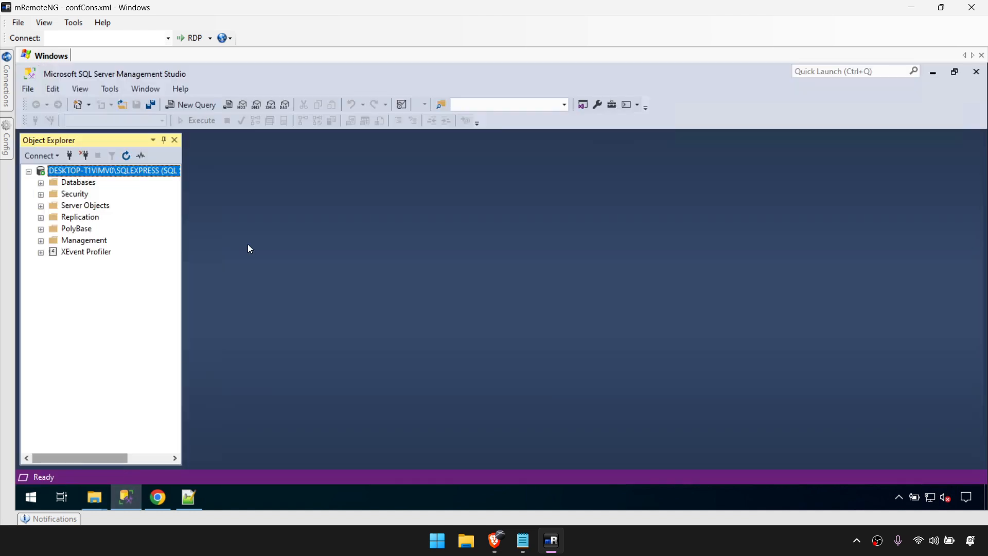
{"action": "left_click", "coordinate": [41, 183]}
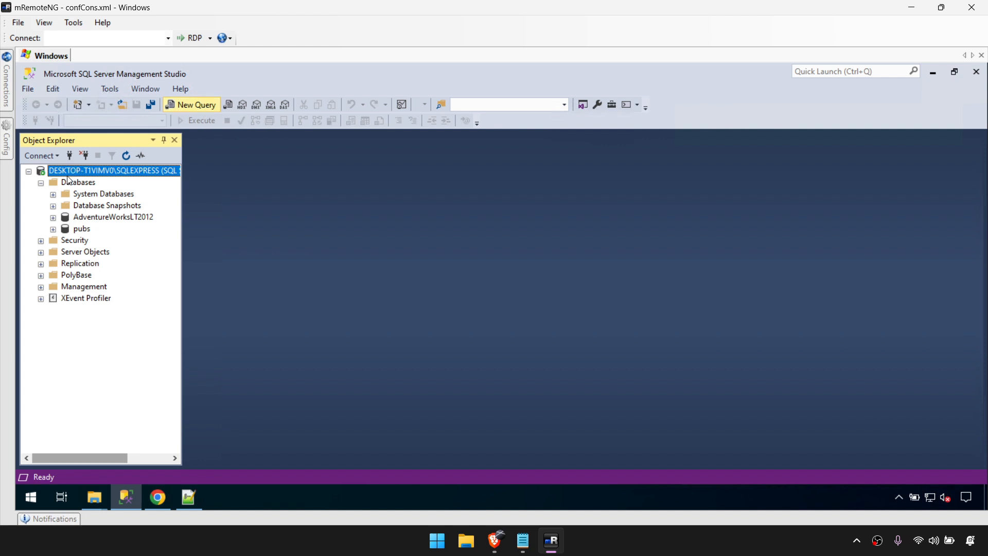
{"action": "left_click", "coordinate": [204, 104]}
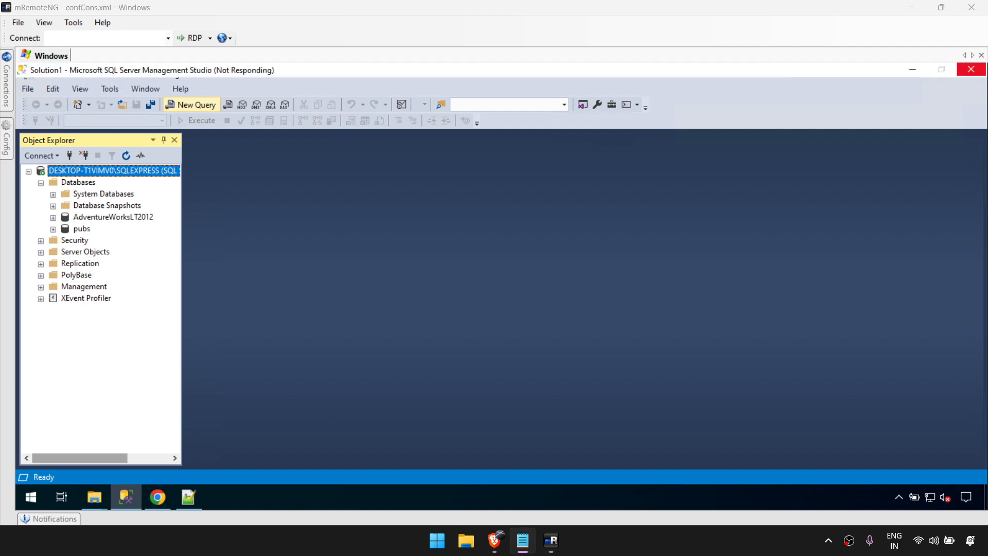
{"action": "left_click", "coordinate": [286, 544]}
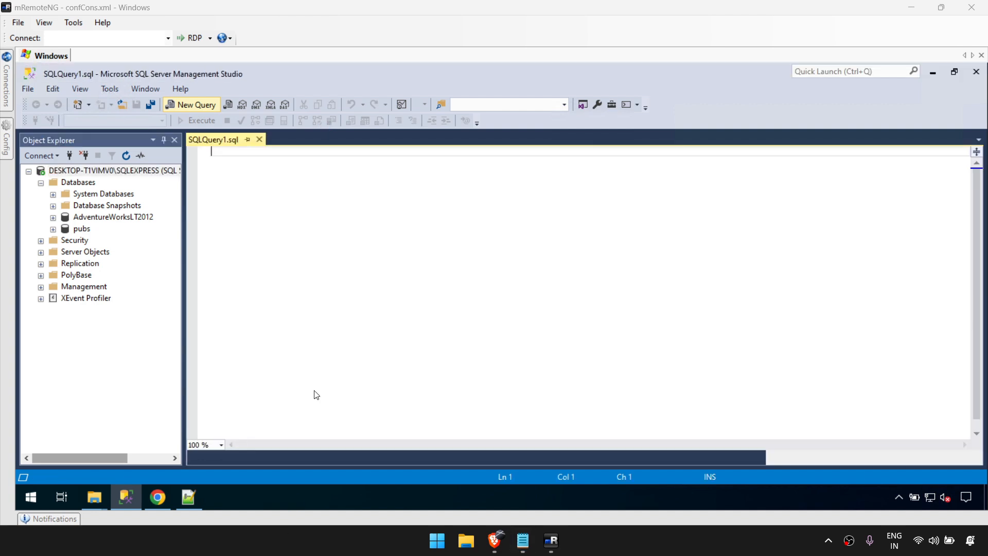
{"action": "left_click", "coordinate": [356, 291]}
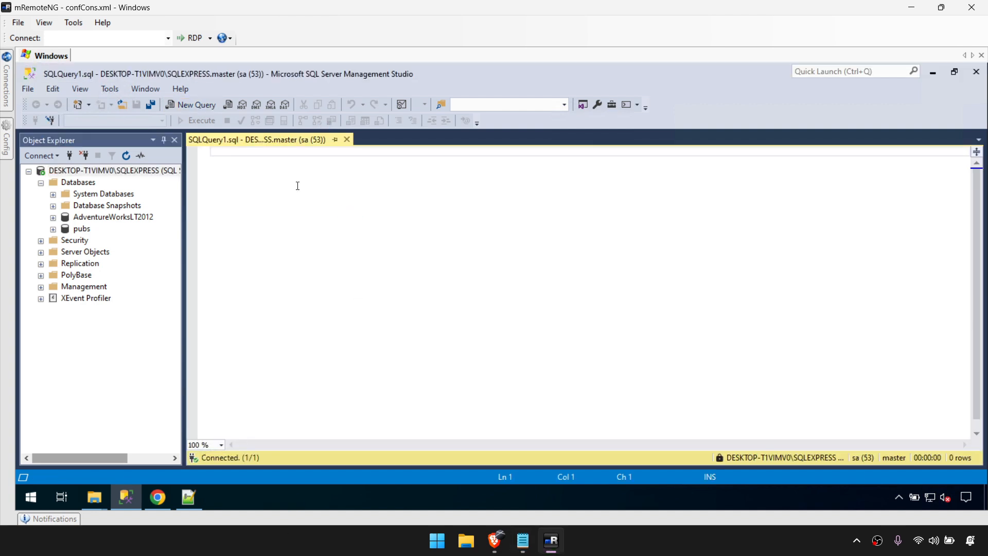
Step: Enter and execute a create login statement for zbx_monitor, including the login password
{"action": "key", "text": "ctrl+v"}
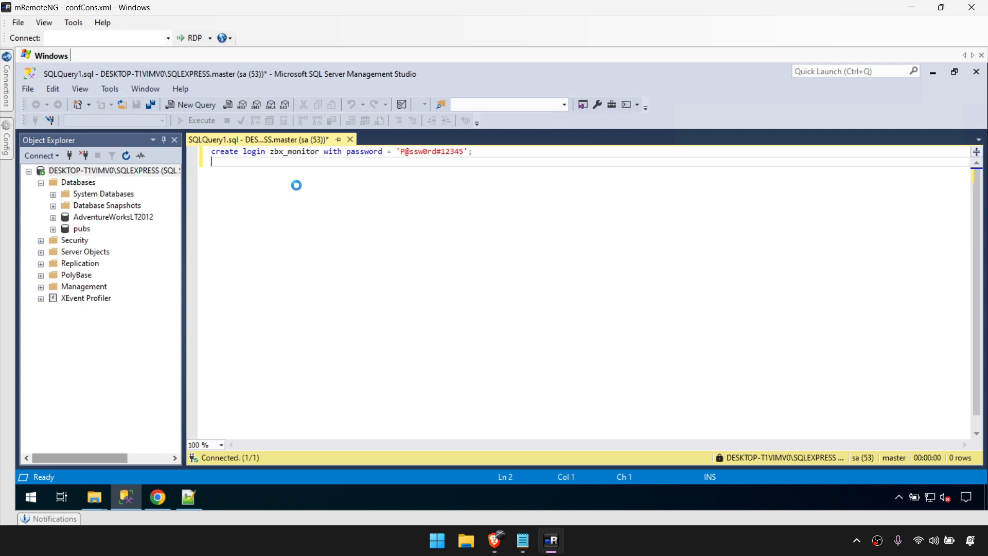
{"action": "double_click", "coordinate": [291, 155]}
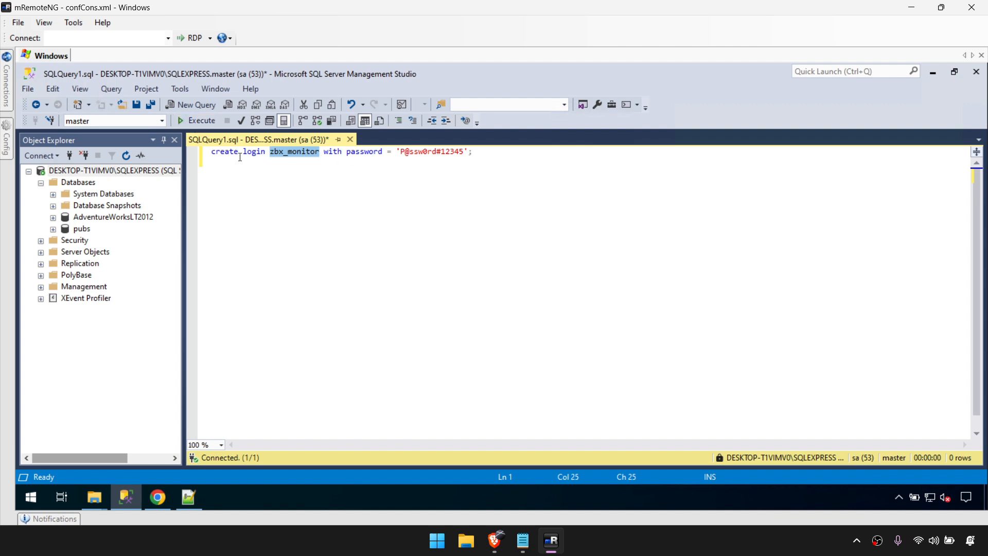
{"action": "left_click", "coordinate": [198, 126]}
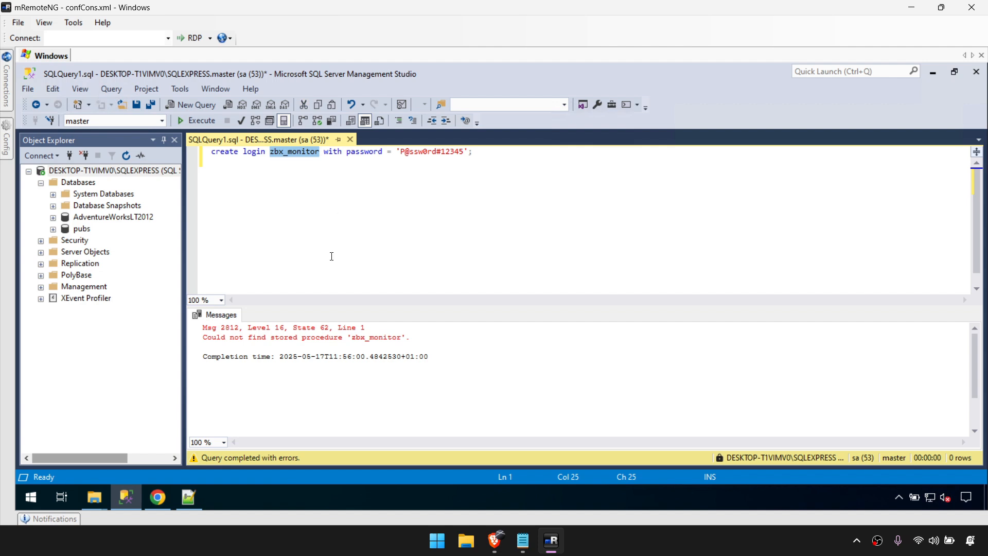
{"action": "left_click", "coordinate": [331, 175]}
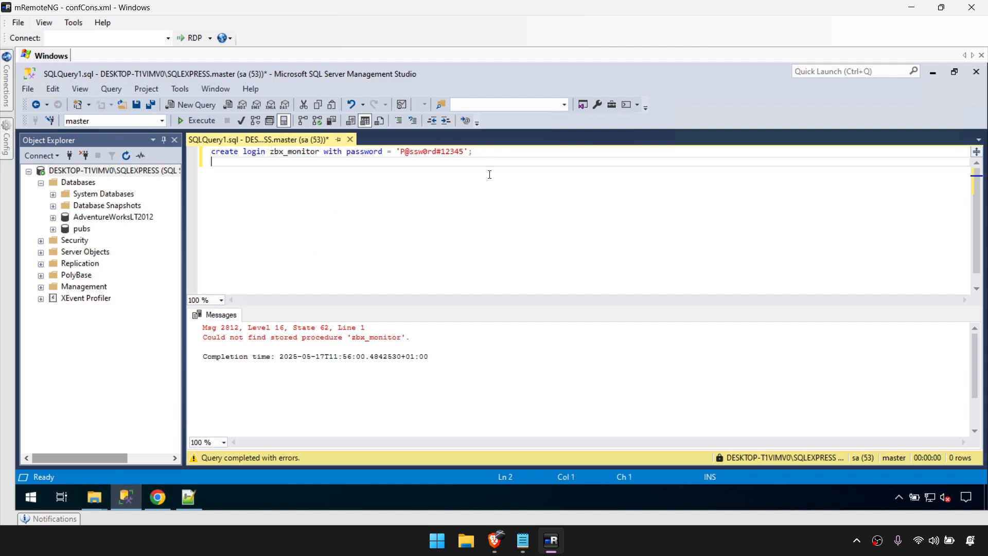
{"action": "left_click", "coordinate": [489, 153]}
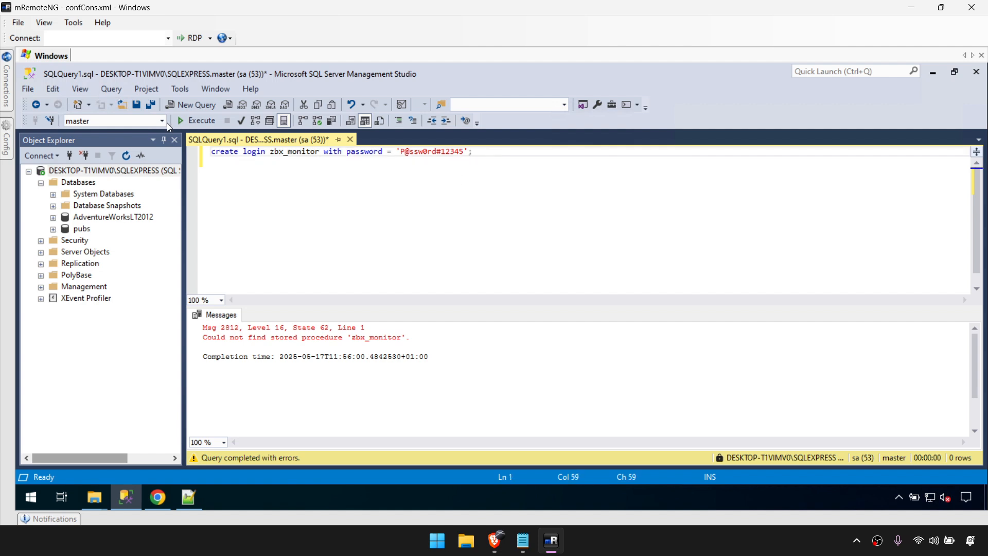
{"action": "left_click", "coordinate": [199, 117]}
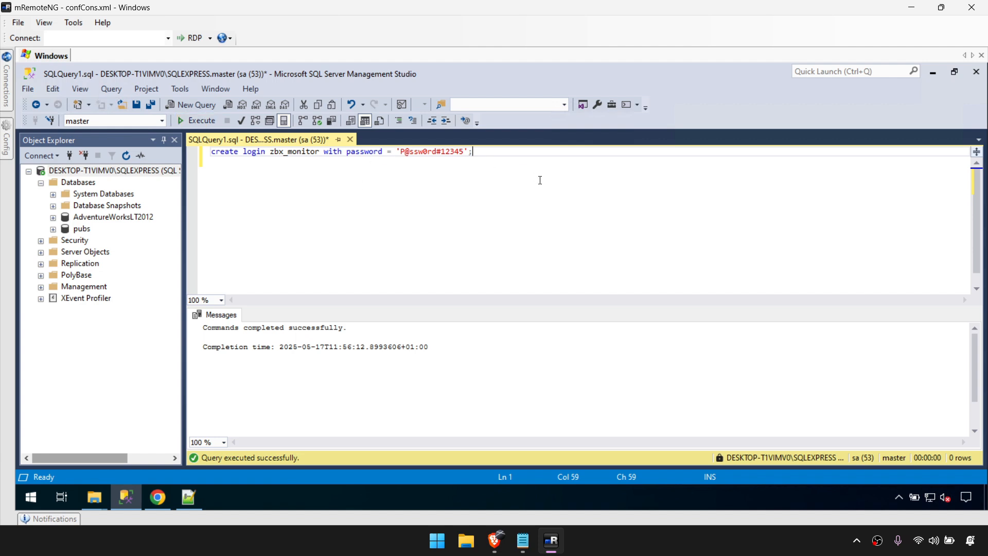
Step: Replace the query with grants of VIEW SERVER STATE and VIEW ANY DEFINITION to zbx_monitor, execute it, and clear the editor
{"action": "key", "text": "ctrl+a"}
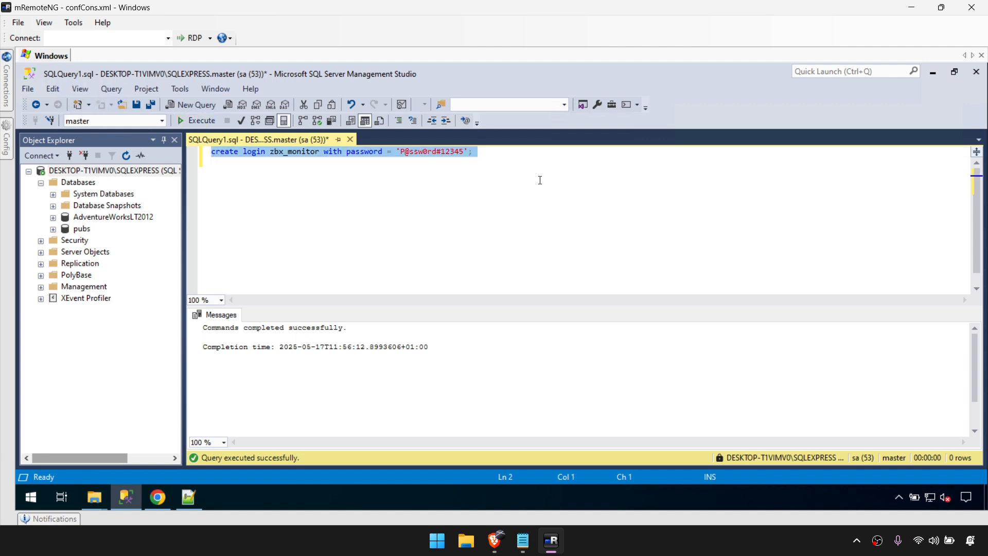
{"action": "key", "text": "Delete"}
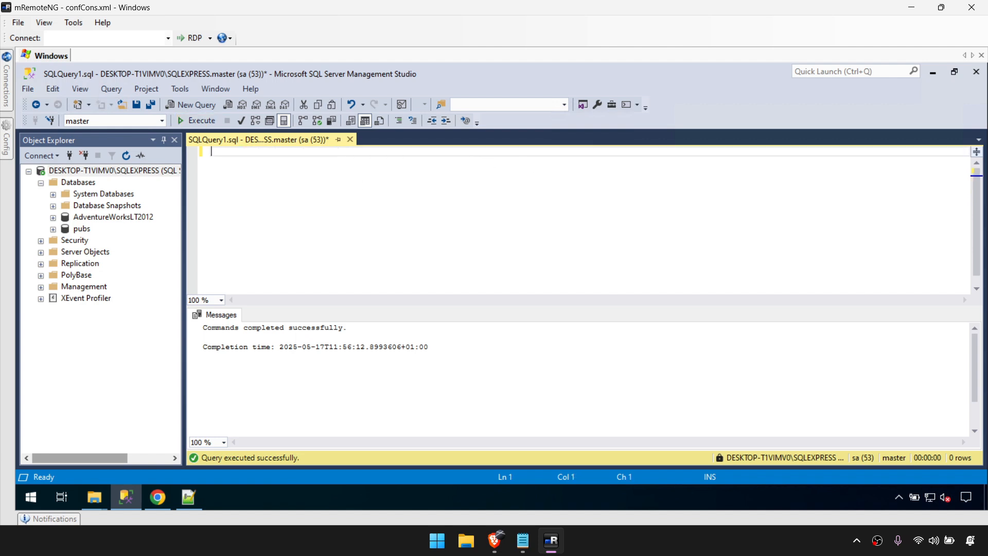
{"action": "key", "text": "alt+Tab"}
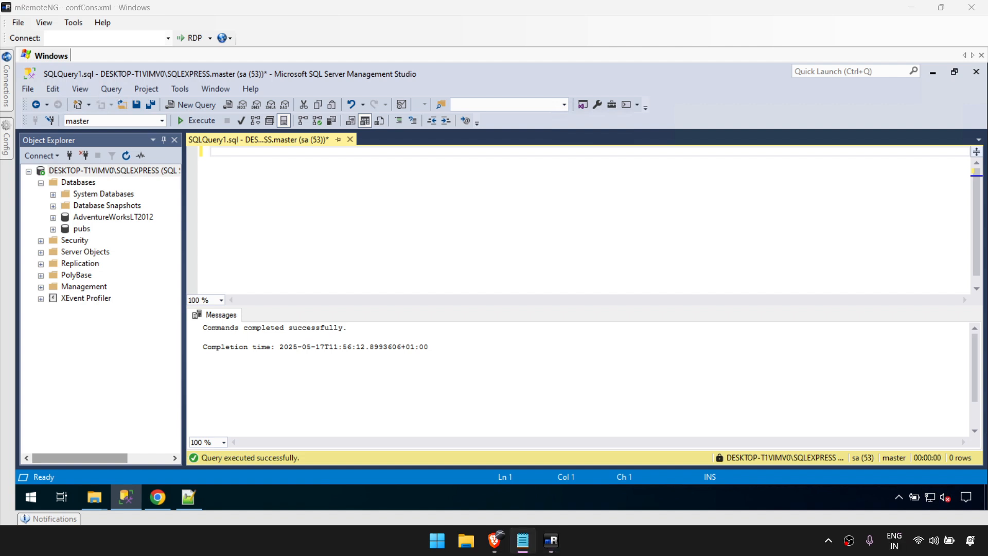
{"action": "key", "text": "alt+Tab"}
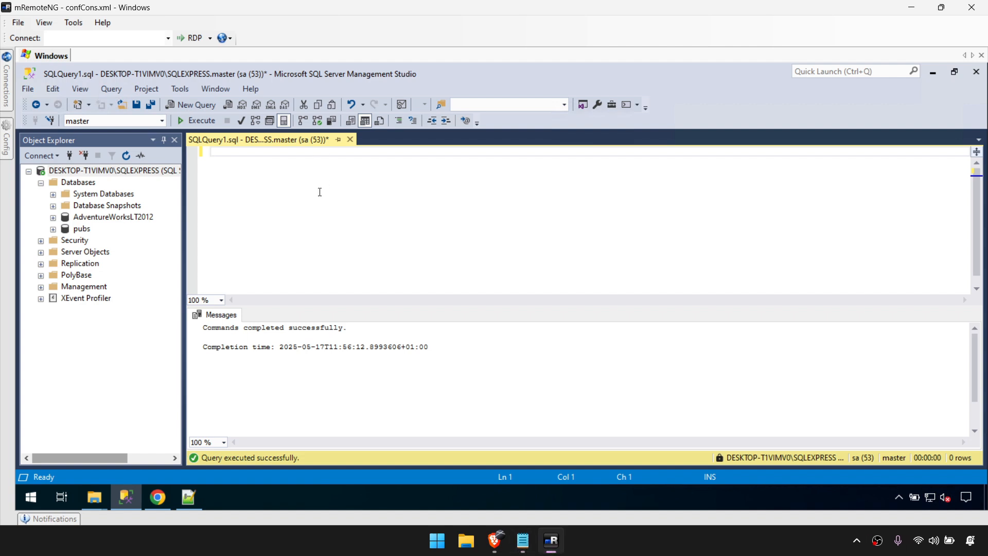
{"action": "type", "text": "GRANT VIEW SERVER STATE TO zbx_monitor; GRANT VIEW ANY DEFINITION TO zbx_monitor;"}
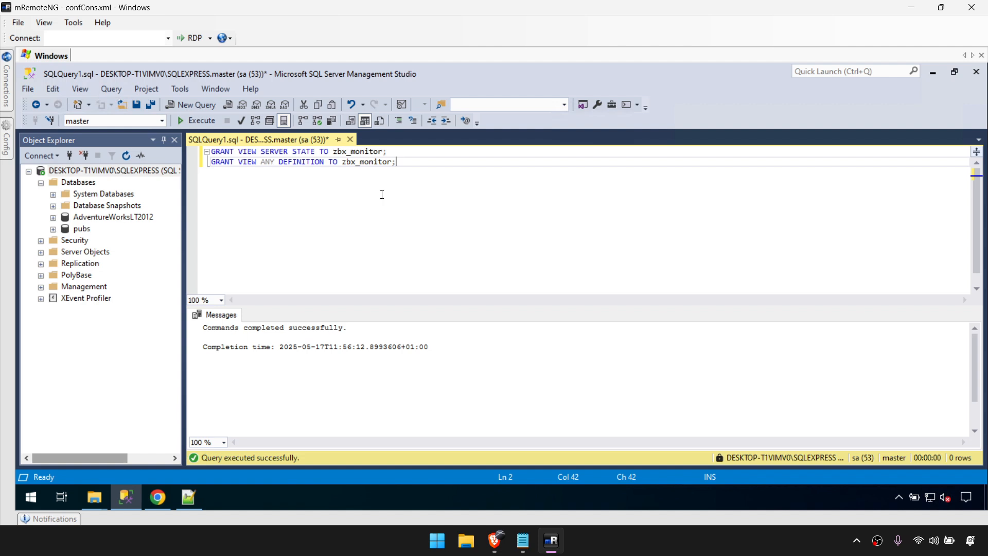
{"action": "left_click", "coordinate": [204, 124]}
{"action": "key", "text": "ctrl+a"}
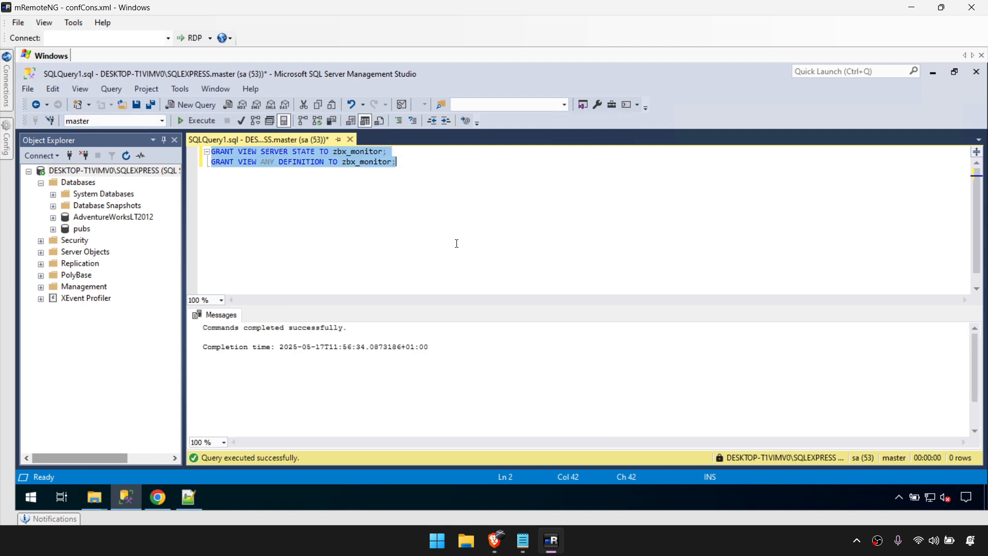
{"action": "key", "text": "Delete"}
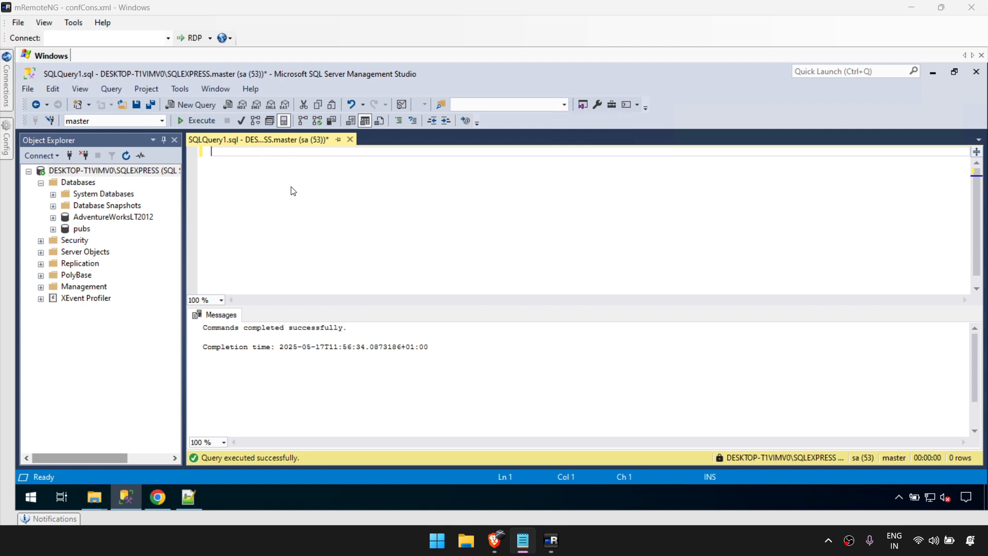
Step: Enter and execute an msdb script creating user zbx_monitor and granting EXECUTE on agent_datetime and SELECT on sysjobactivity, sysjobservers and sysjobs
{"action": "left_click", "coordinate": [258, 160]}
{"action": "key", "text": "ctrl+v"}
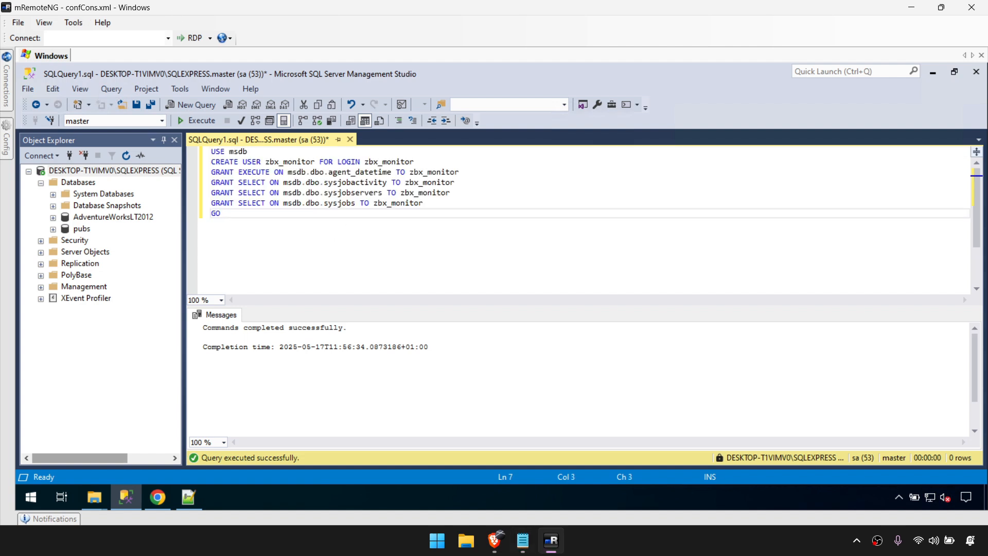
{"action": "left_click_drag", "start_coordinate": [247, 151], "coordinate": [210, 152]}
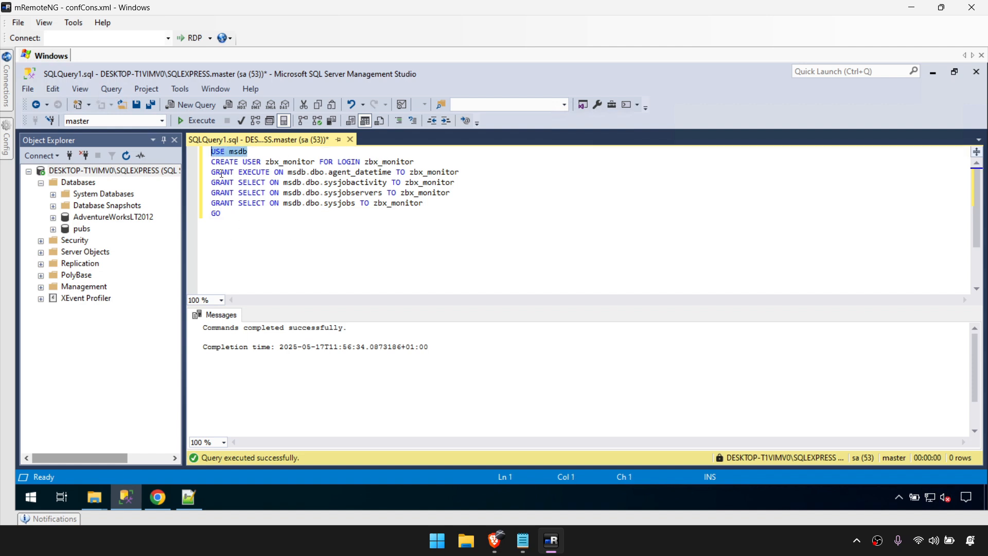
{"action": "key", "text": "ctrl+End"}
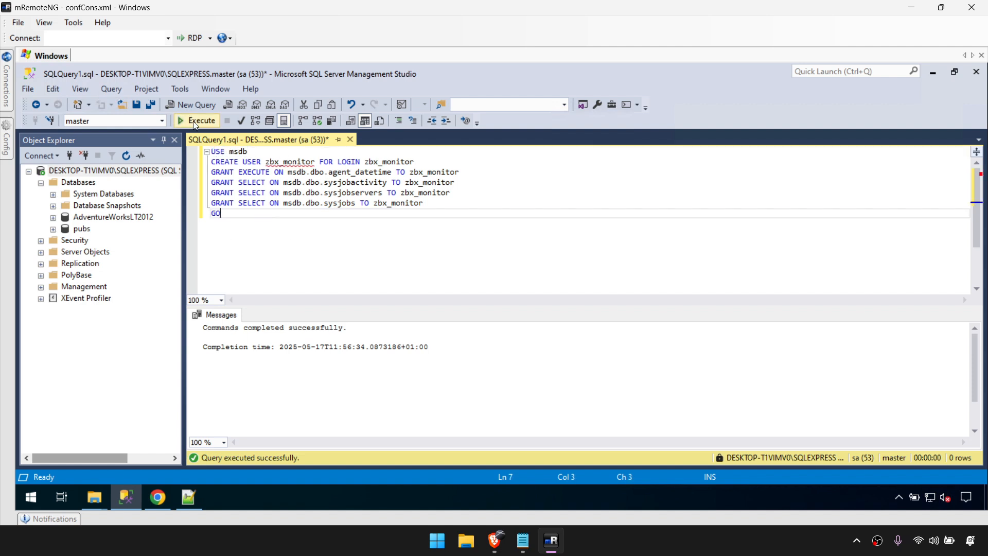
{"action": "left_click", "coordinate": [195, 122]}
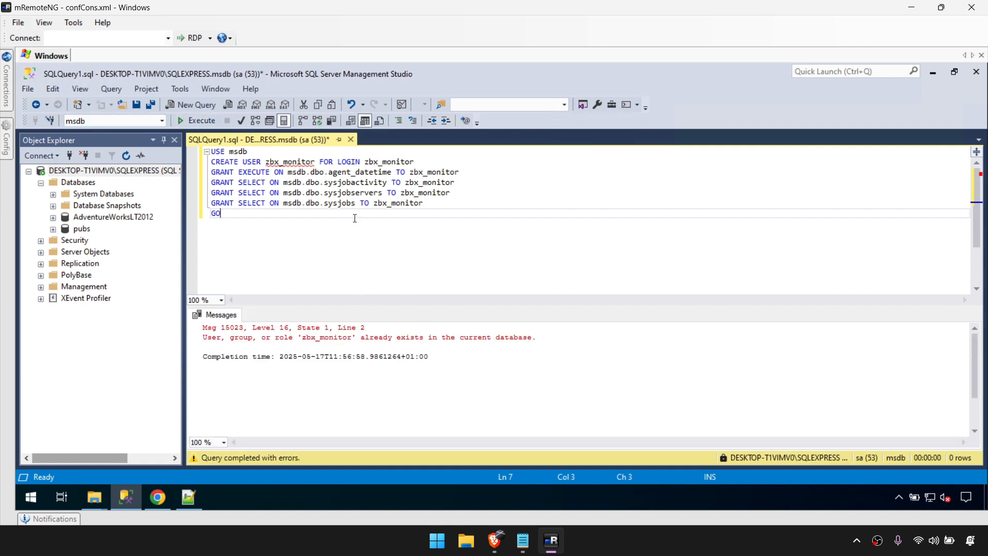
Step: Copy the entire msdb script, clear the editor, and close the query without saving it
{"action": "key", "text": "ctrl+a"}
{"action": "key", "text": "ctrl+c"}
{"action": "key", "text": "Delete"}
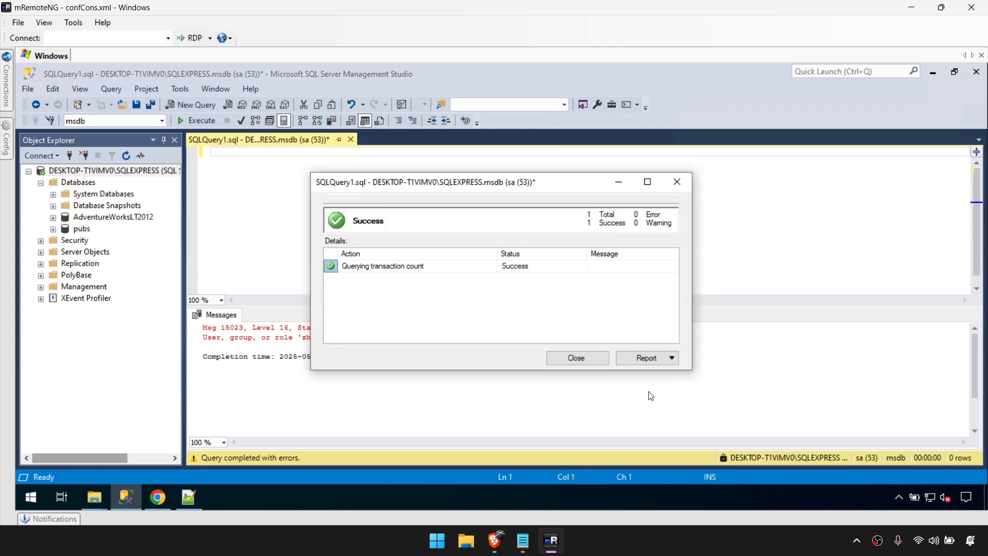
{"action": "left_click", "coordinate": [594, 358]}
{"action": "left_click", "coordinate": [350, 140]}
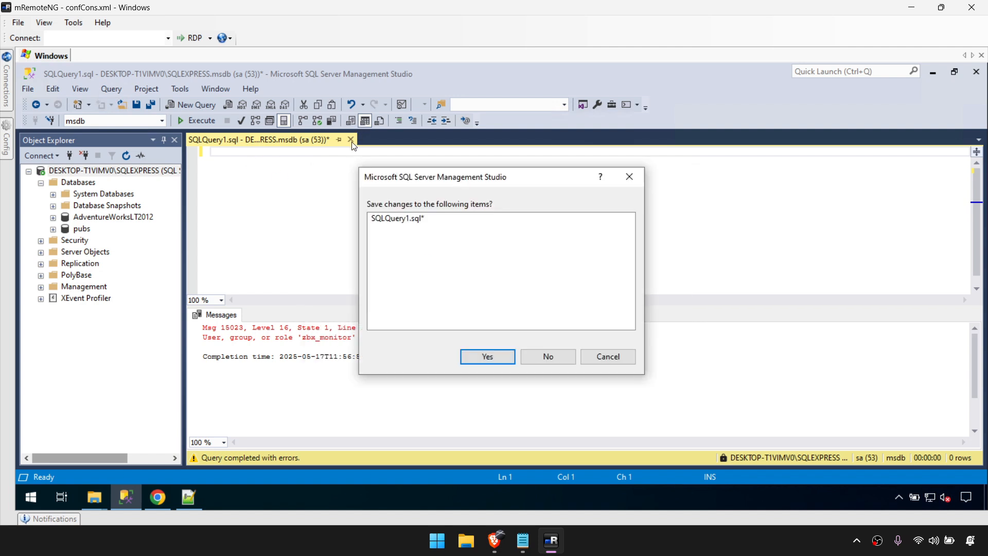
{"action": "left_click", "coordinate": [555, 356]}
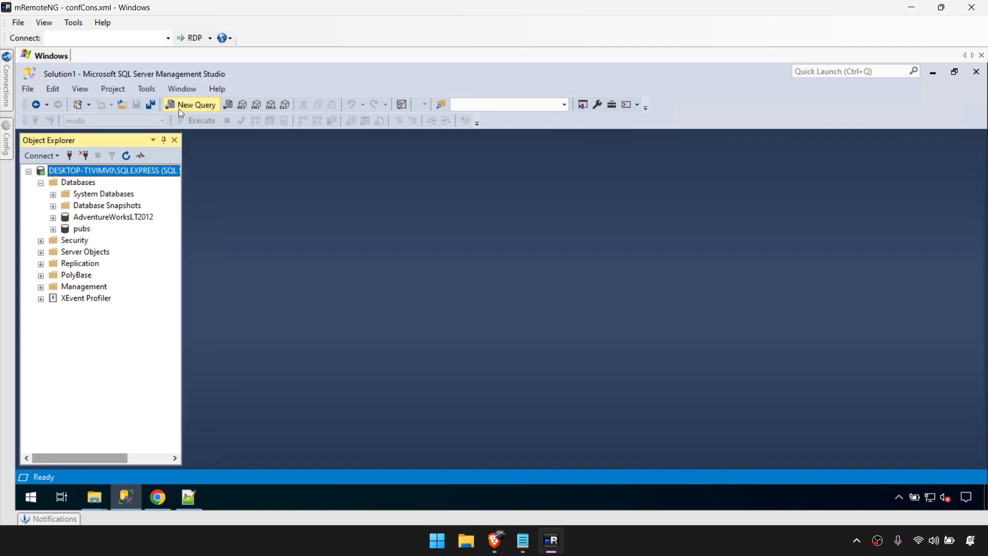
Step: Execute the copied msdb user and grants script in a new query, and close that query without saving
{"action": "left_click", "coordinate": [178, 105]}
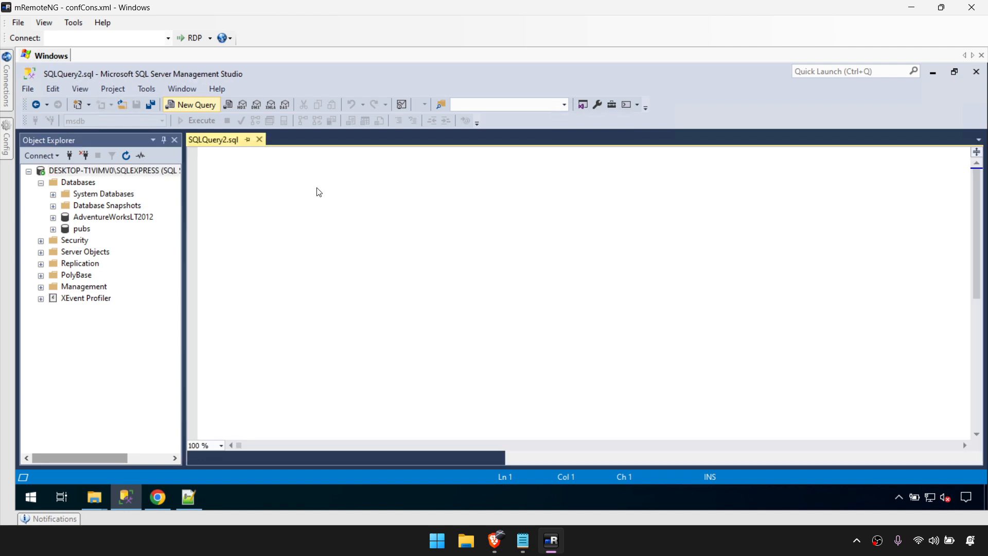
{"action": "key", "text": "ctrl+v"}
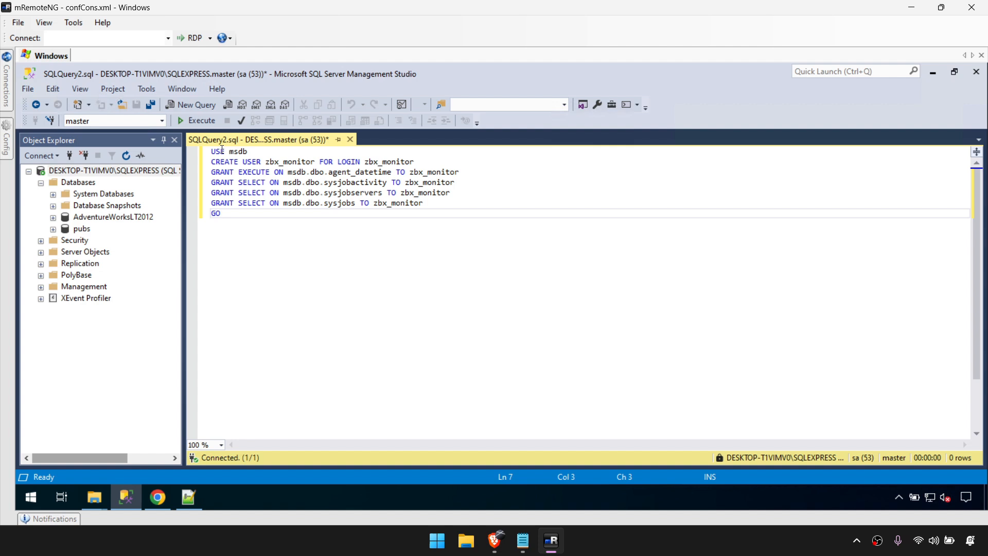
{"action": "left_click", "coordinate": [197, 121]}
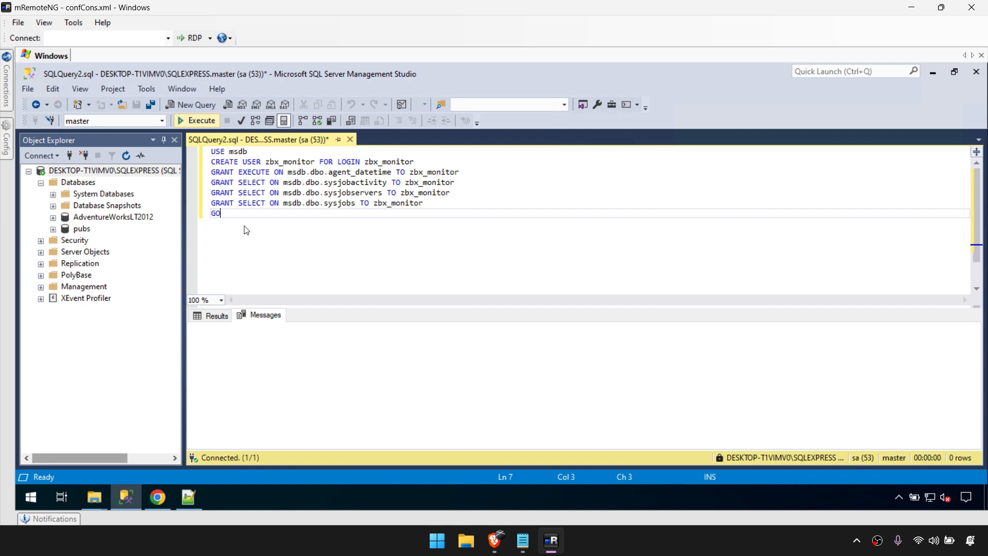
{"action": "key", "text": "F5"}
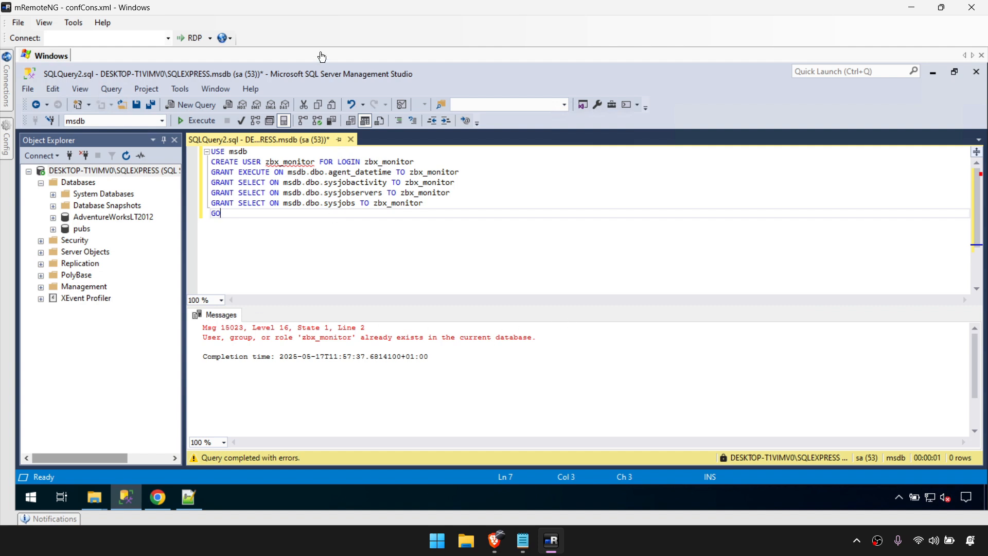
{"action": "left_click", "coordinate": [353, 141]}
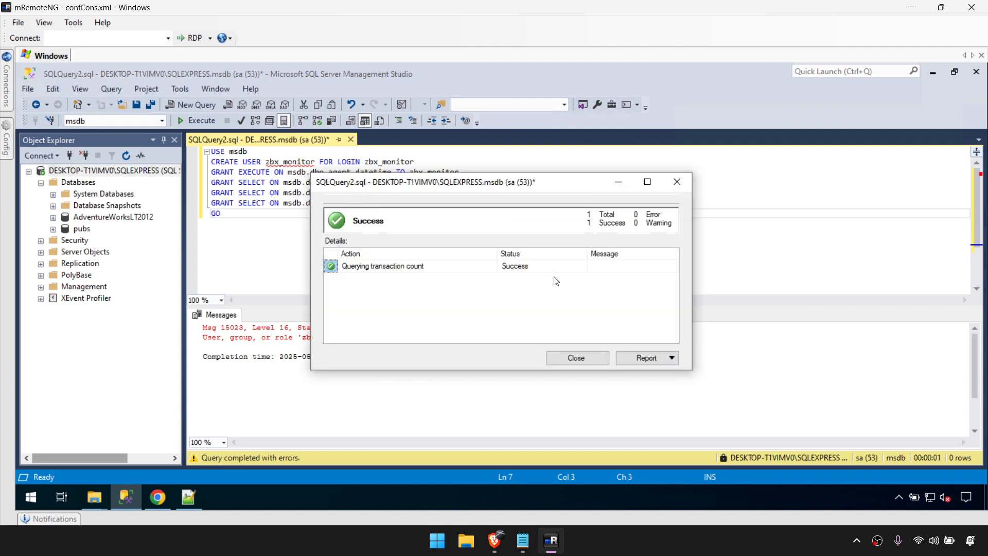
{"action": "left_click", "coordinate": [580, 358]}
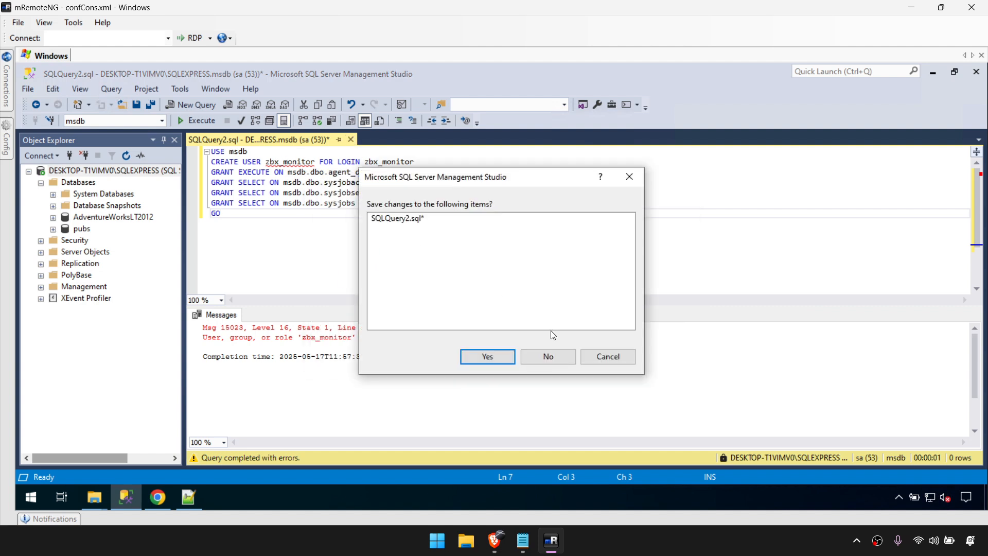
{"action": "left_click", "coordinate": [544, 358]}
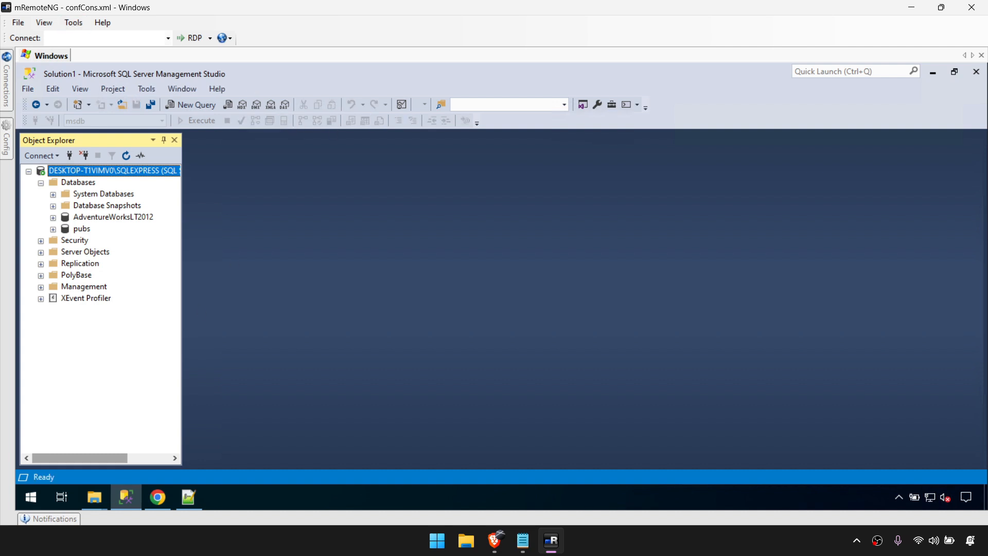
{"action": "left_click", "coordinate": [29, 497]}
{"action": "left_click", "coordinate": [29, 496]}
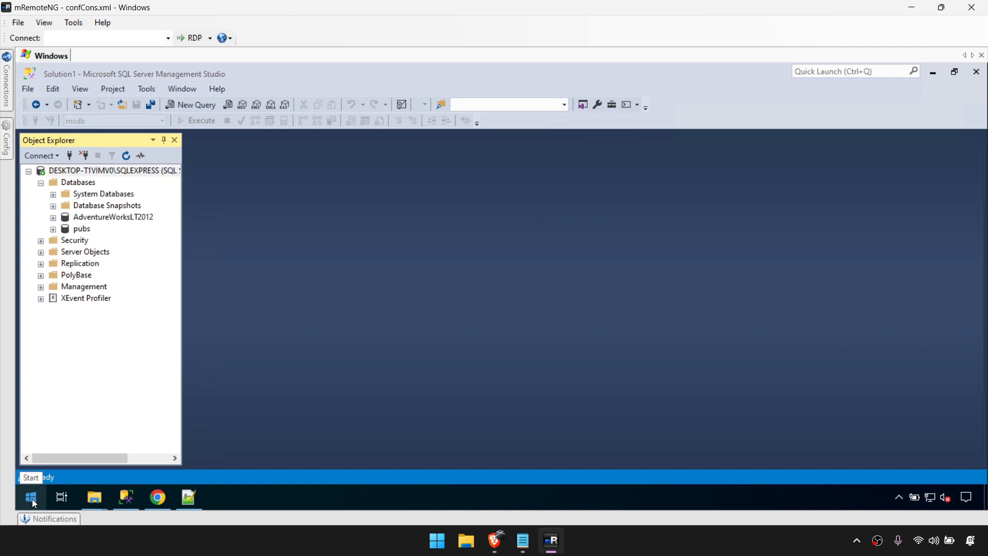
{"action": "left_click", "coordinate": [32, 498]}
{"action": "left_click", "coordinate": [32, 499]}
{"action": "left_click", "coordinate": [30, 498]}
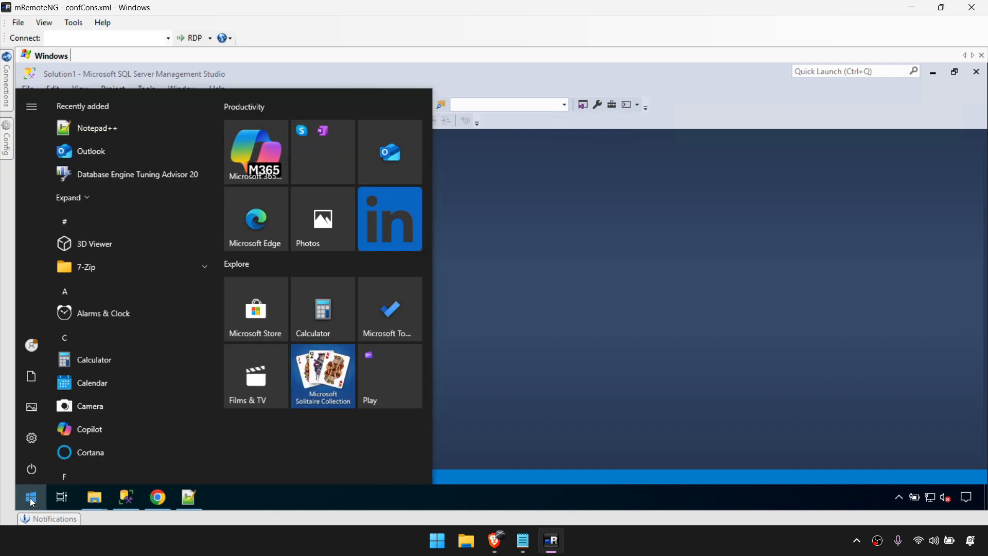
{"action": "left_click", "coordinate": [30, 498]}
{"action": "left_click", "coordinate": [30, 498]}
{"action": "type", "text": "mic"}
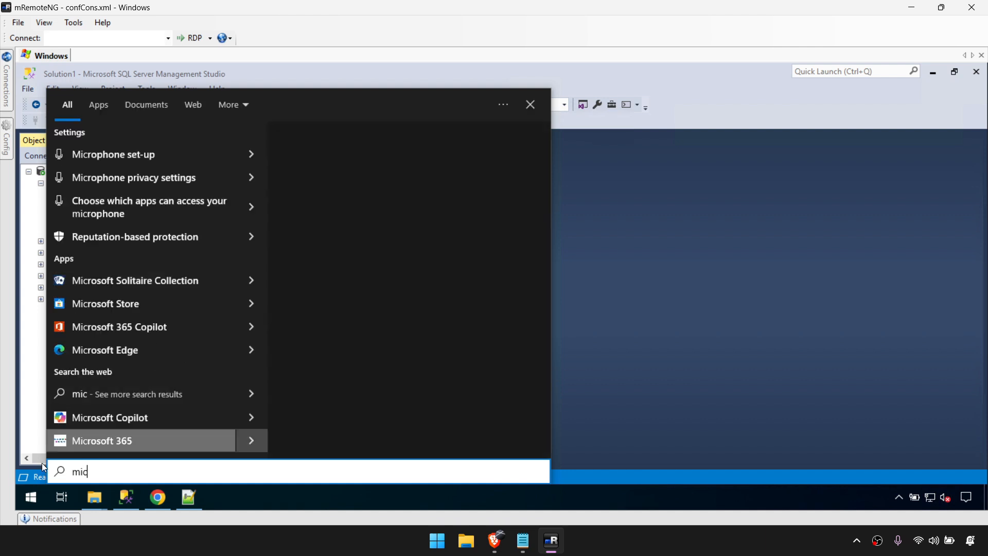
{"action": "left_click", "coordinate": [24, 489]}
Step: Search the remote Windows machine for sql, open SQL Server 2019 Configuration Manager and allow it to make changes
{"action": "left_click", "coordinate": [28, 503]}
{"action": "left_click", "coordinate": [28, 503]}
{"action": "type", "text": "sw"}
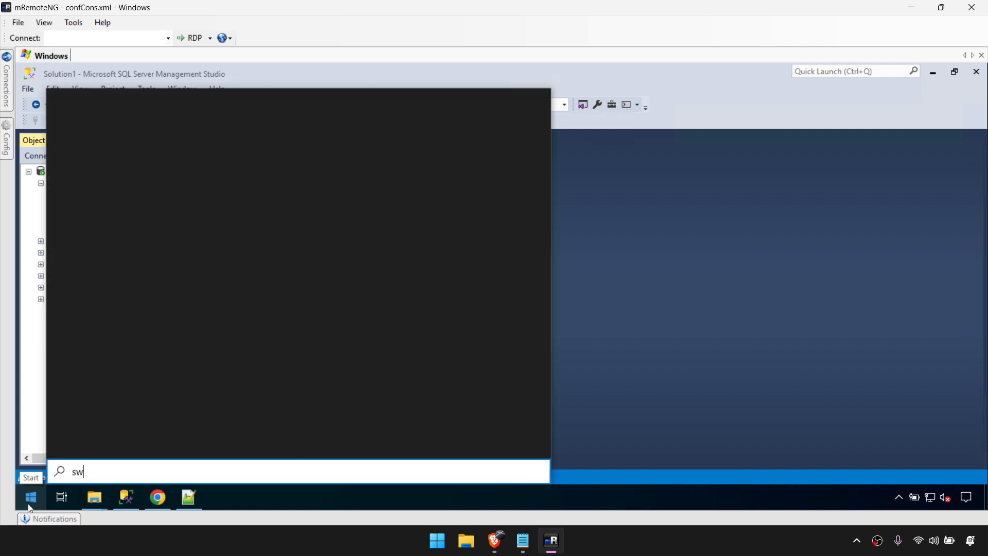
{"action": "key", "text": "BackSpace"}
{"action": "type", "text": "ql"}
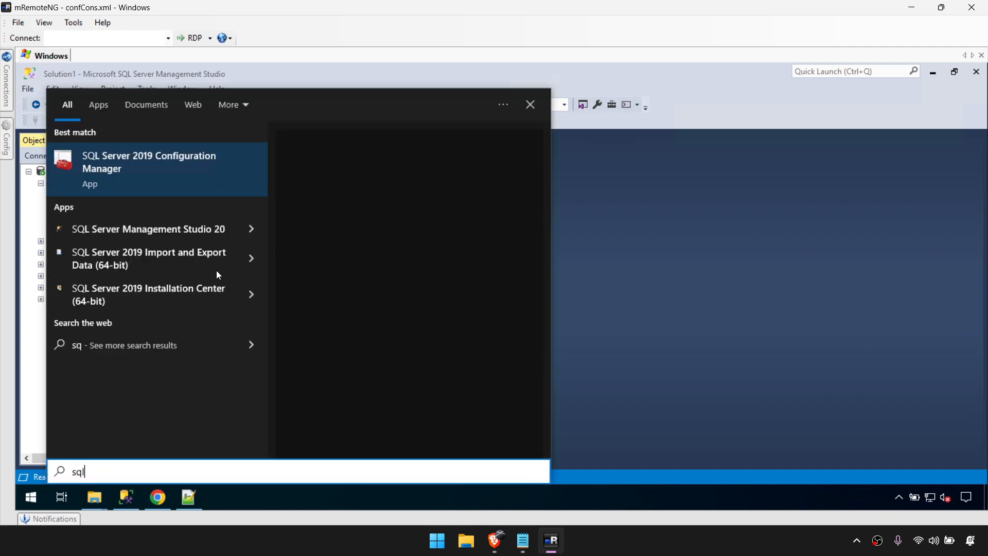
{"action": "left_click", "coordinate": [168, 170]}
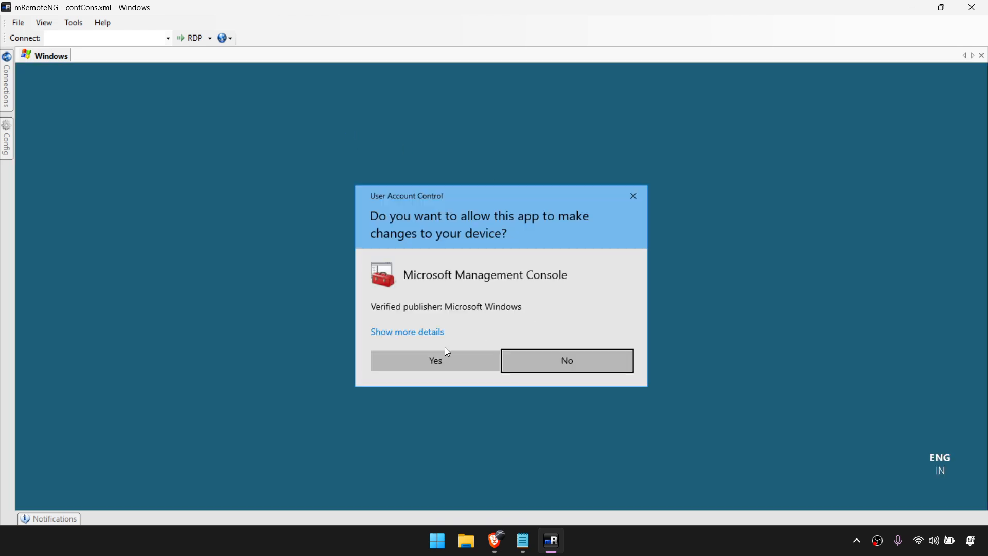
{"action": "left_click", "coordinate": [440, 360]}
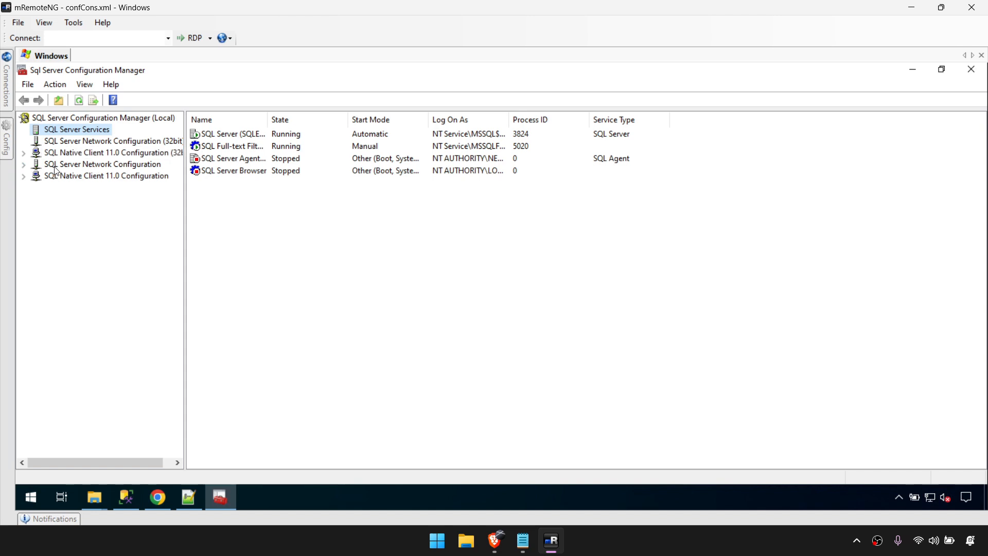
Step: Widen the Name column of the services list and open the TCP/IP properties in Protocols for SQLEXPRESS under SQL Server Network Configuration
{"action": "left_click", "coordinate": [215, 136]}
{"action": "left_click_drag", "start_coordinate": [347, 124], "coordinate": [346, 123]}
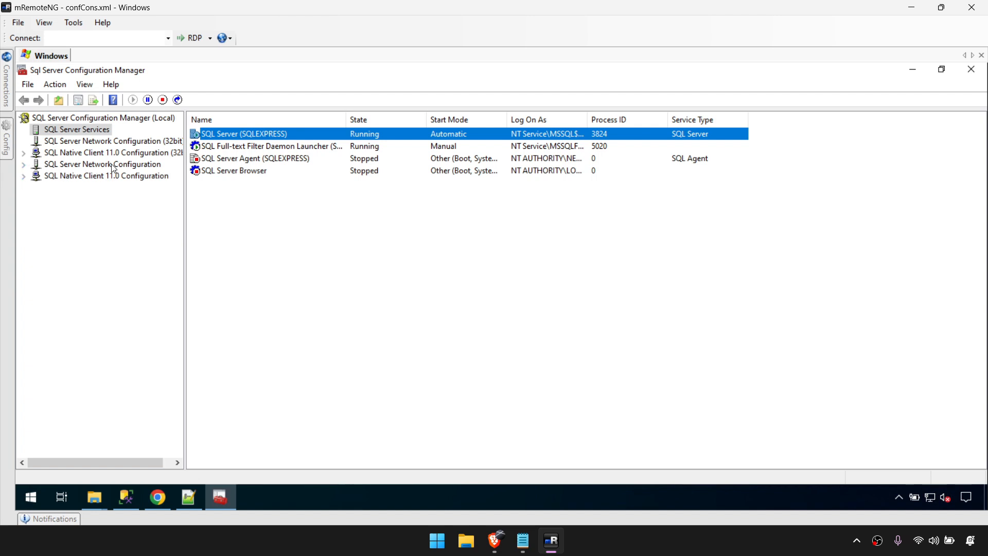
{"action": "left_click", "coordinate": [24, 164]}
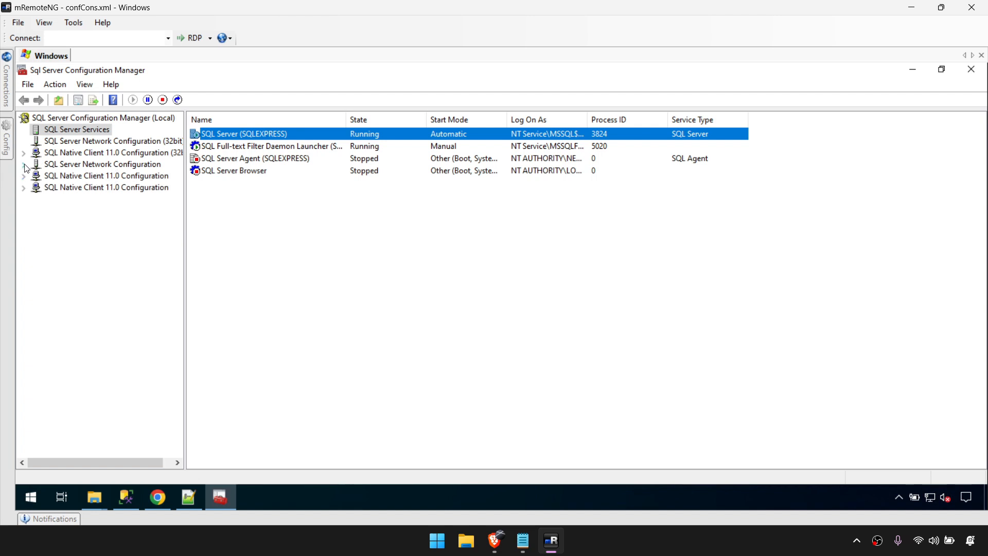
{"action": "left_click", "coordinate": [53, 166]}
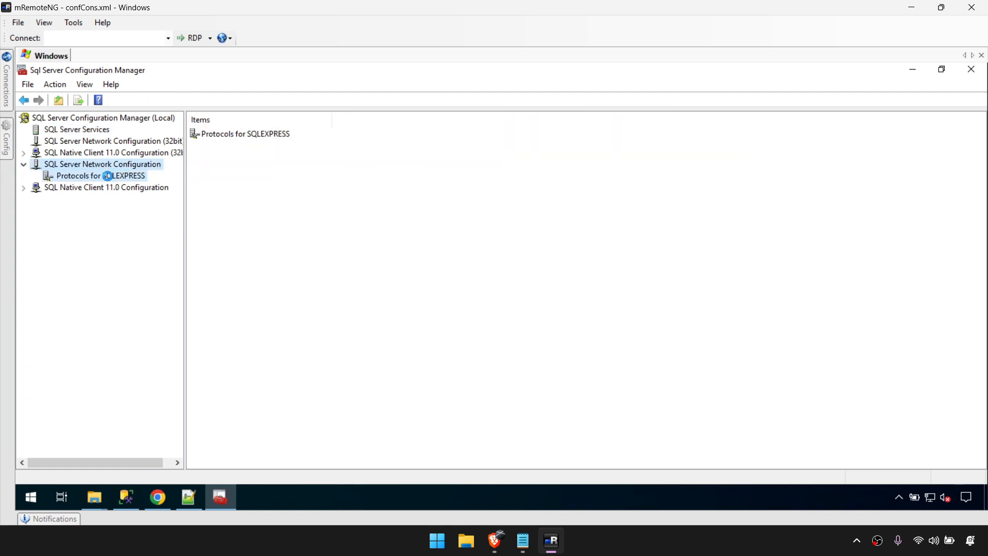
{"action": "left_click", "coordinate": [109, 177]}
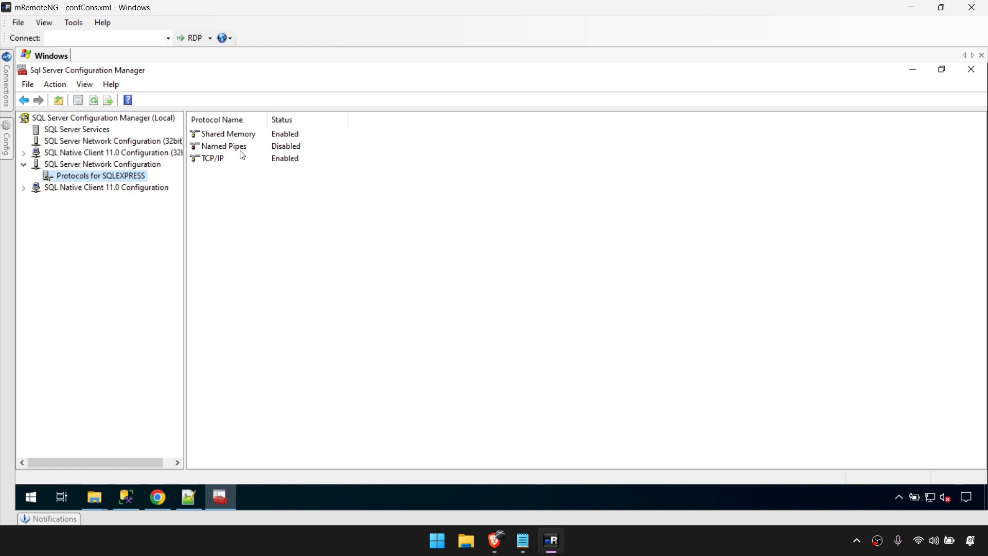
{"action": "left_click", "coordinate": [301, 159]}
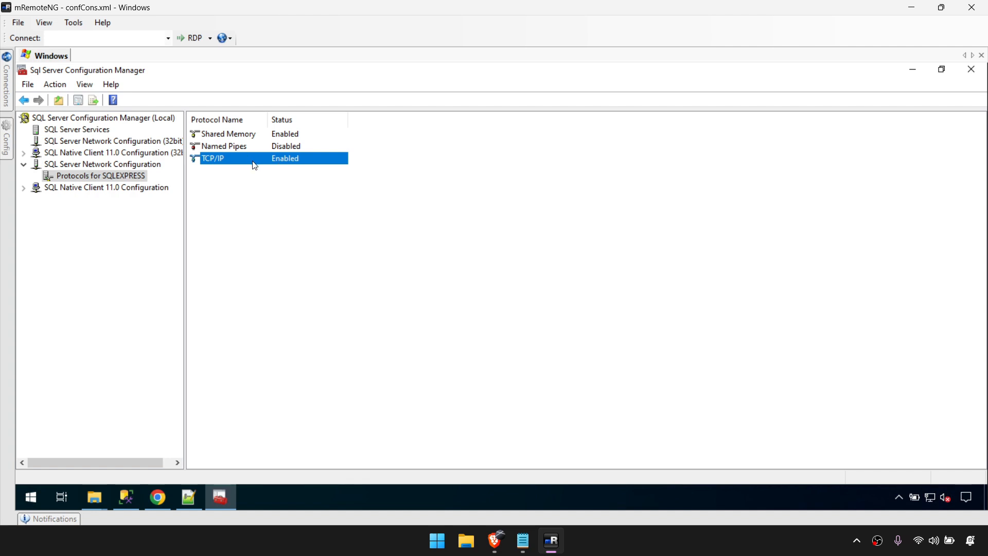
{"action": "double_click", "coordinate": [255, 165]}
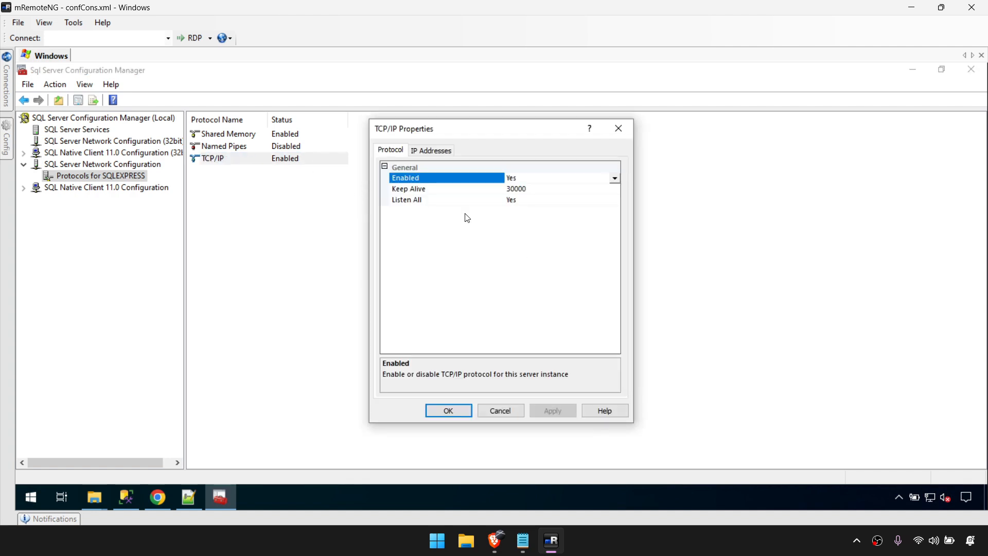
Step: Check the TCP/IP protocol's Enabled setting and the IPAll TCP Dynamic Ports and TCP Port values, and close the properties
{"action": "left_click", "coordinate": [587, 180]}
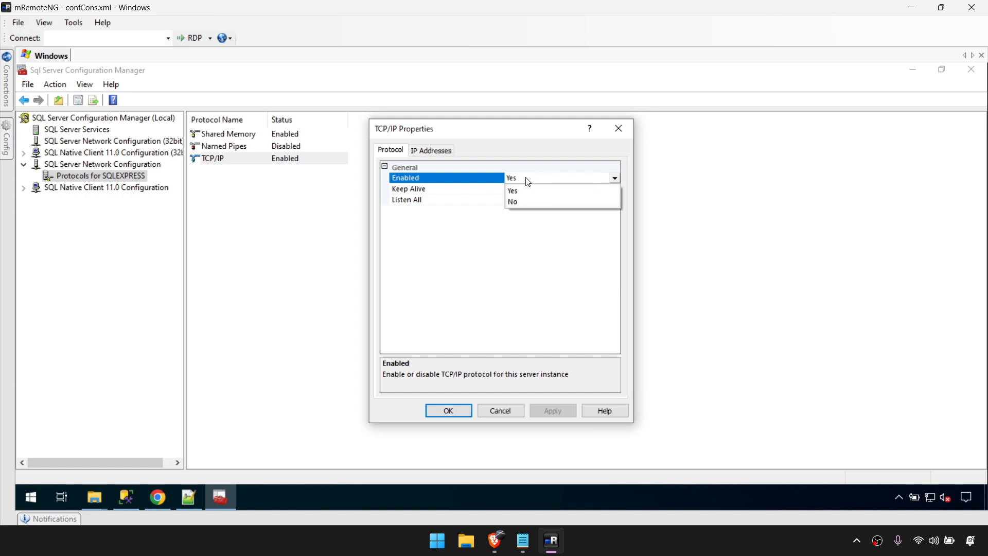
{"action": "left_click", "coordinate": [385, 263]}
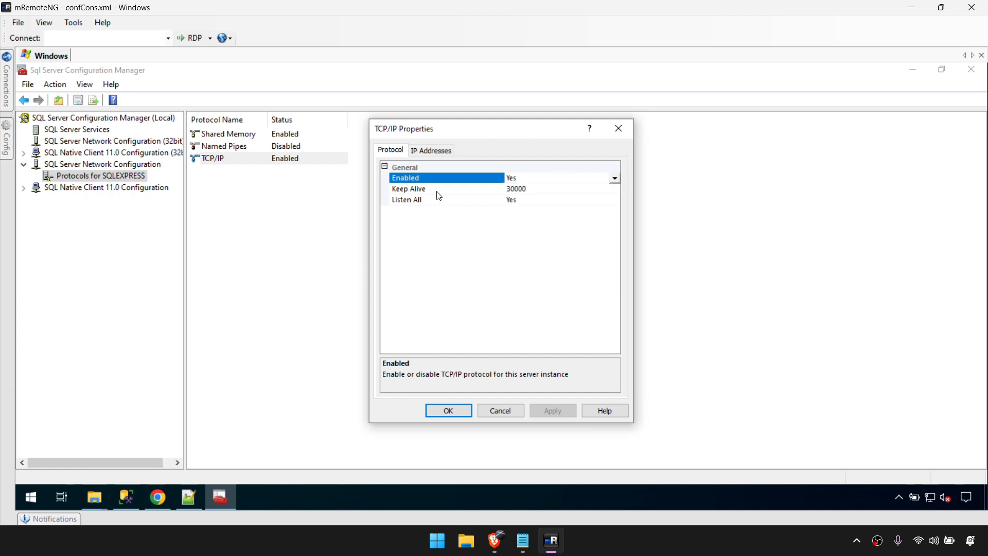
{"action": "left_click", "coordinate": [422, 151]}
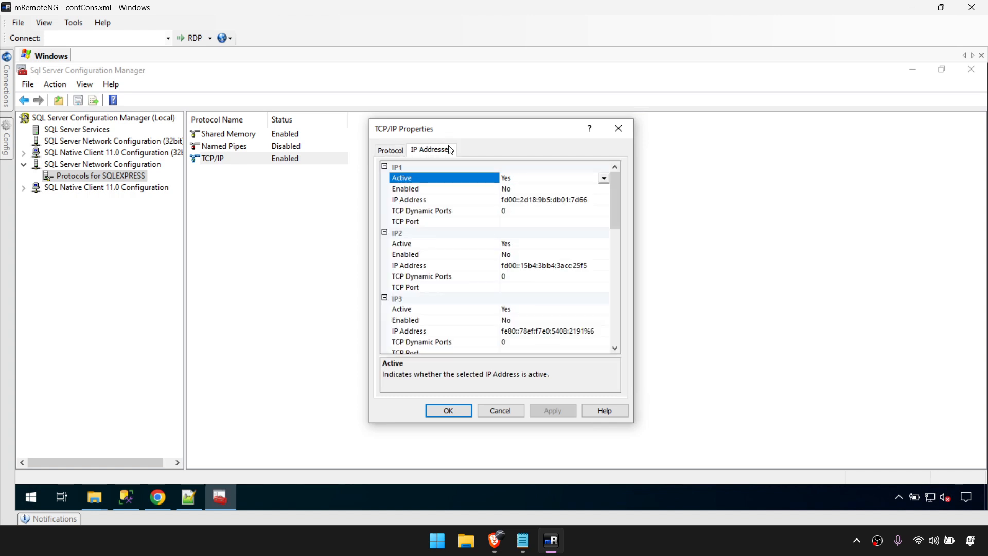
{"action": "scroll", "coordinate": [448, 278], "scroll_direction": "down", "scroll_amount": 5}
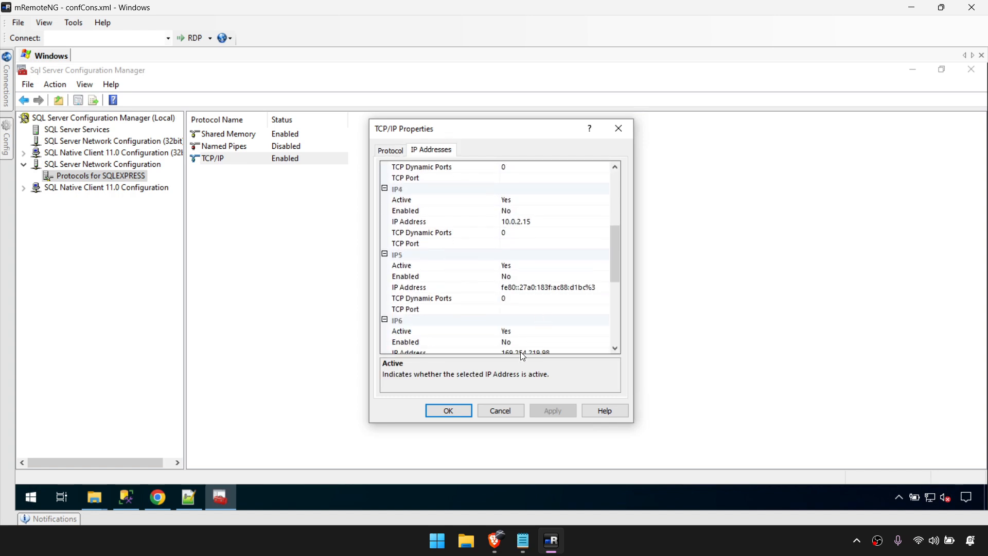
{"action": "scroll", "coordinate": [528, 292], "scroll_direction": "down", "scroll_amount": 6}
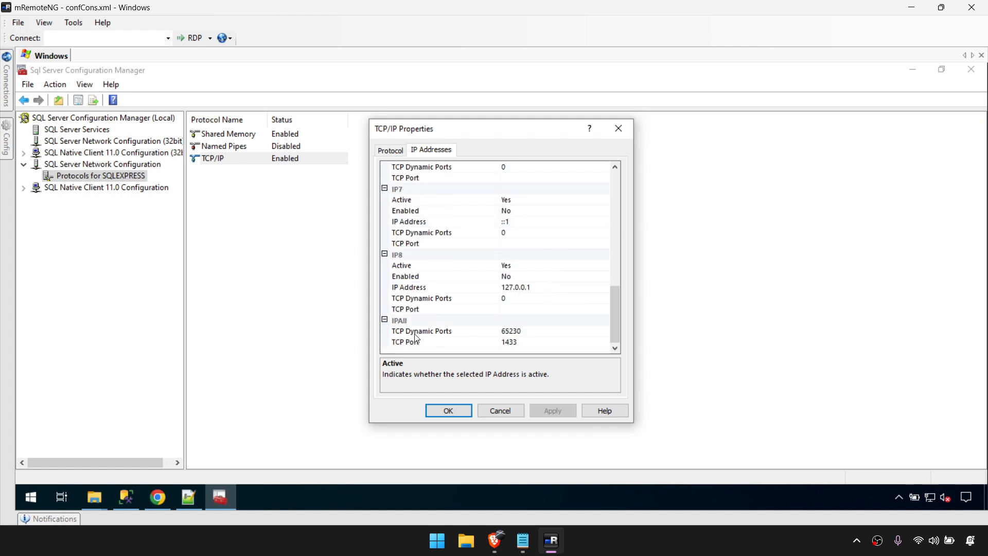
{"action": "left_click", "coordinate": [517, 333]}
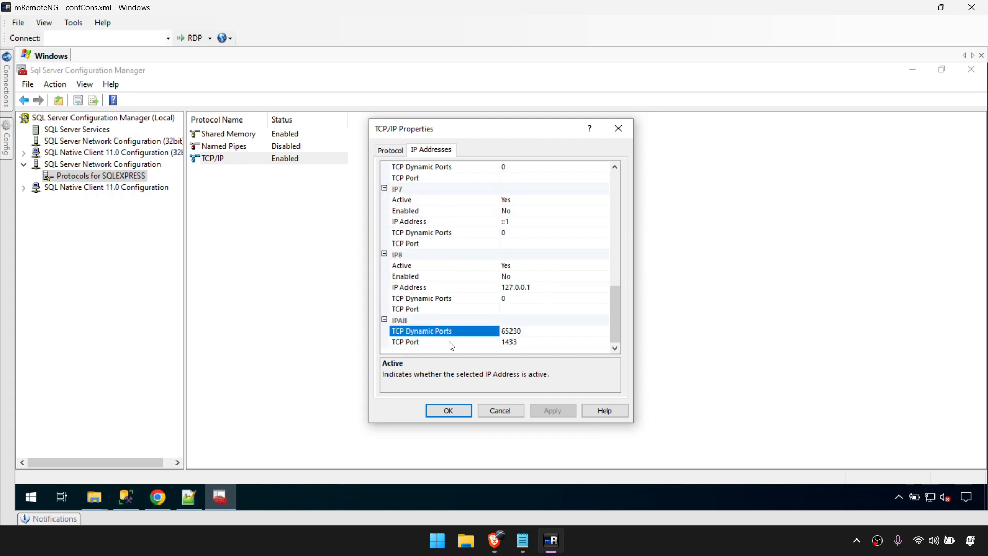
{"action": "left_click", "coordinate": [505, 343]}
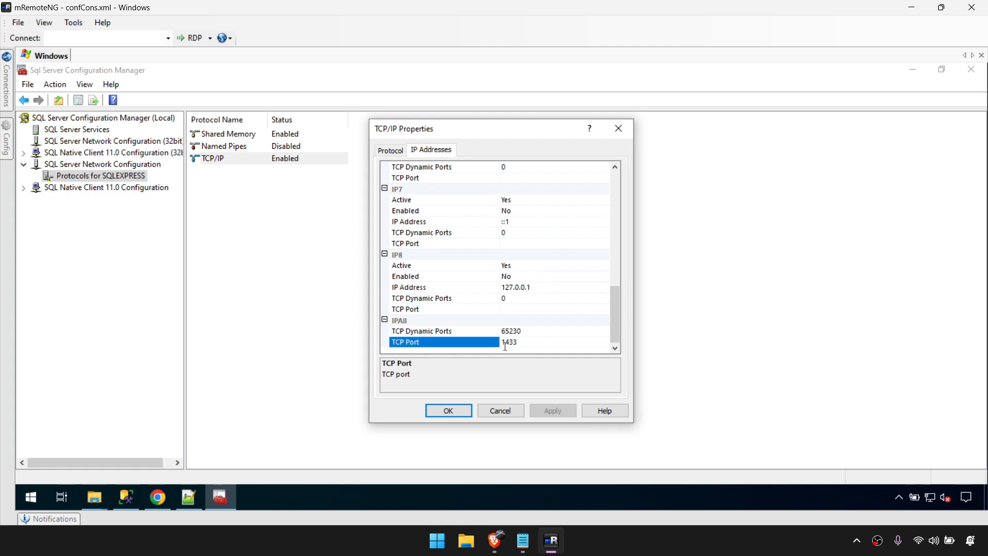
{"action": "left_click", "coordinate": [536, 339]}
{"action": "left_click", "coordinate": [453, 410]}
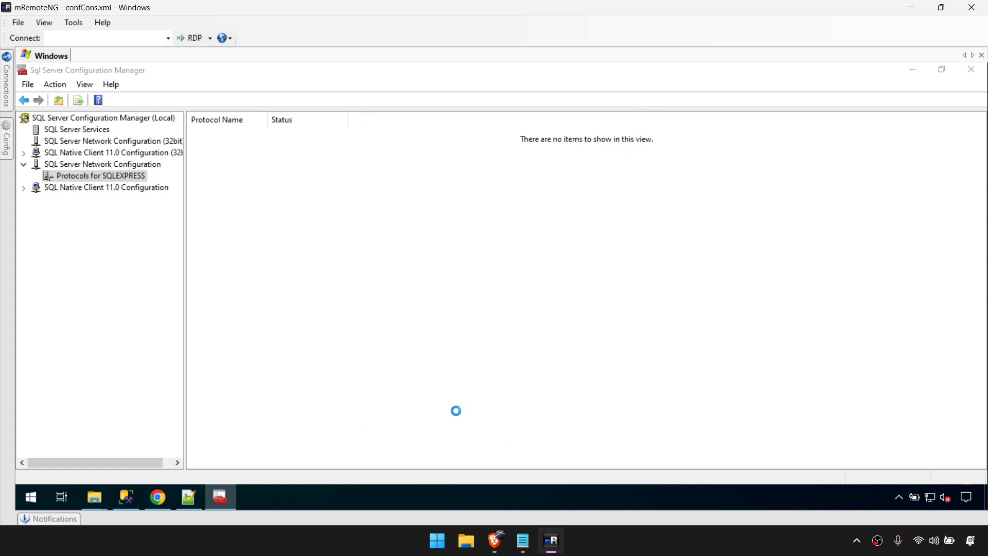
Step: Check the restart option of the SQL Server (SQLEXPRESS) service without restarting it, and minimize SQL Server Configuration Manager
{"action": "left_click", "coordinate": [68, 133]}
{"action": "right_click", "coordinate": [219, 136]}
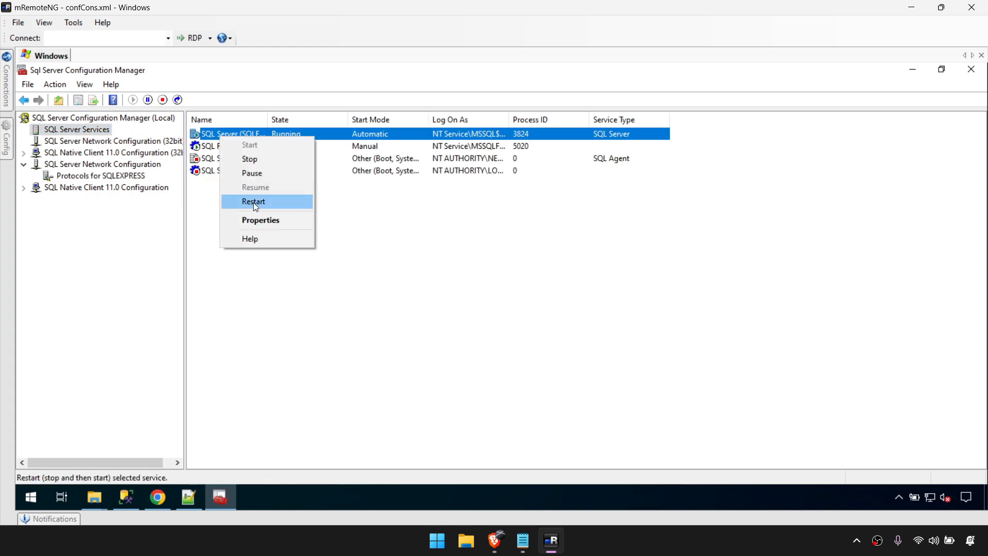
{"action": "left_click", "coordinate": [393, 215]}
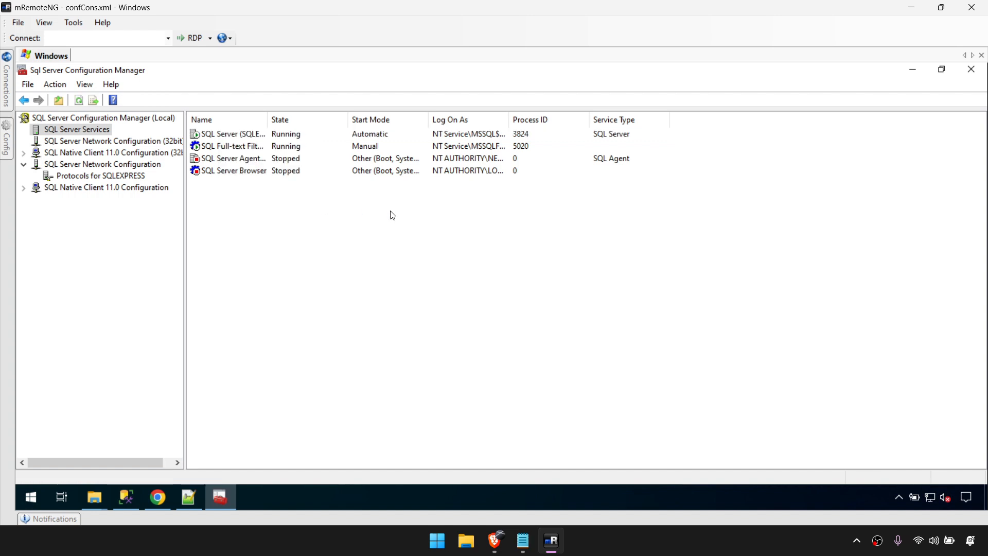
{"action": "left_click", "coordinate": [912, 71]}
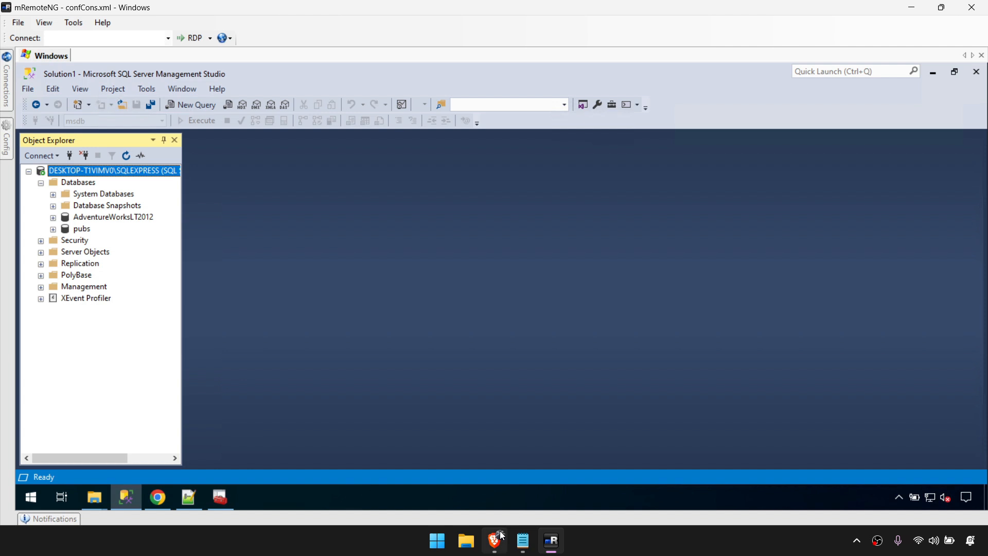
Step: Switch to the Zabbix page in Brave and start a new host named DESKTOP-T1VIMV0 with the visible name VM02
{"action": "left_click", "coordinate": [501, 536]}
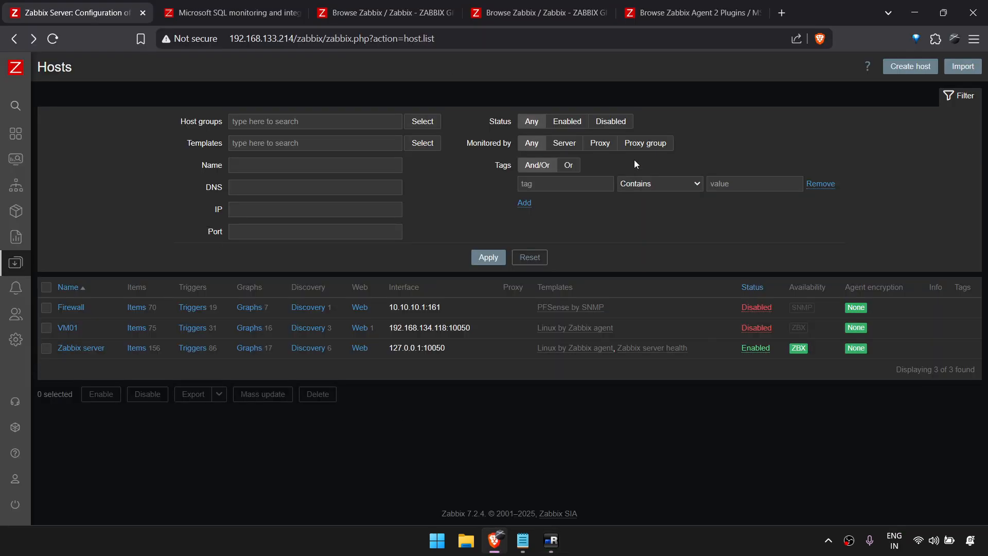
{"action": "left_click", "coordinate": [908, 71]}
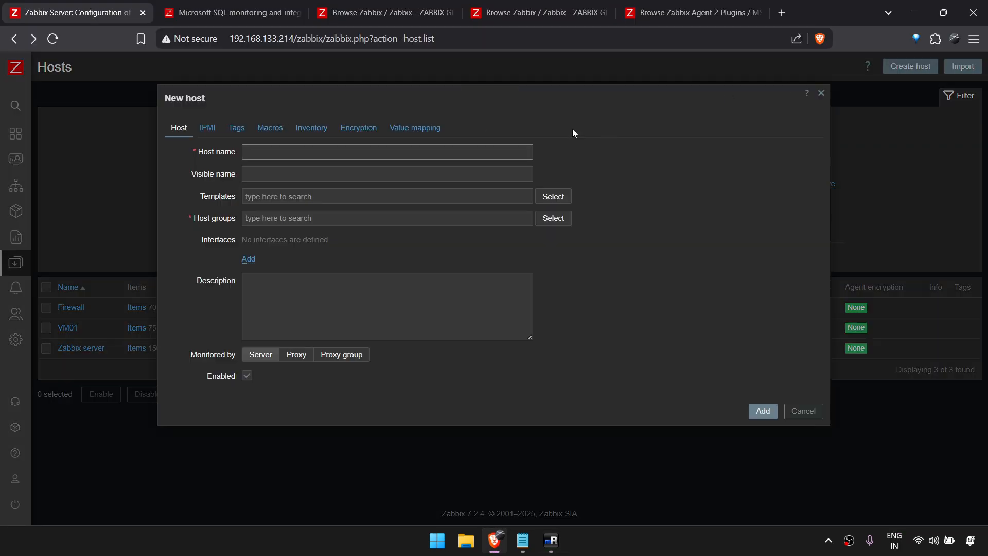
{"action": "left_click", "coordinate": [491, 150]}
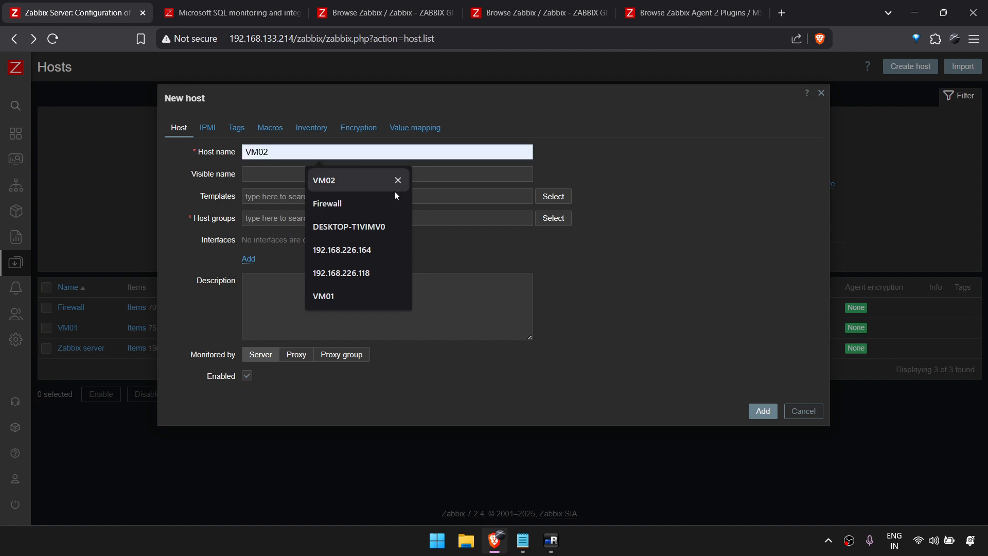
{"action": "left_click", "coordinate": [372, 227]}
{"action": "left_click", "coordinate": [337, 179]}
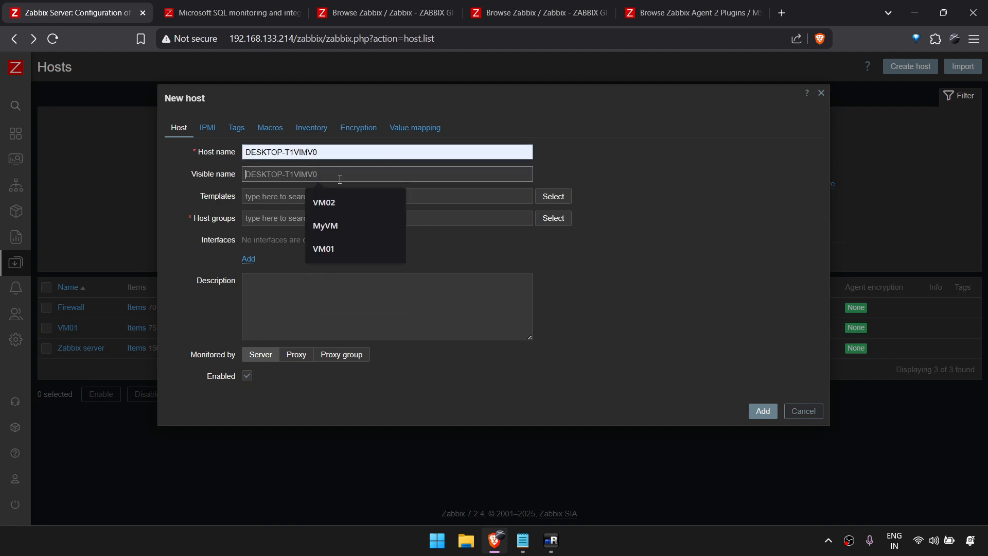
{"action": "type", "text": "VM02"}
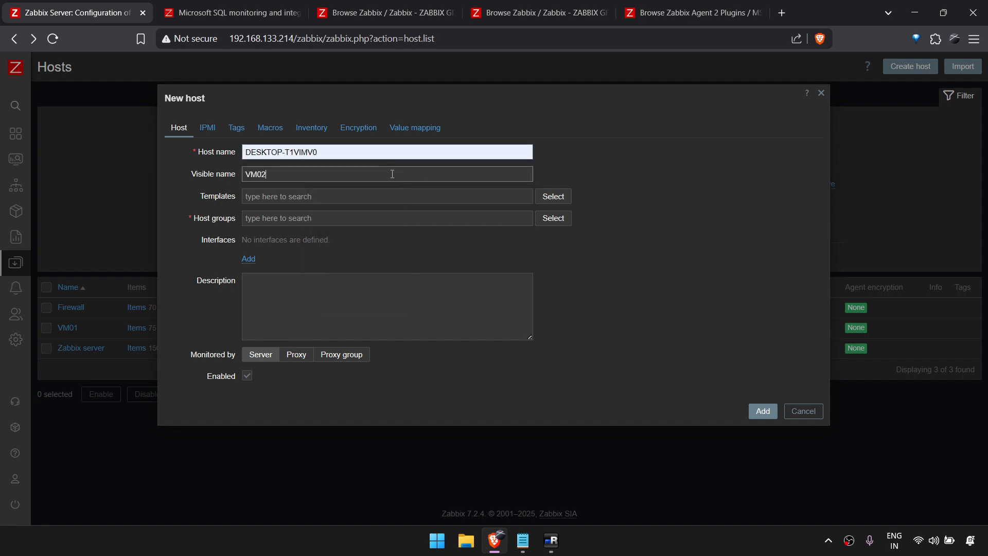
Step: Link the MSSQL by Zabbix agent 2 template from the Templates/Databases group to the new host
{"action": "left_click", "coordinate": [557, 195]}
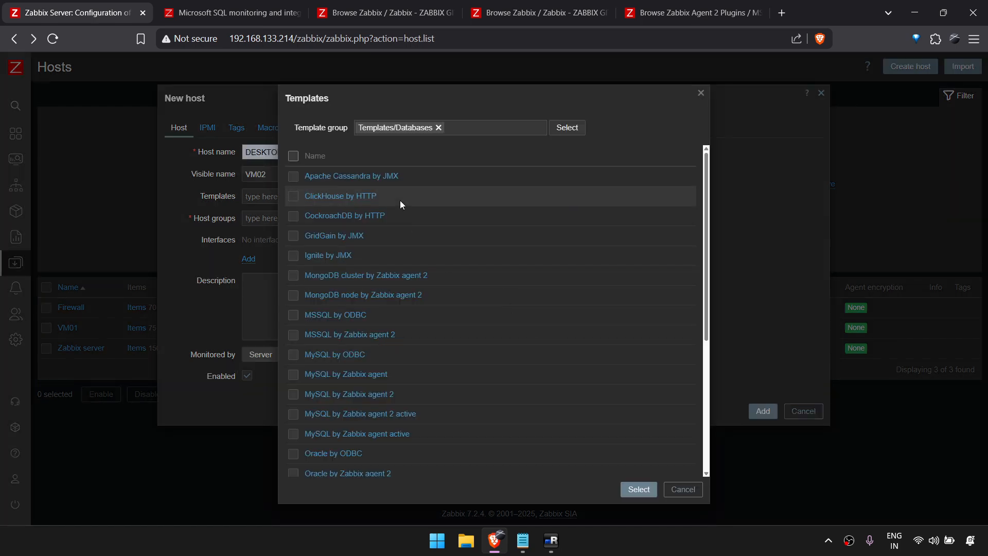
{"action": "left_click", "coordinate": [438, 127]}
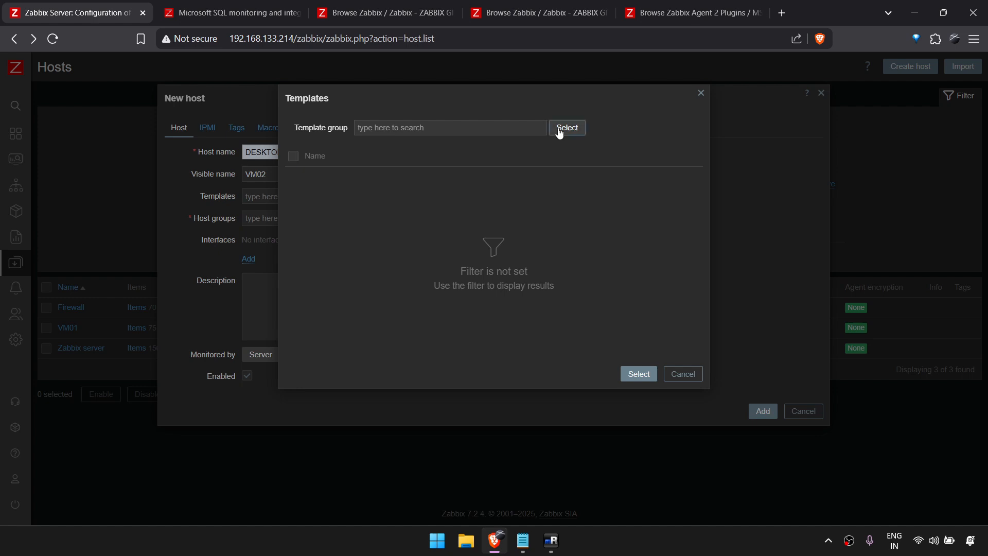
{"action": "left_click", "coordinate": [563, 128]}
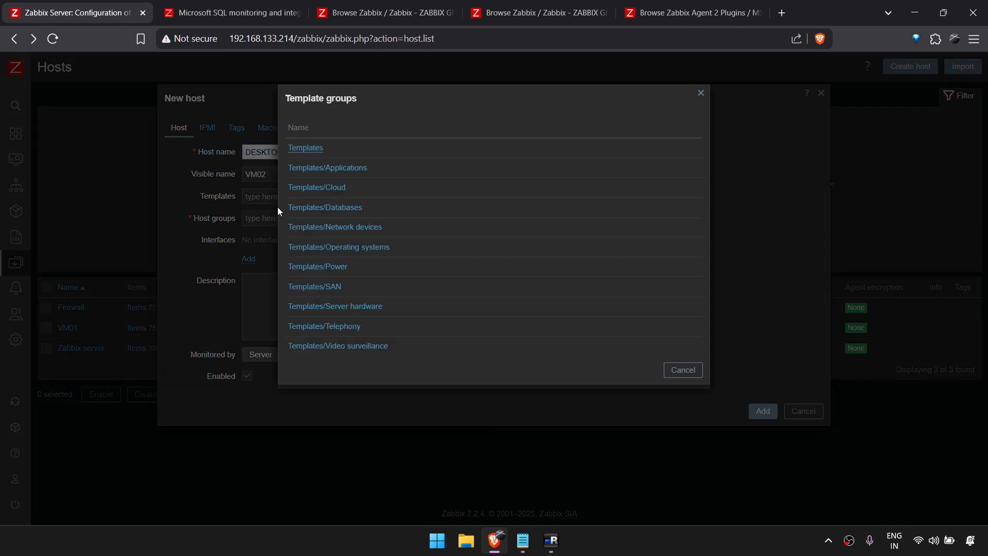
{"action": "left_click", "coordinate": [325, 208]}
{"action": "scroll", "coordinate": [453, 294], "scroll_direction": "down", "scroll_amount": 1}
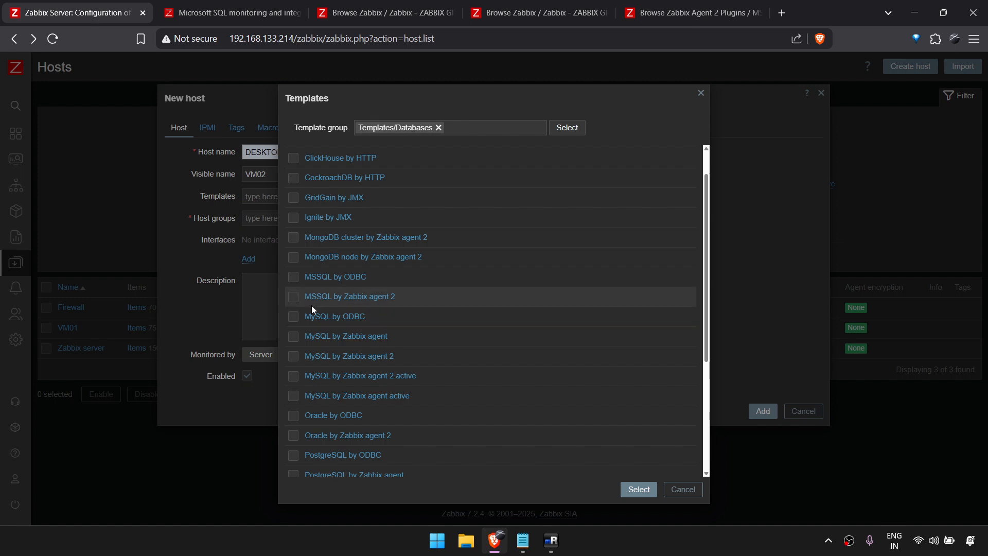
{"action": "left_click", "coordinate": [294, 298]}
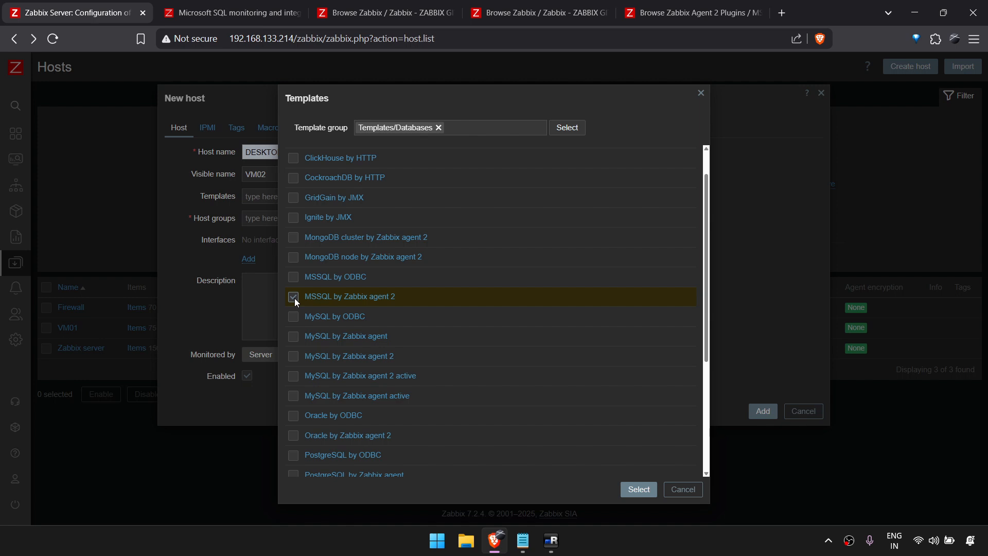
{"action": "left_click", "coordinate": [627, 494]}
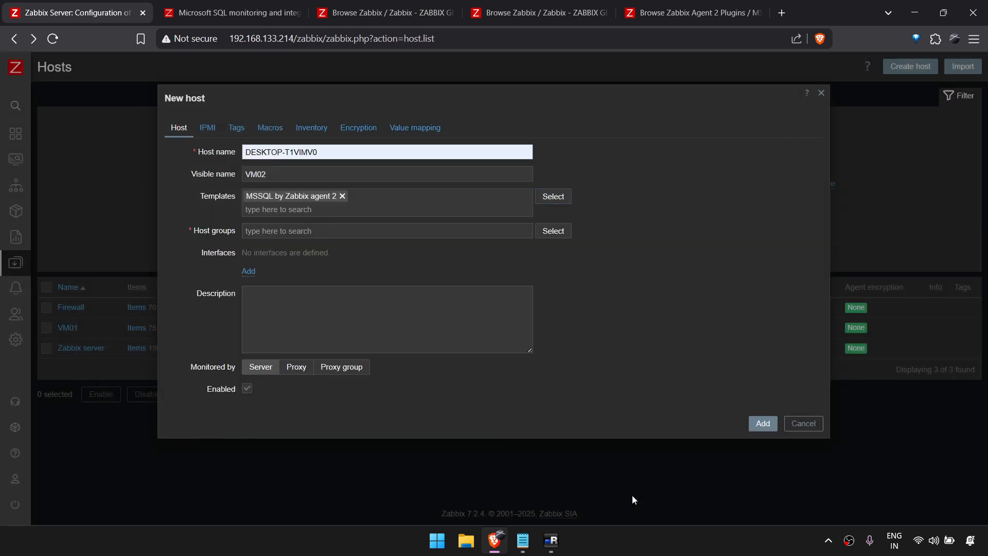
Step: Reopen the template selection for the new host and change its template group to Templates
{"action": "left_click", "coordinate": [550, 197]}
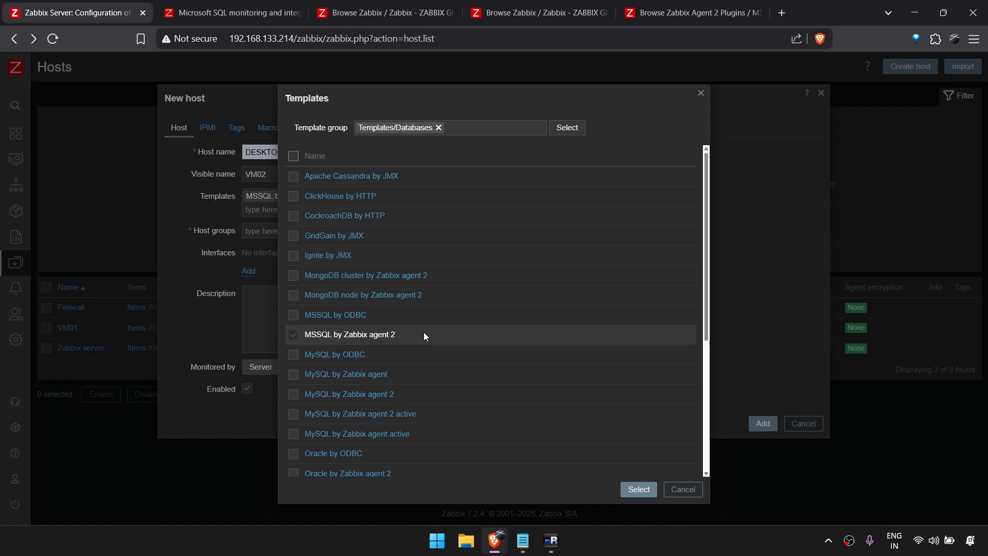
{"action": "scroll", "coordinate": [399, 399], "scroll_direction": "down", "scroll_amount": 4}
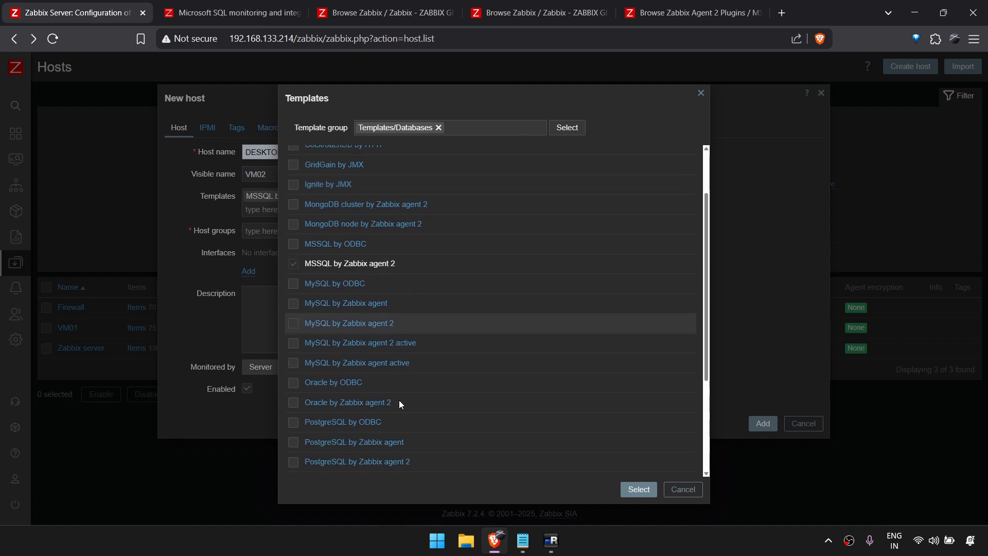
{"action": "left_click", "coordinate": [439, 128]}
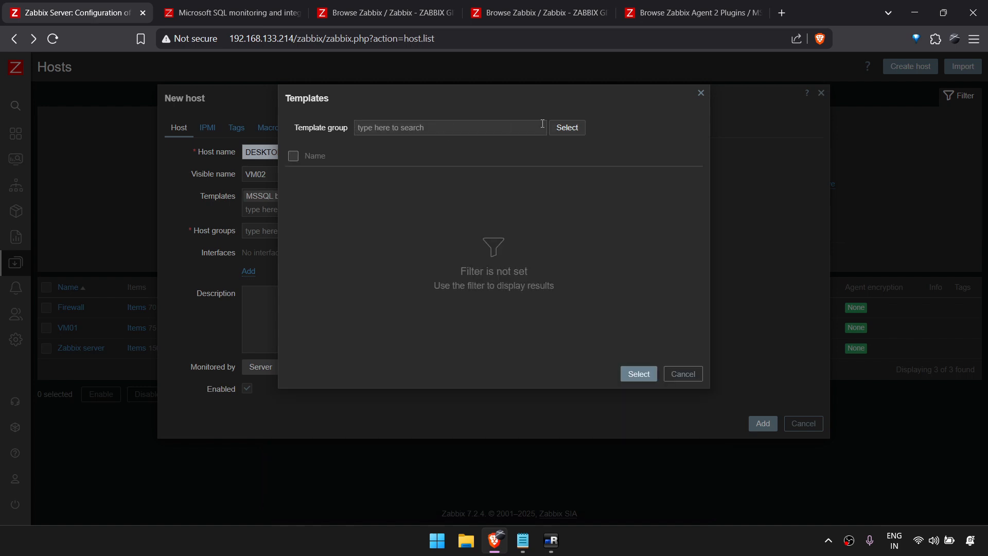
{"action": "left_click", "coordinate": [561, 128]}
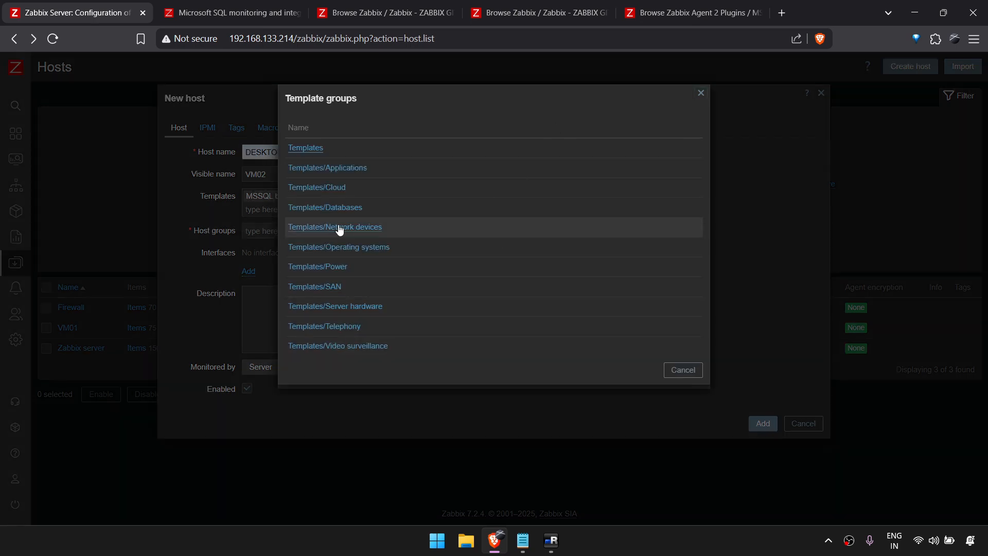
{"action": "left_click", "coordinate": [312, 149]}
{"action": "scroll", "coordinate": [392, 278], "scroll_direction": "down", "scroll_amount": 10}
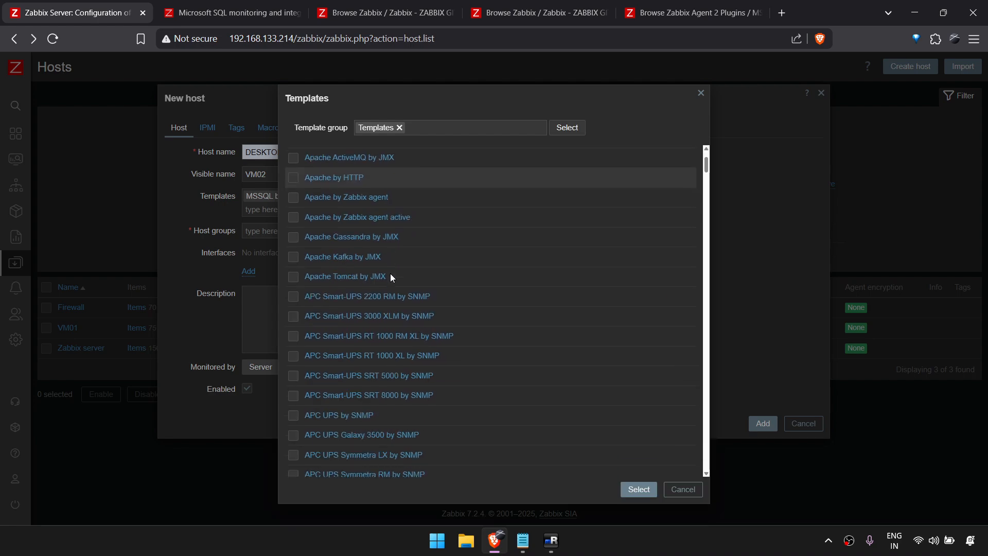
{"action": "scroll", "coordinate": [390, 275], "scroll_direction": "down", "scroll_amount": 20}
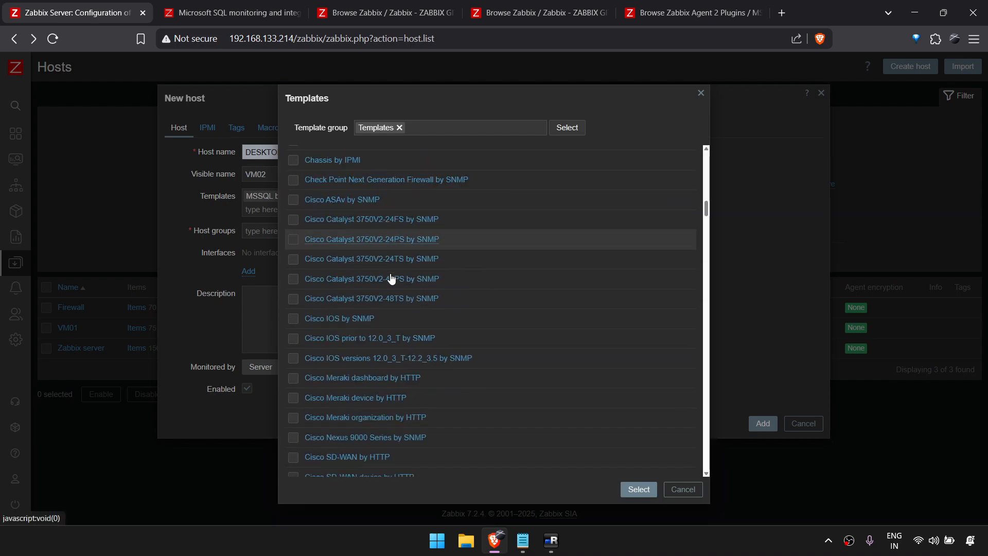
{"action": "scroll", "coordinate": [390, 274], "scroll_direction": "down", "scroll_amount": 20}
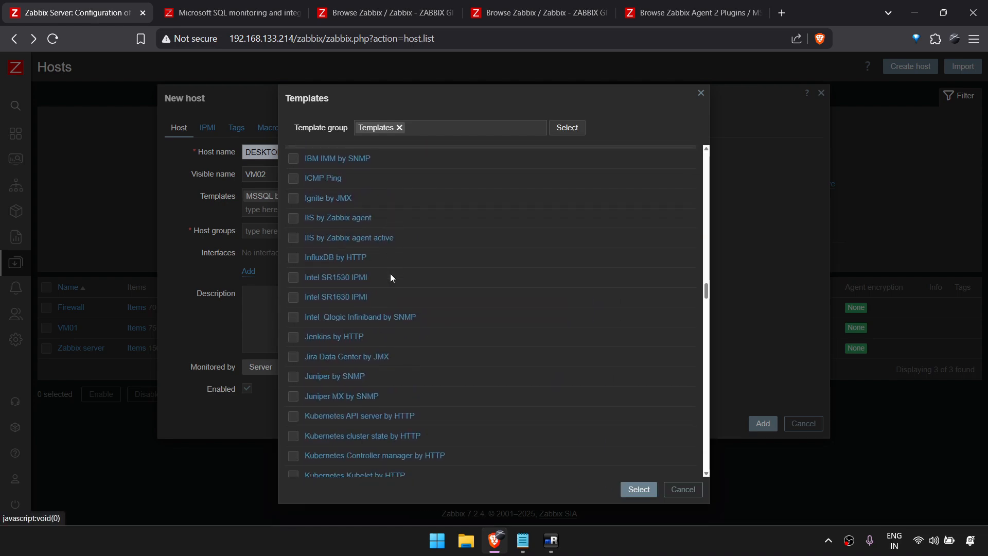
{"action": "scroll", "coordinate": [381, 360], "scroll_direction": "down", "scroll_amount": 5}
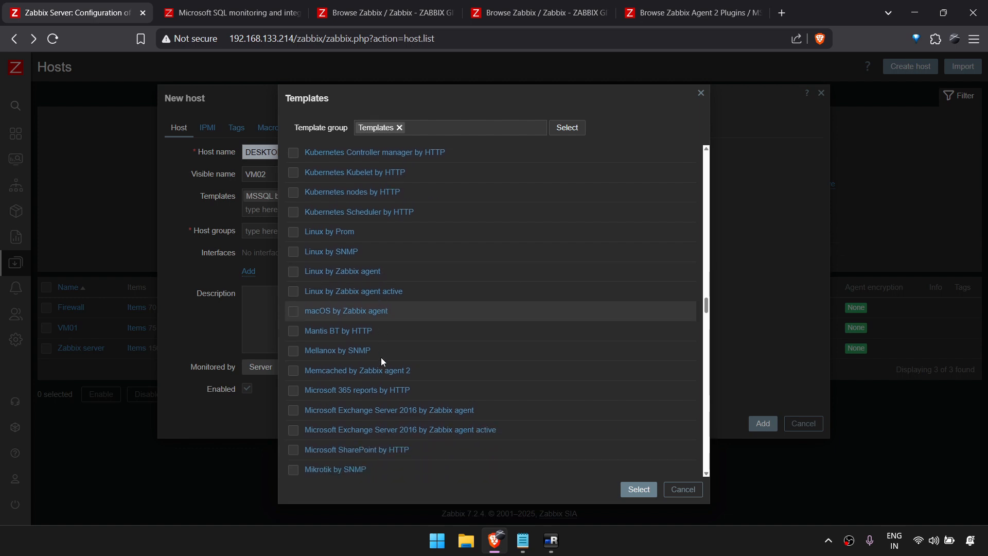
{"action": "scroll", "coordinate": [382, 359], "scroll_direction": "down", "scroll_amount": 1}
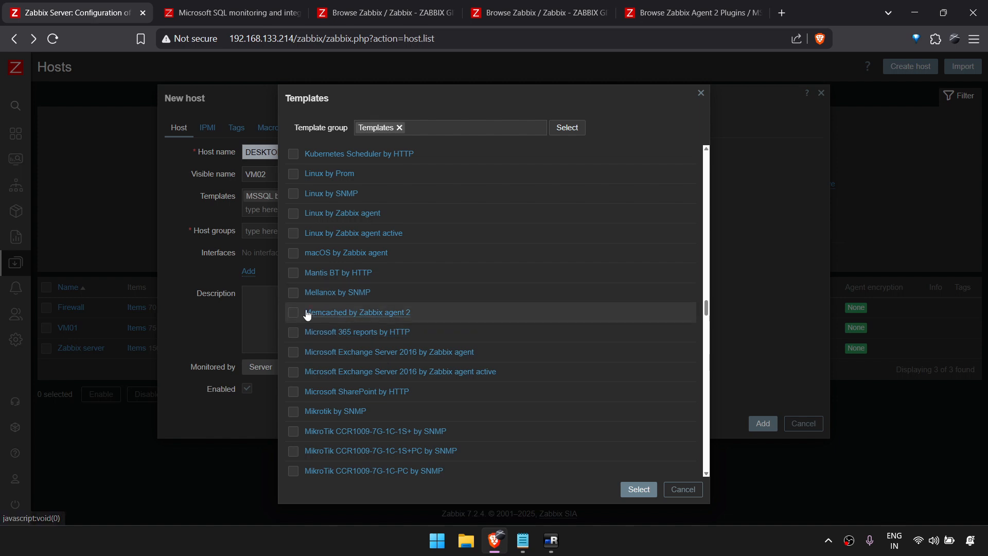
{"action": "left_click", "coordinate": [298, 317]}
{"action": "right_click", "coordinate": [298, 317]}
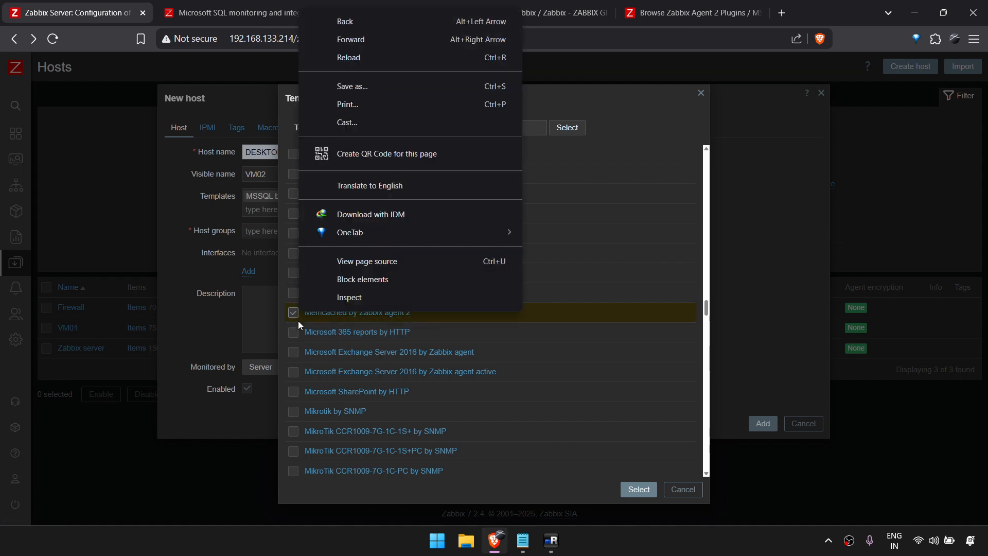
{"action": "left_click", "coordinate": [299, 317]}
{"action": "left_click", "coordinate": [295, 314]}
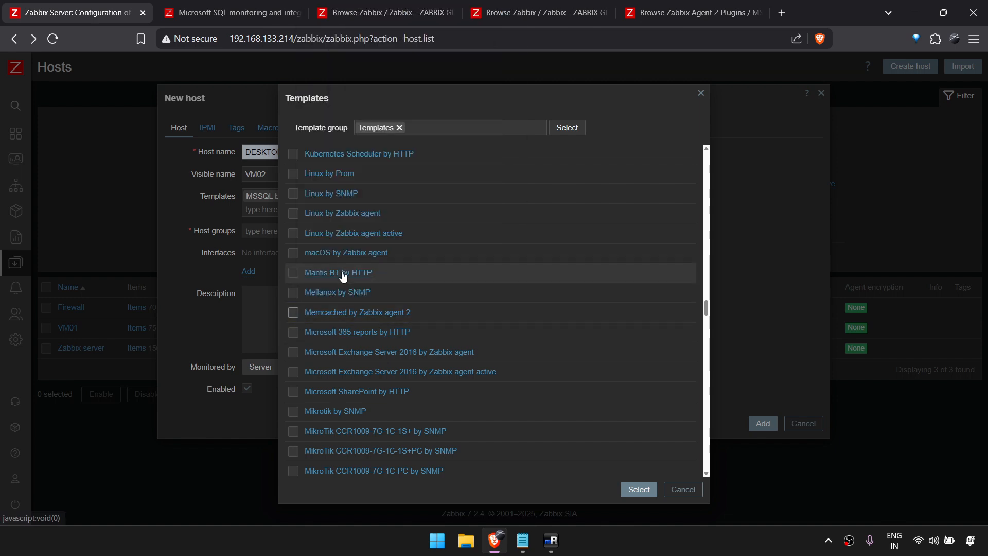
Step: Find the Windows by Zabbix agent template in the Templates group and add it to the new host
{"action": "scroll", "coordinate": [343, 276], "scroll_direction": "down", "scroll_amount": 1}
{"action": "scroll", "coordinate": [335, 351], "scroll_direction": "down", "scroll_amount": 4}
{"action": "scroll", "coordinate": [334, 352], "scroll_direction": "up", "scroll_amount": 3}
{"action": "scroll", "coordinate": [335, 352], "scroll_direction": "up", "scroll_amount": 2}
{"action": "scroll", "coordinate": [342, 302], "scroll_direction": "down", "scroll_amount": 8}
{"action": "scroll", "coordinate": [343, 302], "scroll_direction": "down", "scroll_amount": 12}
{"action": "scroll", "coordinate": [342, 301], "scroll_direction": "down", "scroll_amount": 2}
{"action": "scroll", "coordinate": [342, 301], "scroll_direction": "up", "scroll_amount": 6}
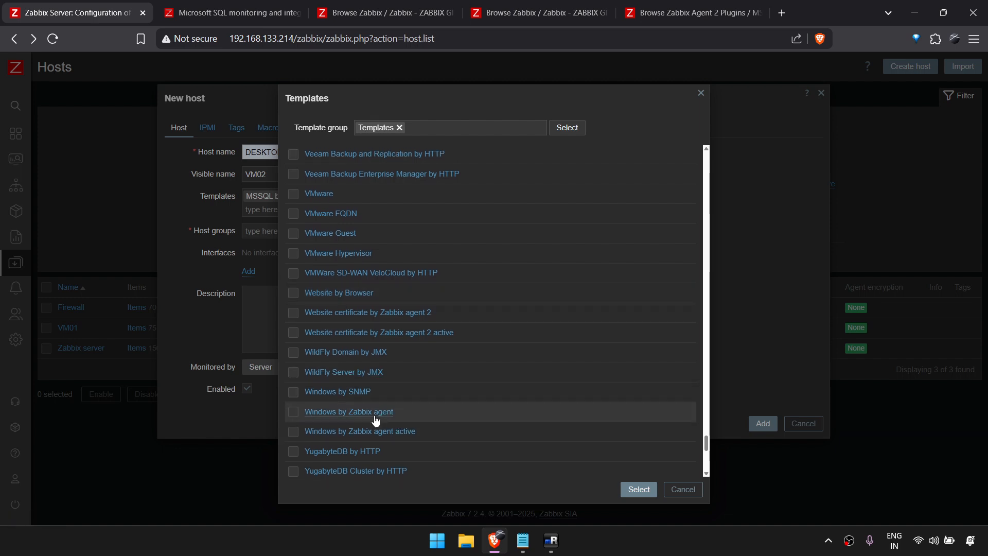
{"action": "left_click", "coordinate": [293, 412]}
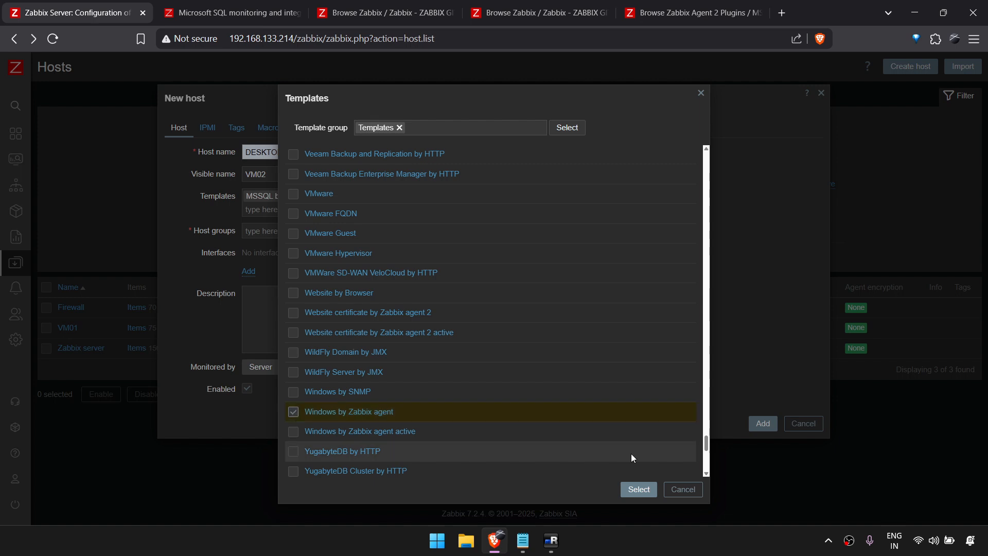
{"action": "left_click", "coordinate": [643, 490]}
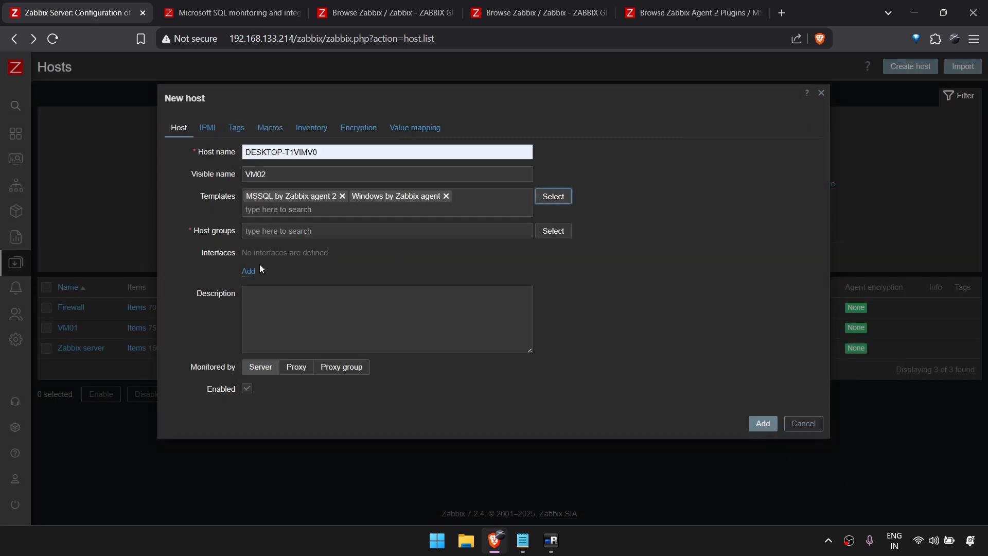
Step: Assign the new host to the Databases and Virtual machines host groups
{"action": "left_click", "coordinate": [554, 231]}
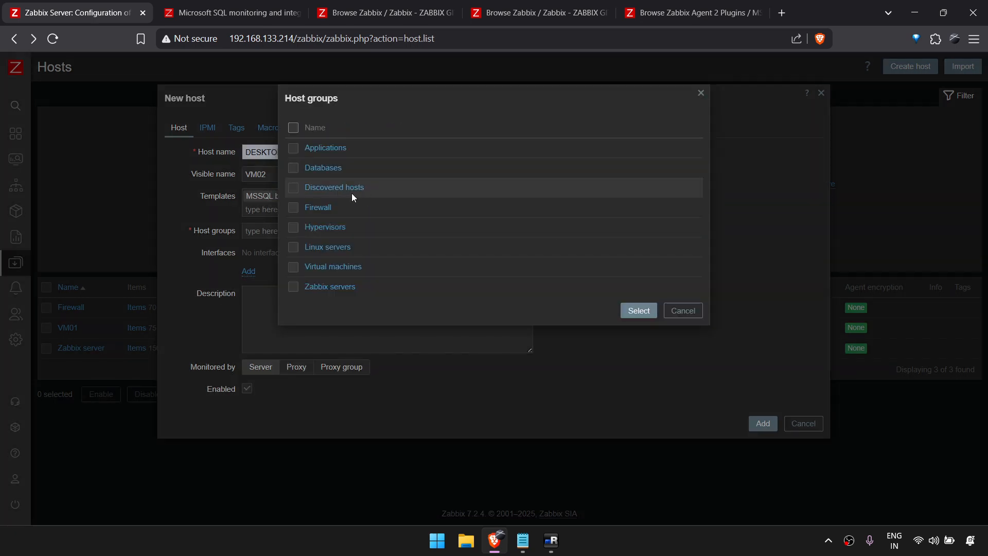
{"action": "left_click", "coordinate": [294, 169]}
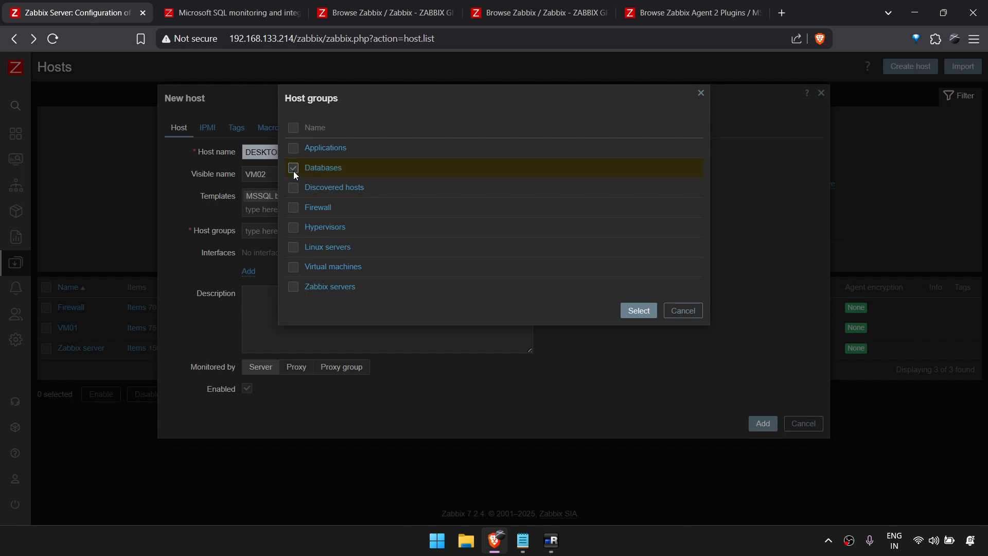
{"action": "left_click", "coordinate": [293, 268]}
{"action": "left_click", "coordinate": [625, 312]}
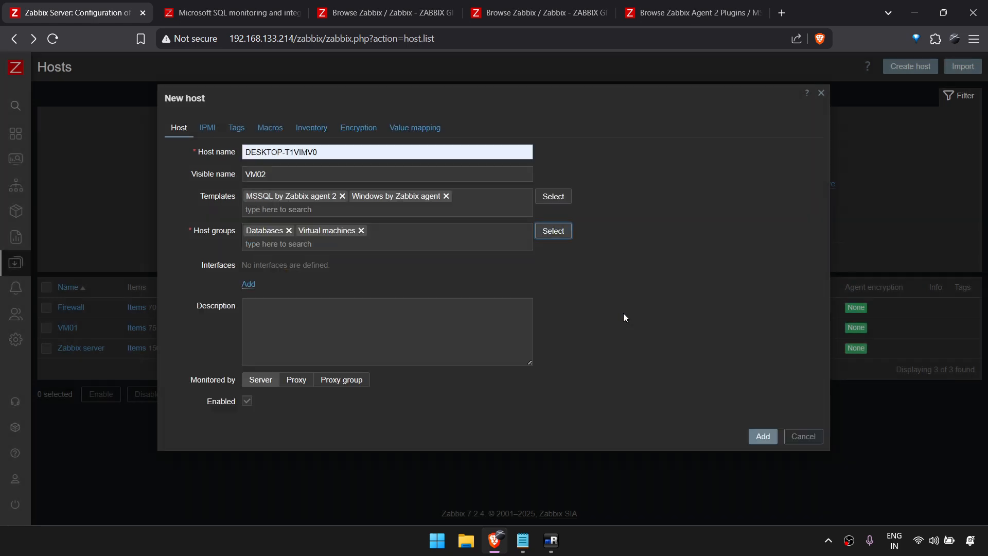
Step: Add an Agent interface to the new host with the IP address 192.168.133.98
{"action": "left_click", "coordinate": [249, 285]}
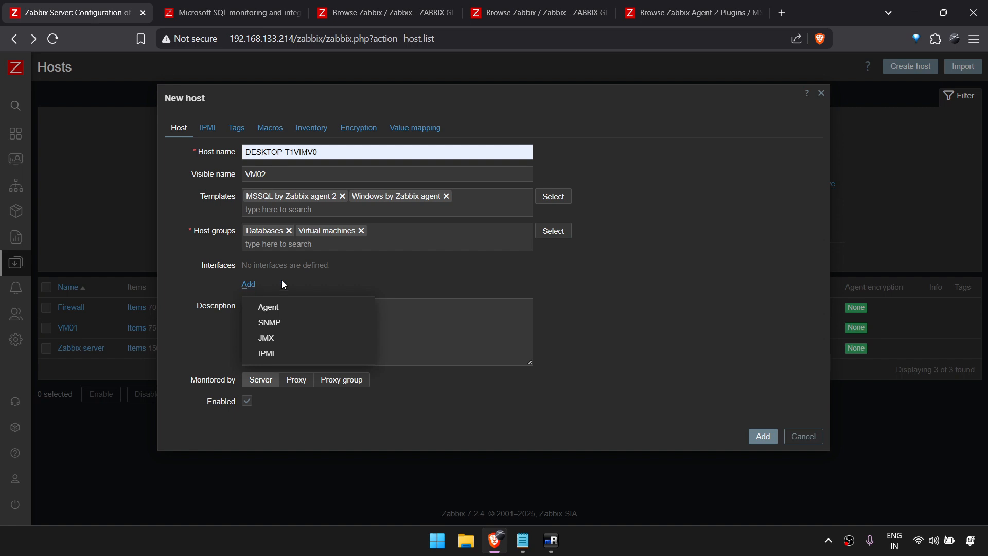
{"action": "left_click", "coordinate": [297, 308]}
{"action": "left_click_drag", "start_coordinate": [338, 284], "coordinate": [251, 287]}
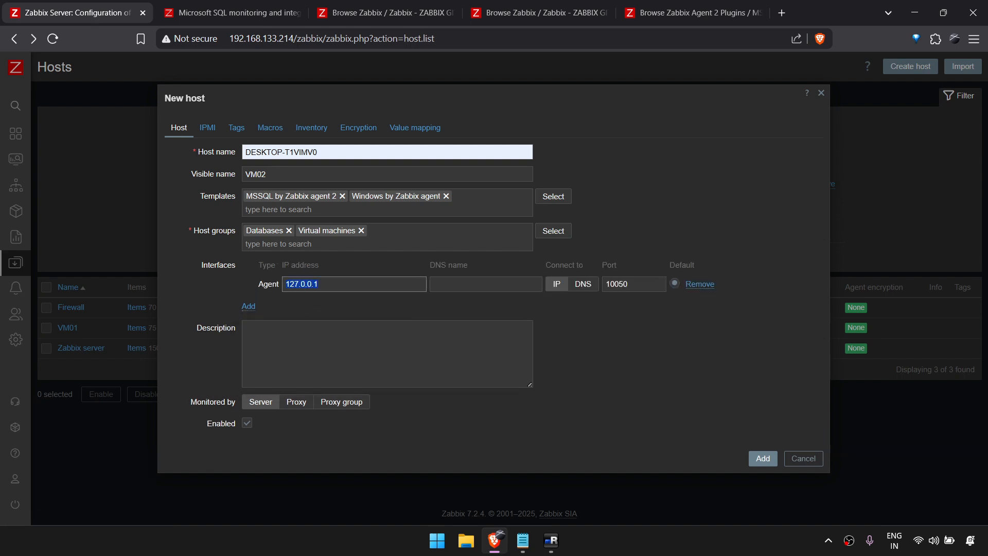
{"action": "key", "text": "BackSpace"}
{"action": "type", "text": "192.168.133."}
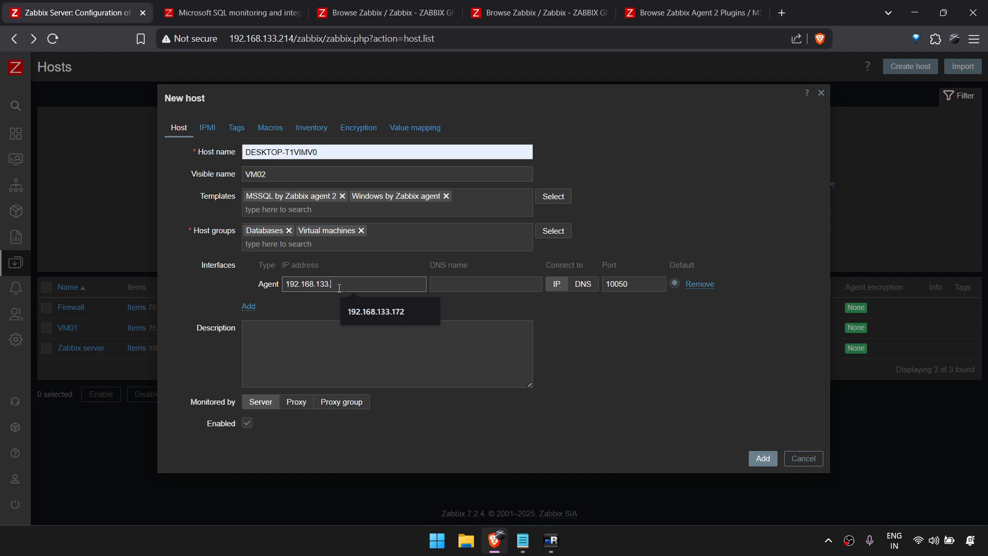
{"action": "type", "text": "98"}
{"action": "left_click", "coordinate": [611, 329]}
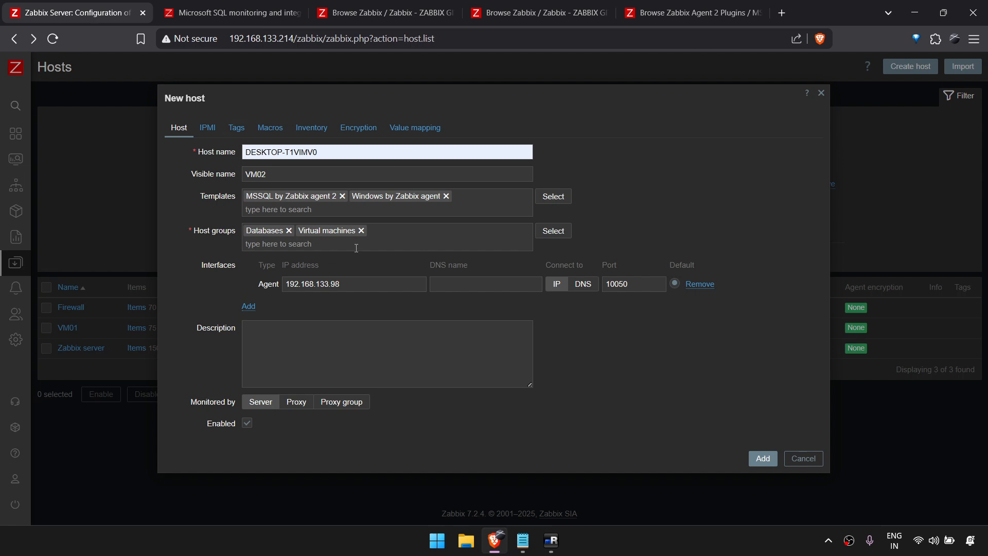
Step: Add the host macro {$MSSQL.USER} with the value zbx_monitor to the new host
{"action": "left_click", "coordinate": [260, 129]}
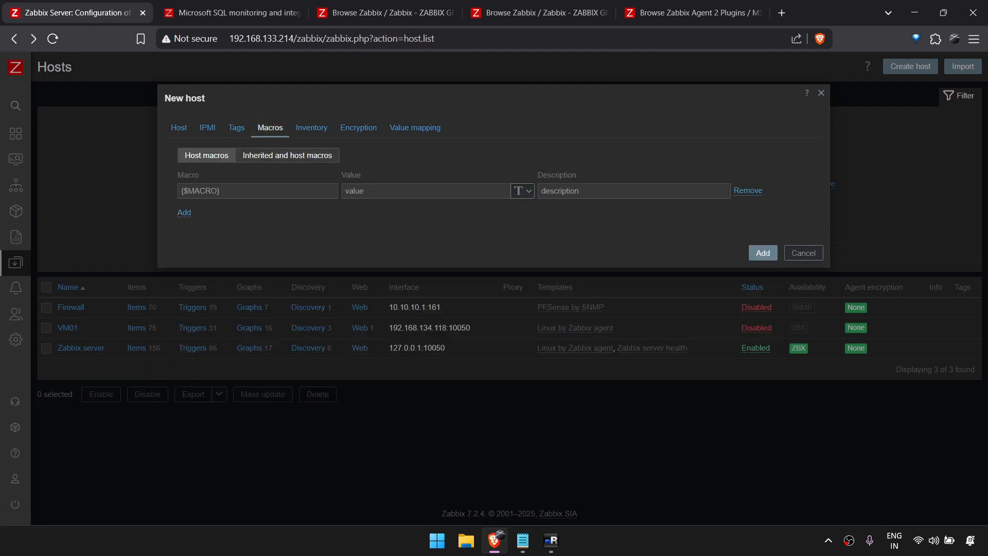
{"action": "key", "text": "alt+Tab"}
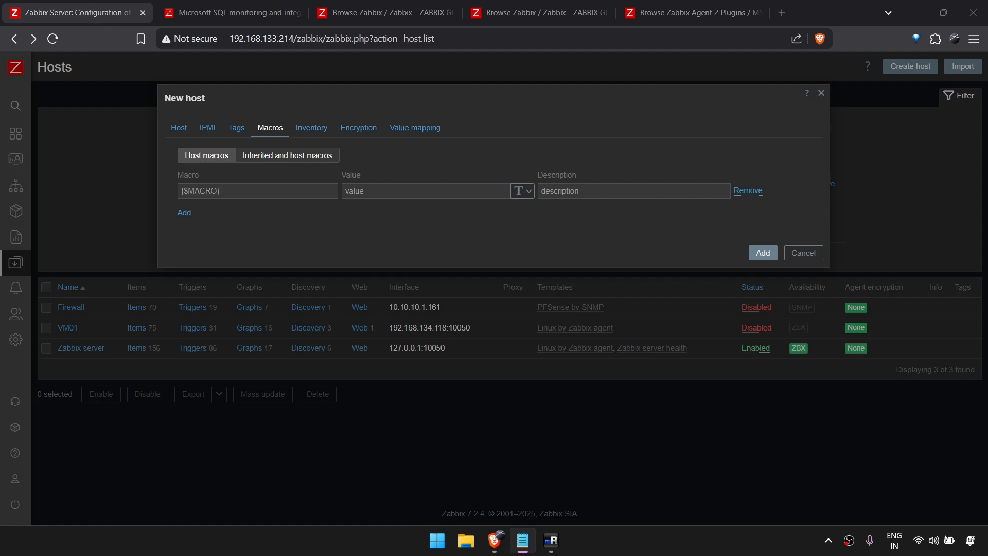
{"action": "left_click", "coordinate": [277, 189]}
{"action": "type", "text": "{$MSSQL.USER}"}
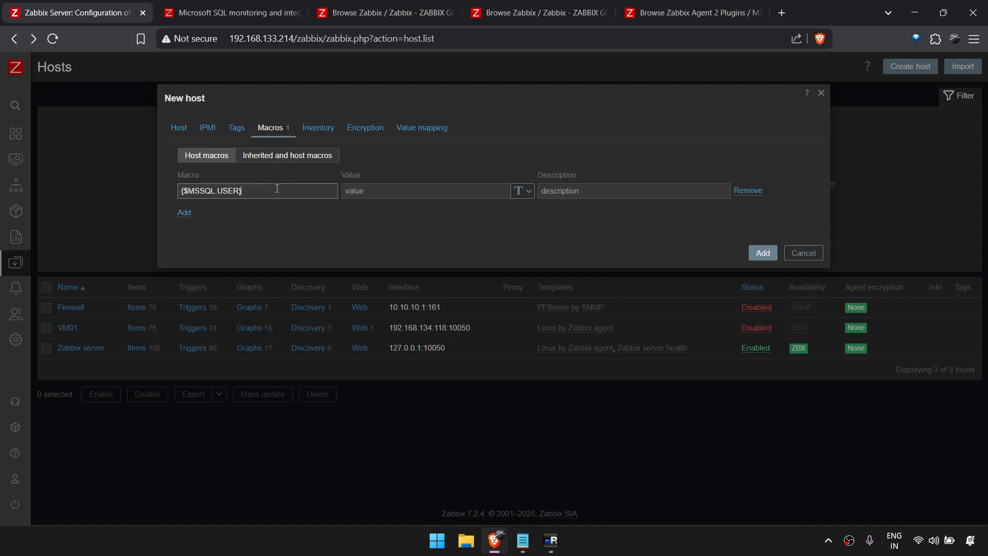
{"action": "left_click", "coordinate": [393, 189]}
{"action": "type", "text": "z"}
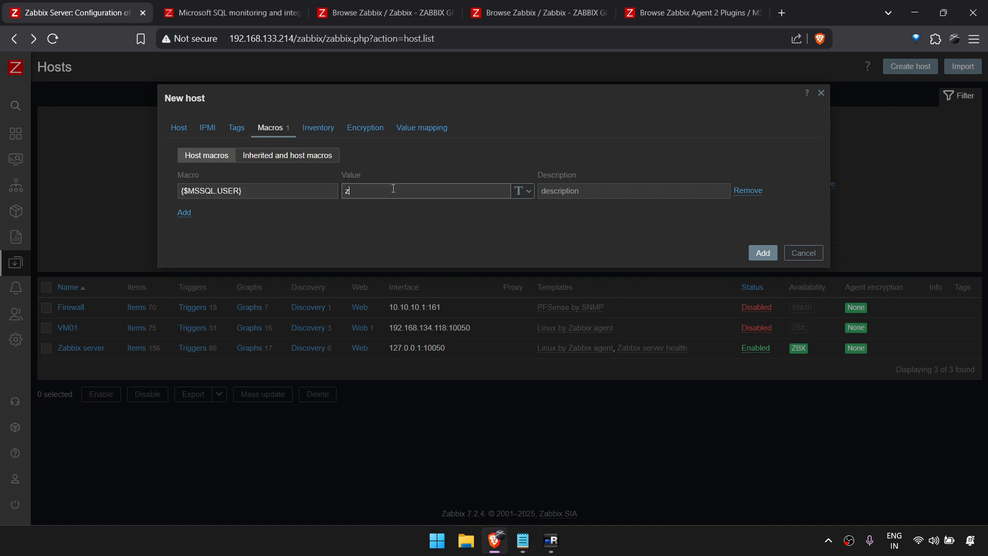
{"action": "type", "text": "bx_monitor"}
{"action": "key", "text": "Tab"}
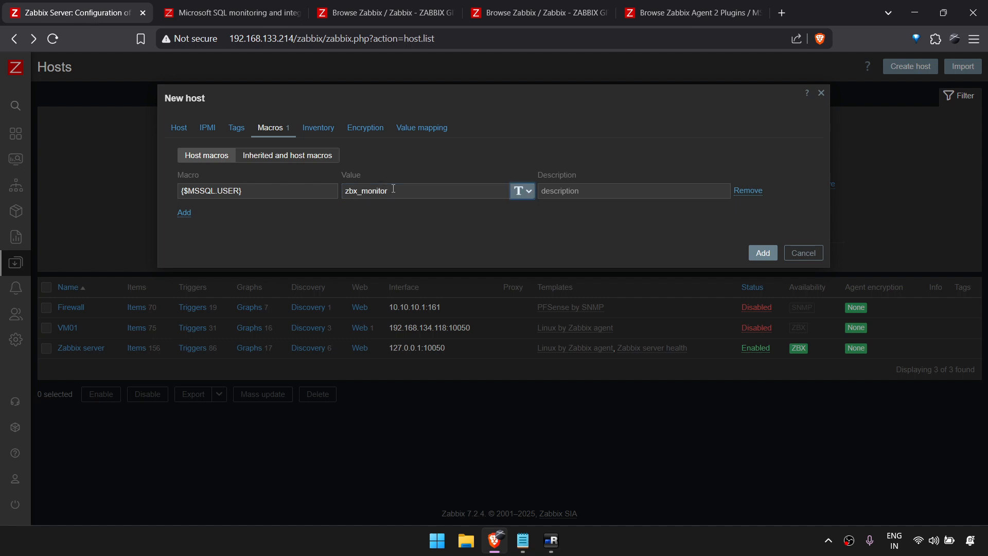
Step: Add the host macro {$MSSQL.PASSWORD}, enter the SQL monitoring account's password as its value, and set the value type to secret text
{"action": "left_click", "coordinate": [185, 213]}
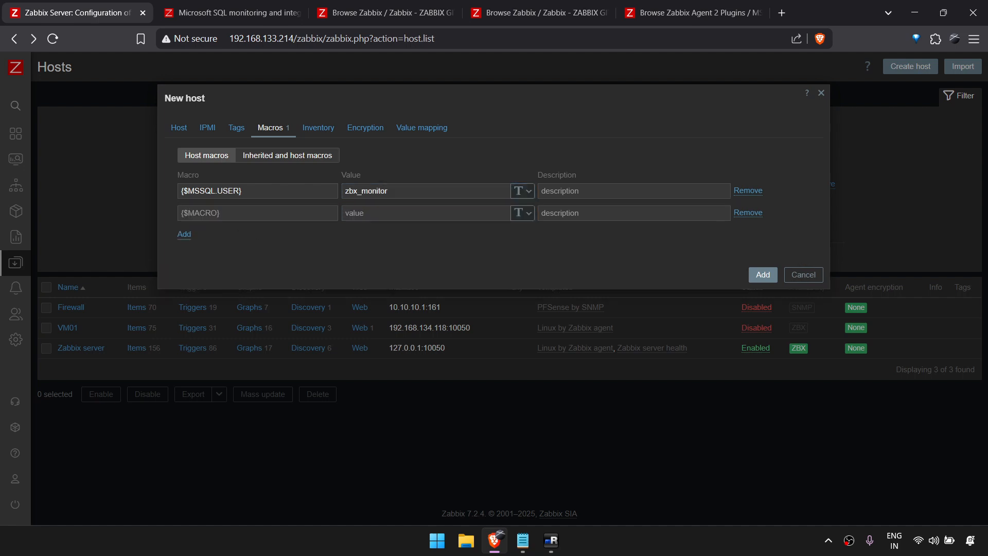
{"action": "key", "text": "alt+Tab"}
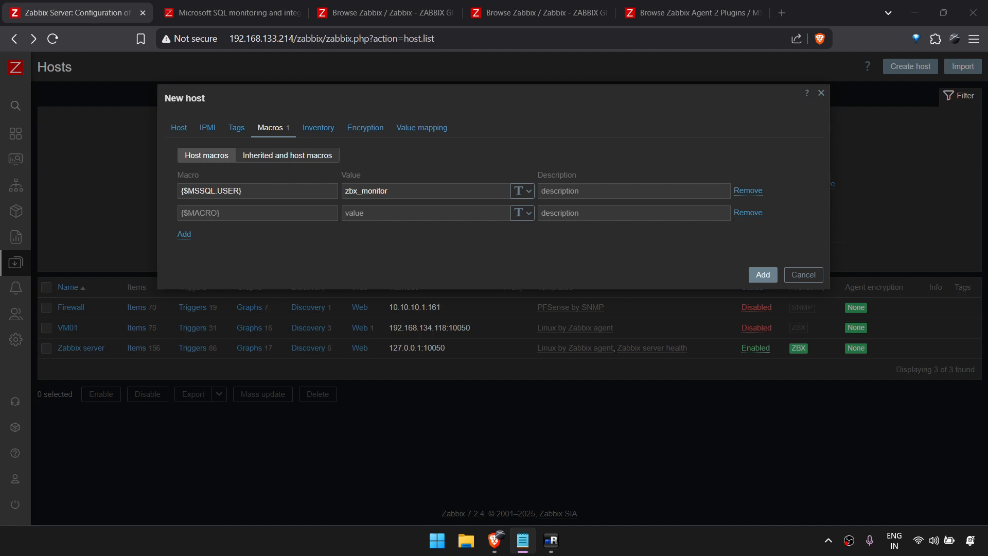
{"action": "key", "text": "alt+Tab"}
{"action": "left_click", "coordinate": [267, 209]}
{"action": "key", "text": "ctrl+v"}
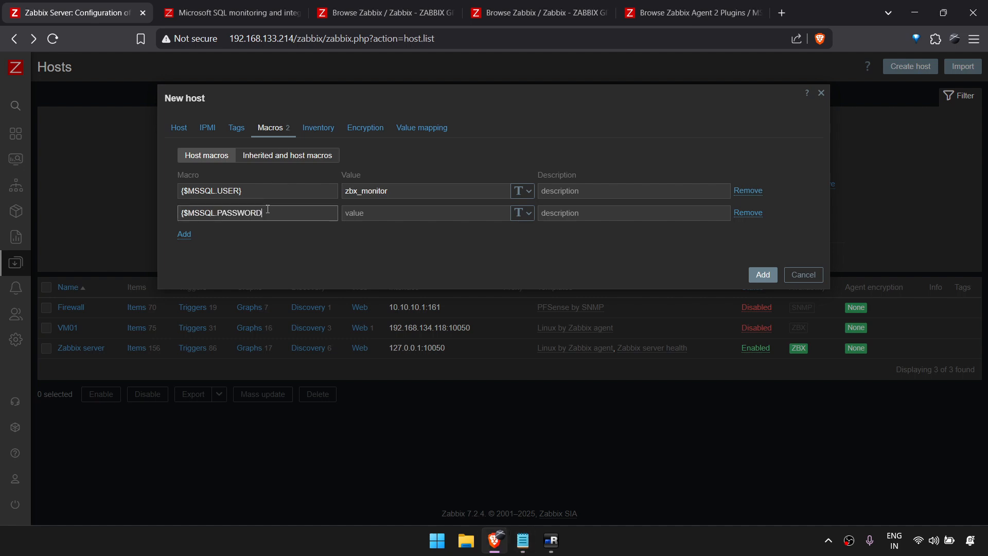
{"action": "type", "text": "}"}
{"action": "key", "text": "Tab"}
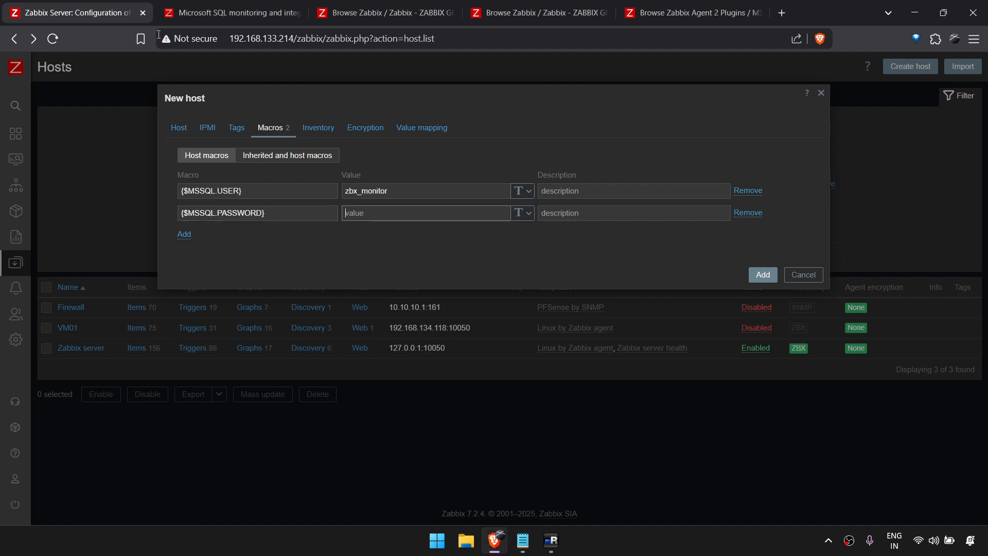
{"action": "key", "text": "alt+Tab"}
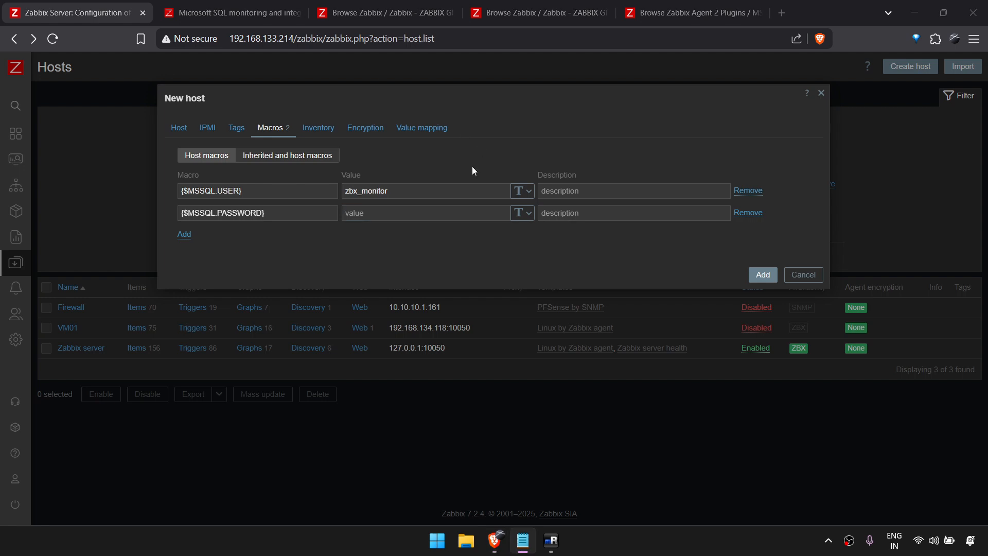
{"action": "key", "text": "alt+Tab"}
{"action": "key", "text": "ctrl+v"}
{"action": "left_click", "coordinate": [529, 213]}
{"action": "left_click", "coordinate": [537, 249]}
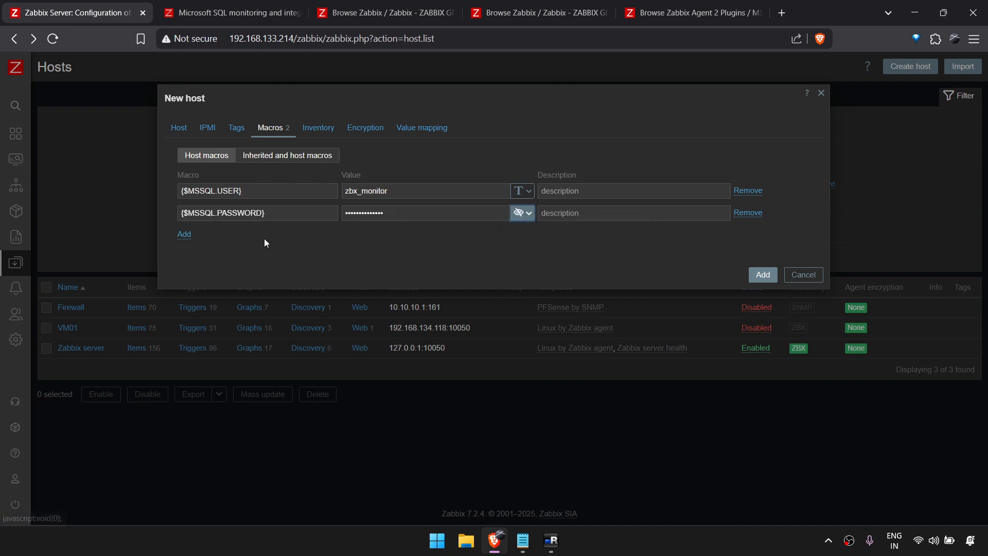
Step: Add the host macro {$MSSQL.URI} with the value sqlserver://localhost:1433
{"action": "left_click", "coordinate": [184, 235]}
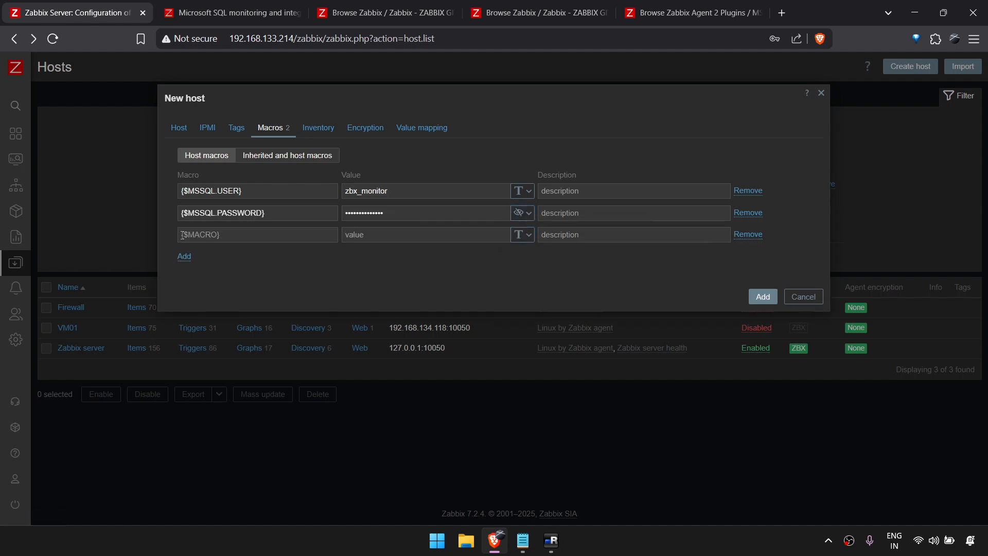
{"action": "left_click", "coordinate": [218, 236]}
{"action": "key", "text": "alt+Tab"}
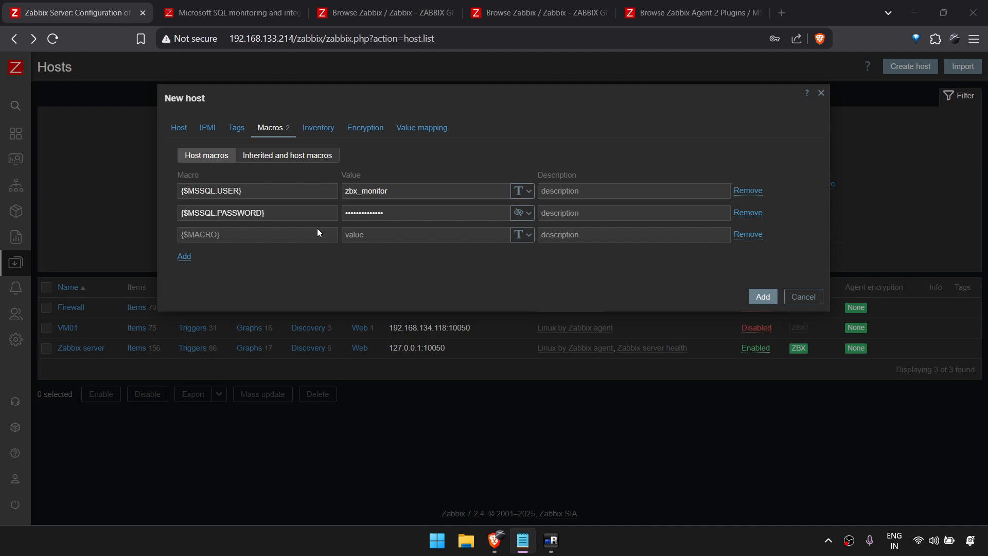
{"action": "key", "text": "alt+Tab"}
{"action": "type", "text": "{$MSSQL.URI}"}
{"action": "key", "text": "Tab"}
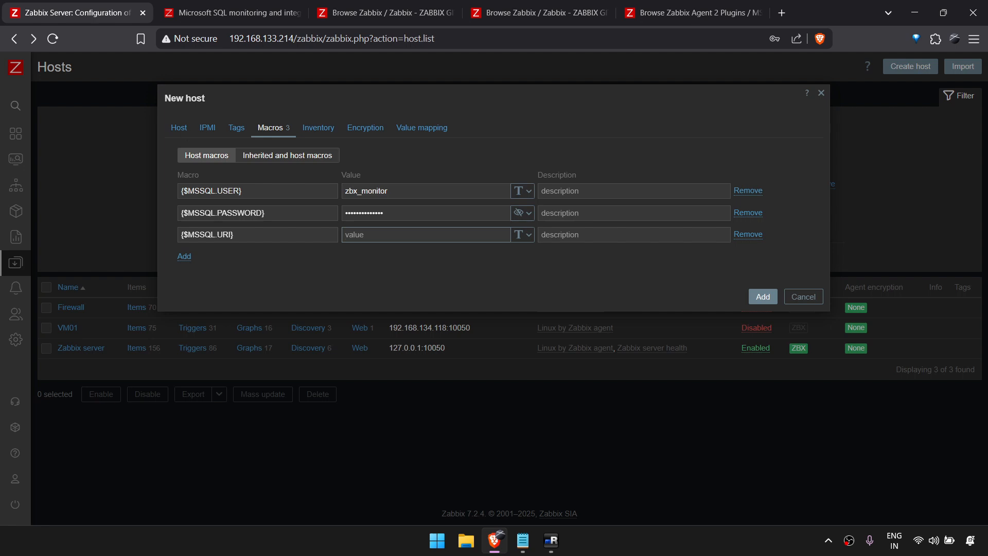
{"action": "key", "text": "alt+Tab"}
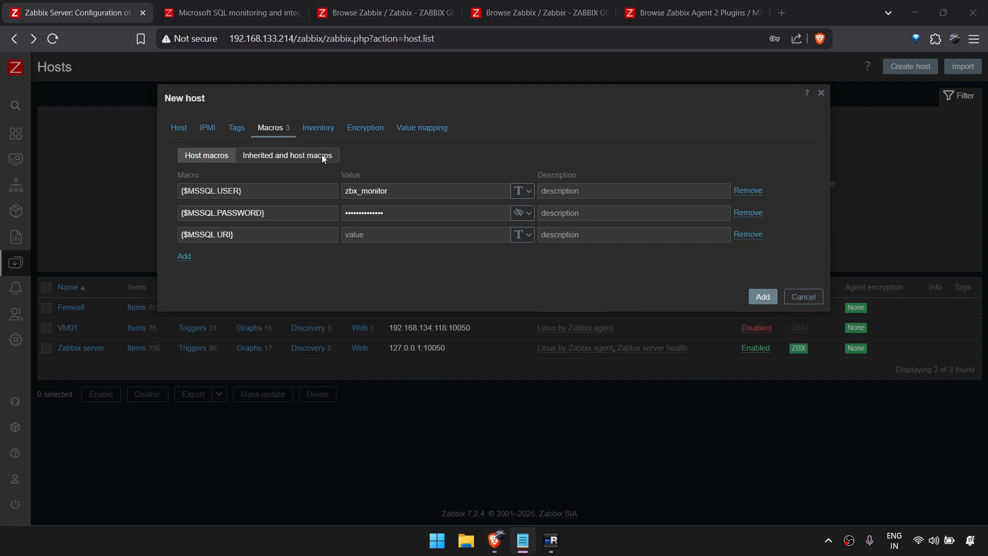
{"action": "left_click", "coordinate": [427, 234]}
{"action": "type", "text": "sqlserver://localhost:1433"}
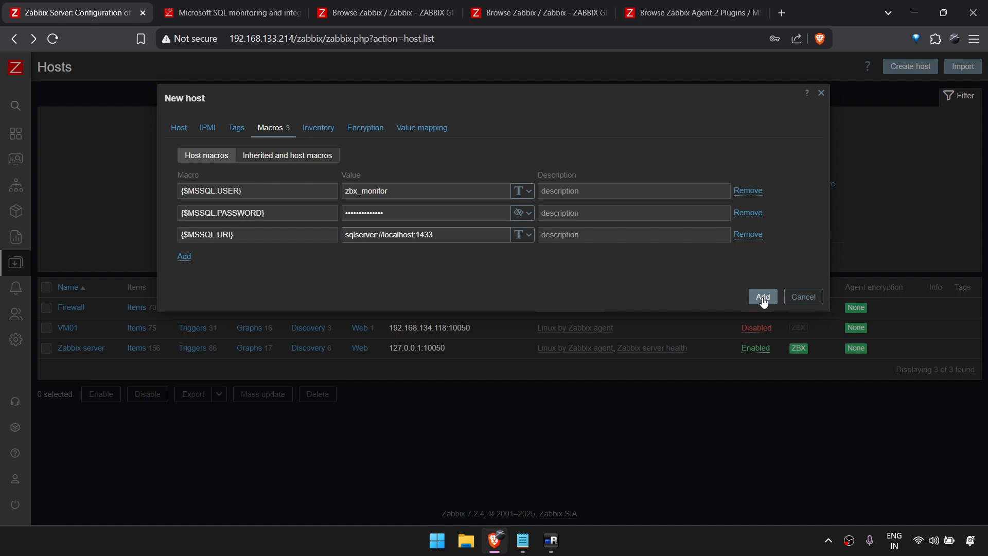
Step: Save the new host VM02 and check its agent interface availability in the refreshed host list
{"action": "left_click", "coordinate": [179, 129]}
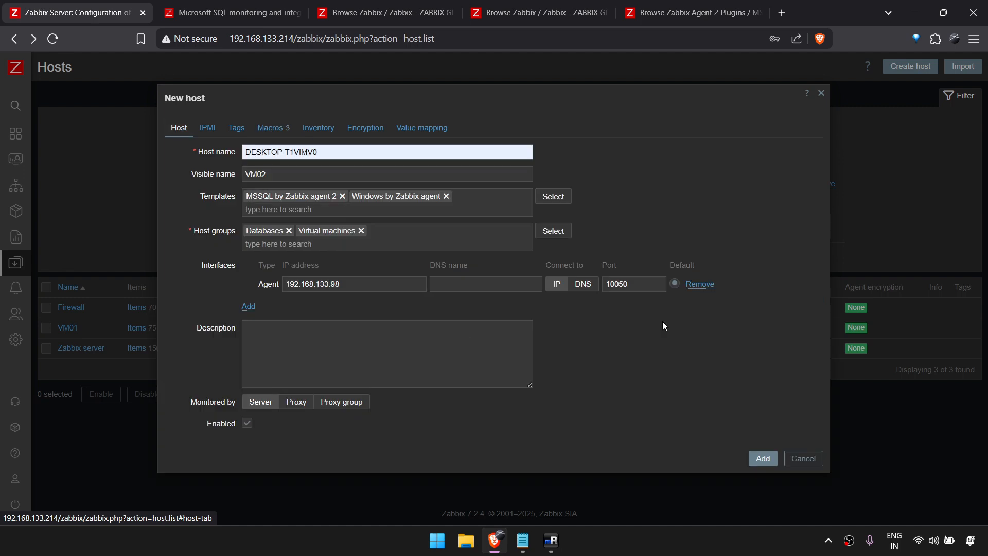
{"action": "left_click", "coordinate": [762, 460]}
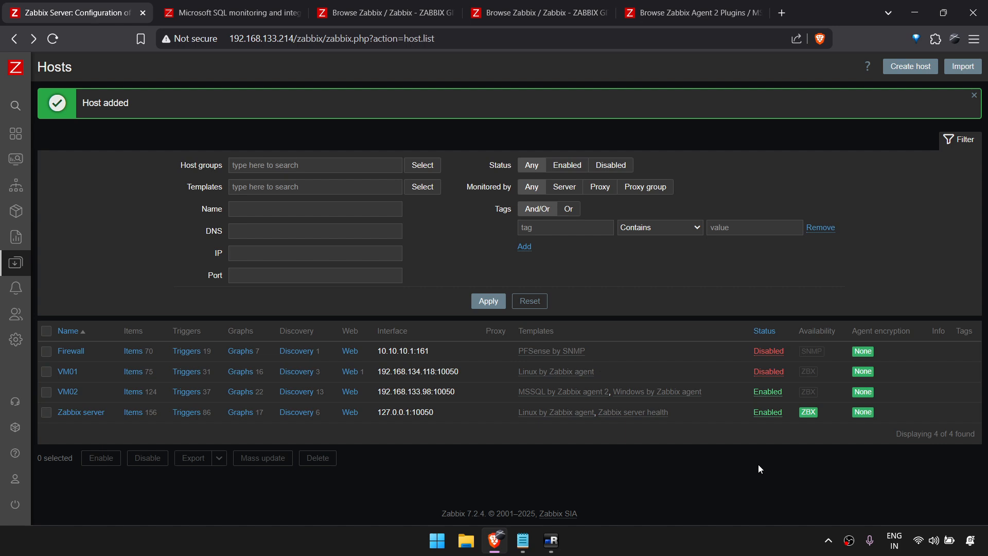
{"action": "key", "text": "alt+Tab"}
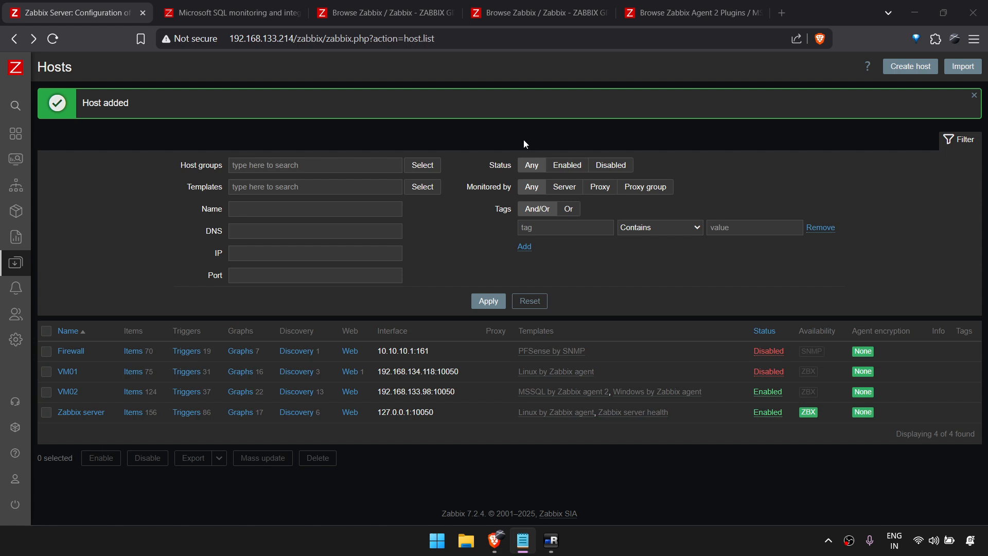
{"action": "left_click", "coordinate": [53, 39]}
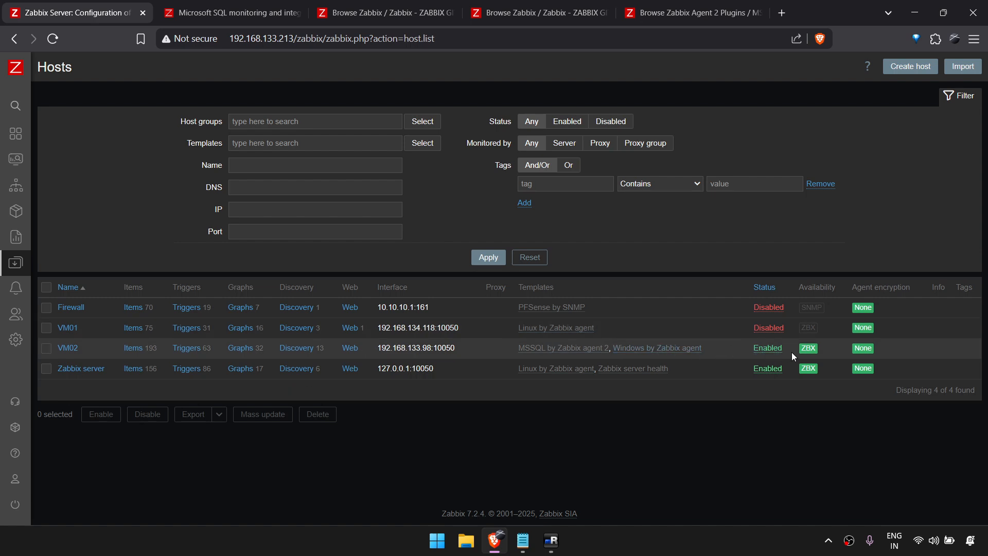
{"action": "mouse_move", "coordinate": [812, 354]}
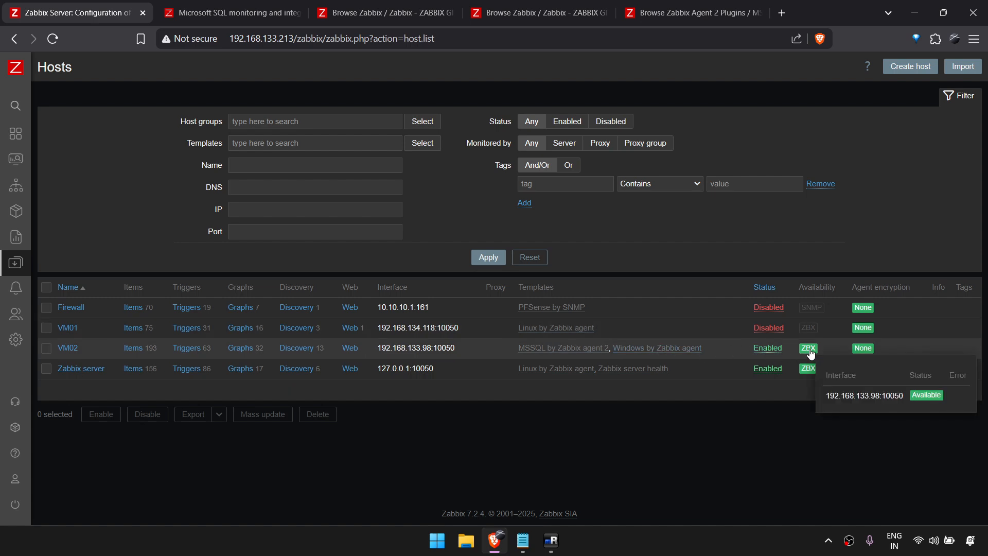
Step: Open the items of VM02 and examine the error details of the Average latch wait time item
{"action": "left_click", "coordinate": [130, 353]}
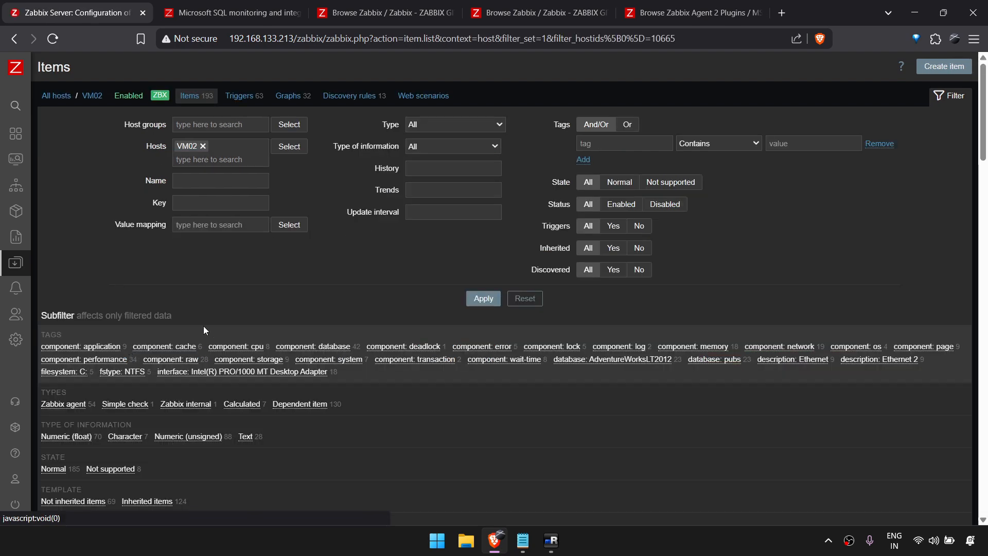
{"action": "scroll", "coordinate": [321, 360], "scroll_direction": "down", "scroll_amount": 4}
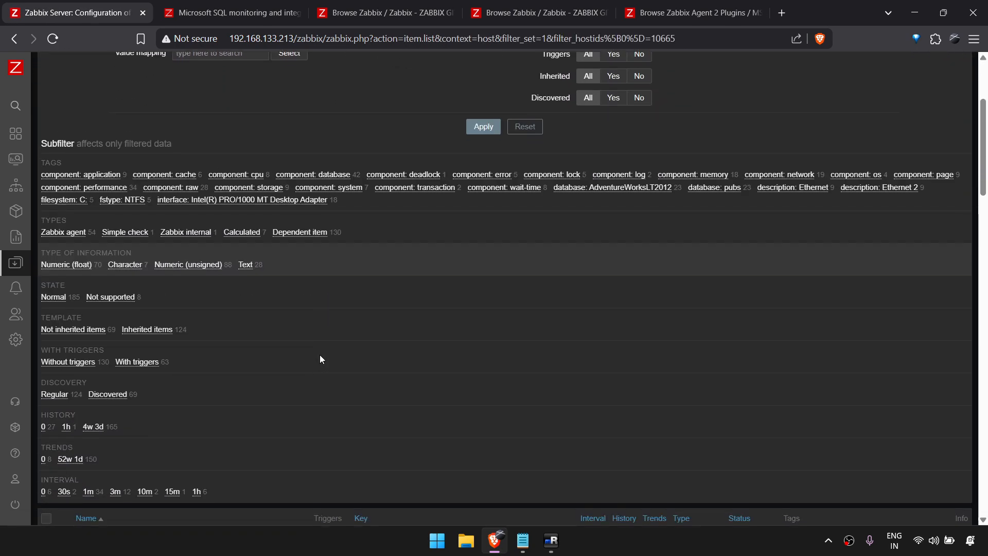
{"action": "scroll", "coordinate": [321, 359], "scroll_direction": "down", "scroll_amount": 6}
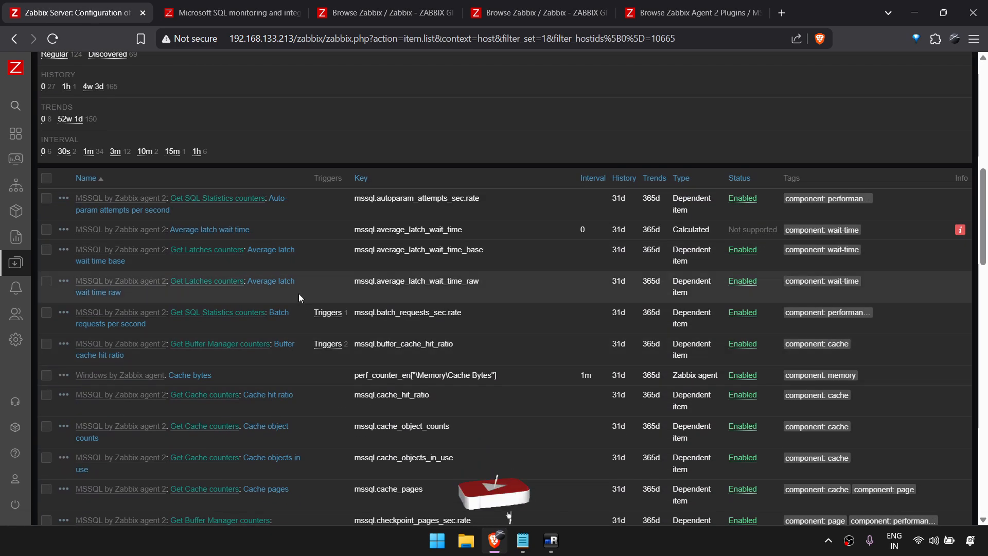
{"action": "scroll", "coordinate": [437, 273], "scroll_direction": "down", "scroll_amount": 1}
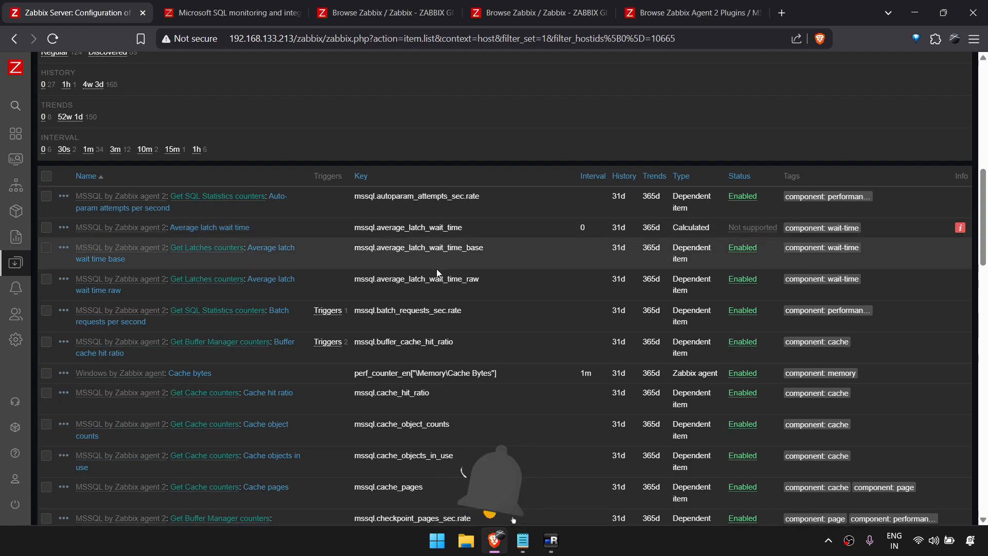
{"action": "mouse_move", "coordinate": [959, 233]}
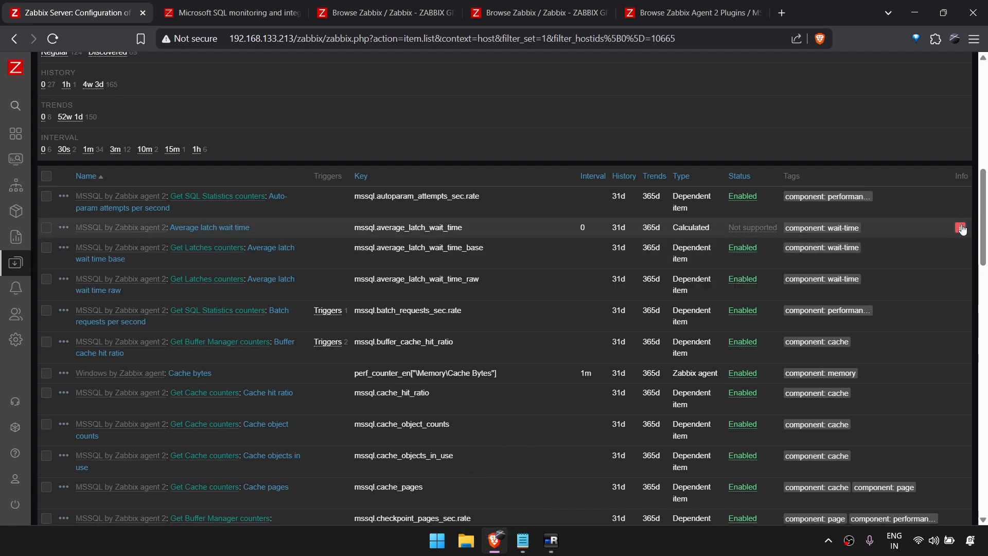
{"action": "right_click", "coordinate": [963, 228]}
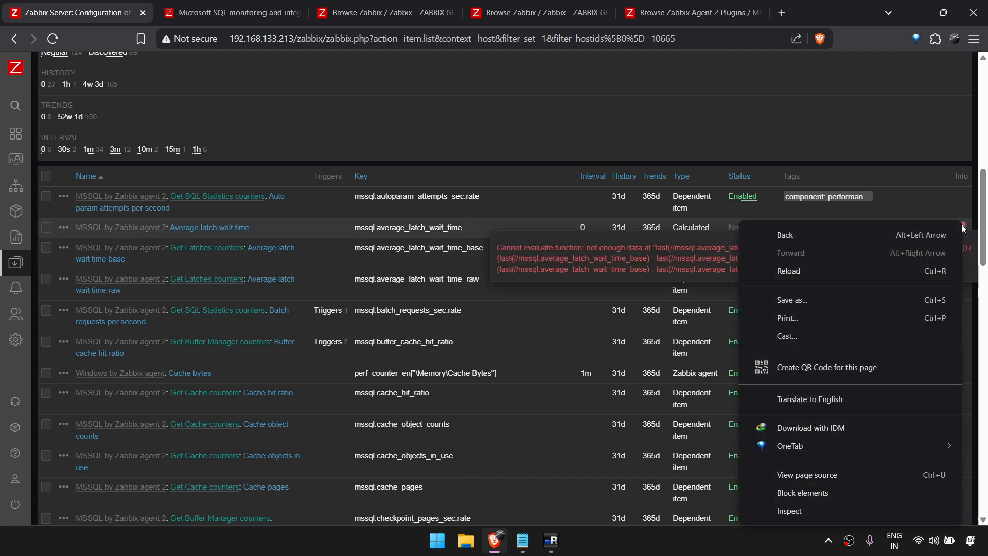
{"action": "left_click", "coordinate": [682, 257]}
{"action": "mouse_move", "coordinate": [958, 233]}
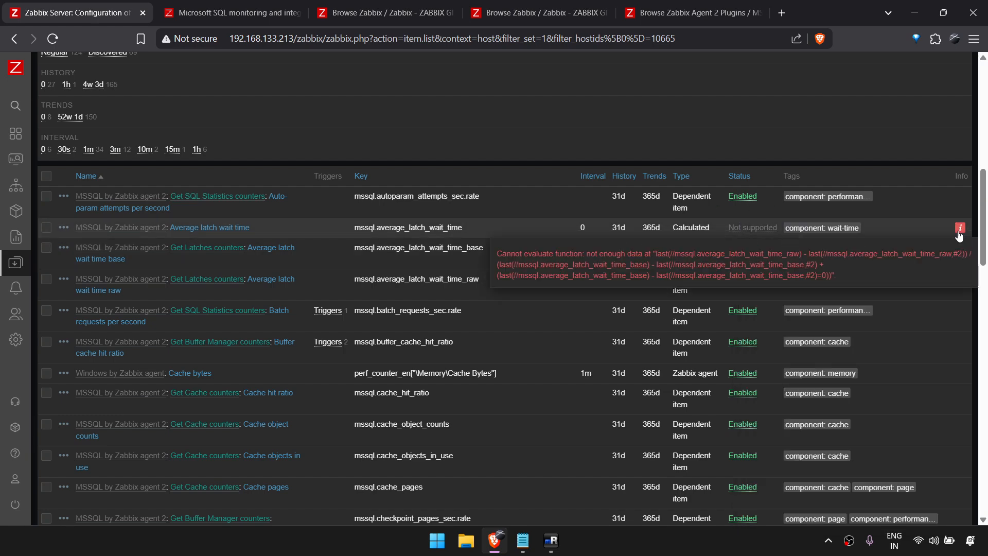
{"action": "scroll", "coordinate": [498, 335], "scroll_direction": "down", "scroll_amount": 2}
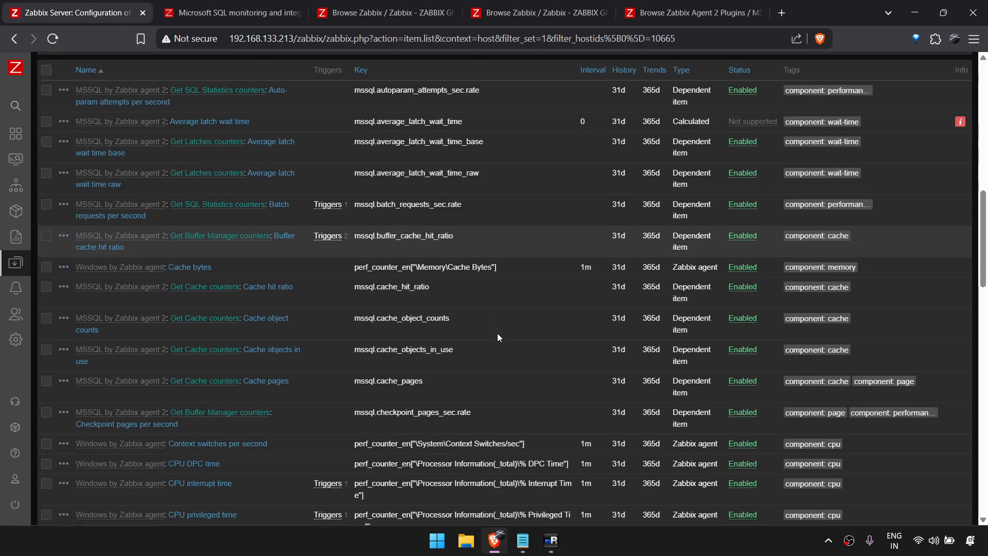
Step: Sort VM02's items by name in descending order and review the status of its MSSQL and Windows items
{"action": "scroll", "coordinate": [181, 291], "scroll_direction": "up", "scroll_amount": 2}
{"action": "scroll", "coordinate": [169, 303], "scroll_direction": "up", "scroll_amount": 5}
{"action": "scroll", "coordinate": [173, 360], "scroll_direction": "down", "scroll_amount": 1}
{"action": "left_click", "coordinate": [89, 388]}
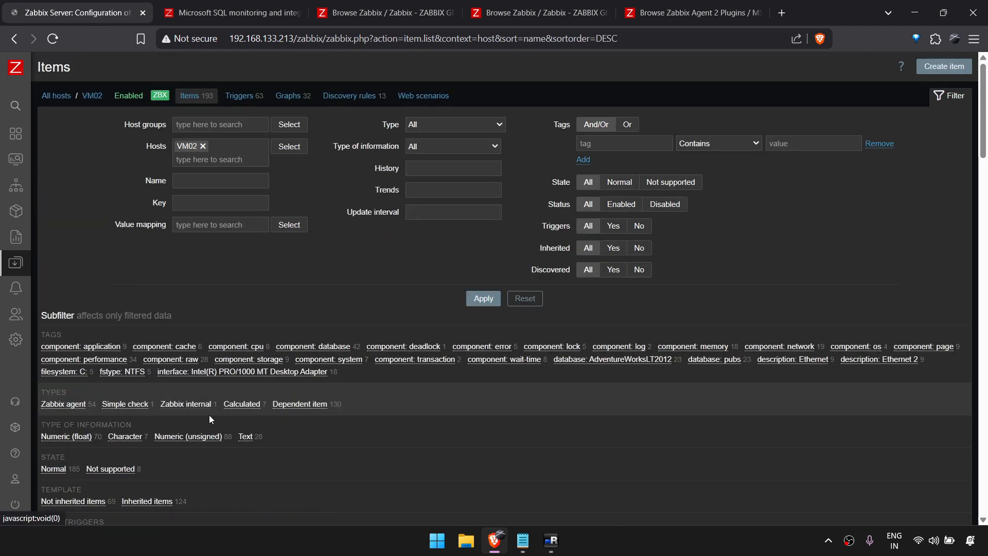
{"action": "scroll", "coordinate": [301, 449], "scroll_direction": "down", "scroll_amount": 10}
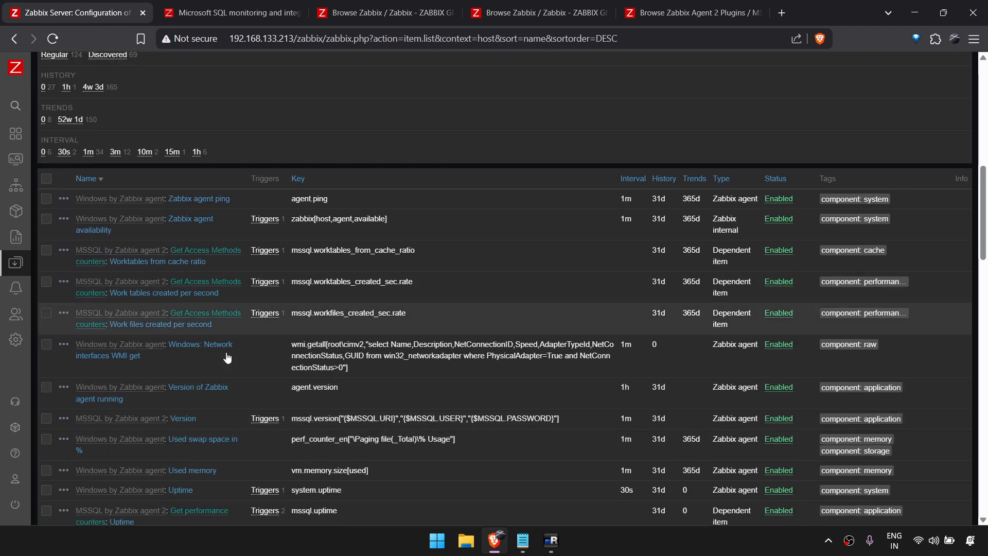
{"action": "scroll", "coordinate": [230, 338], "scroll_direction": "down", "scroll_amount": 2}
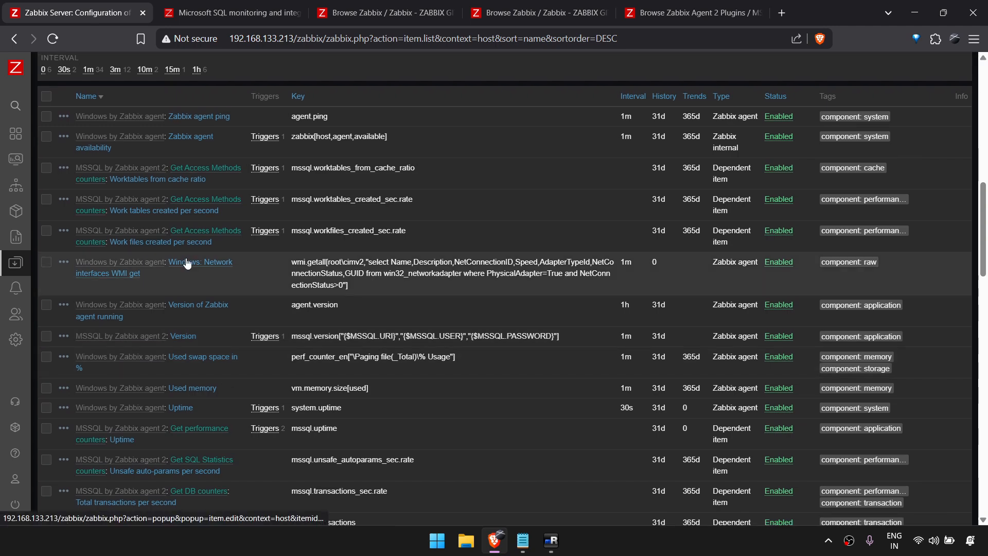
{"action": "scroll", "coordinate": [186, 263], "scroll_direction": "down", "scroll_amount": 3}
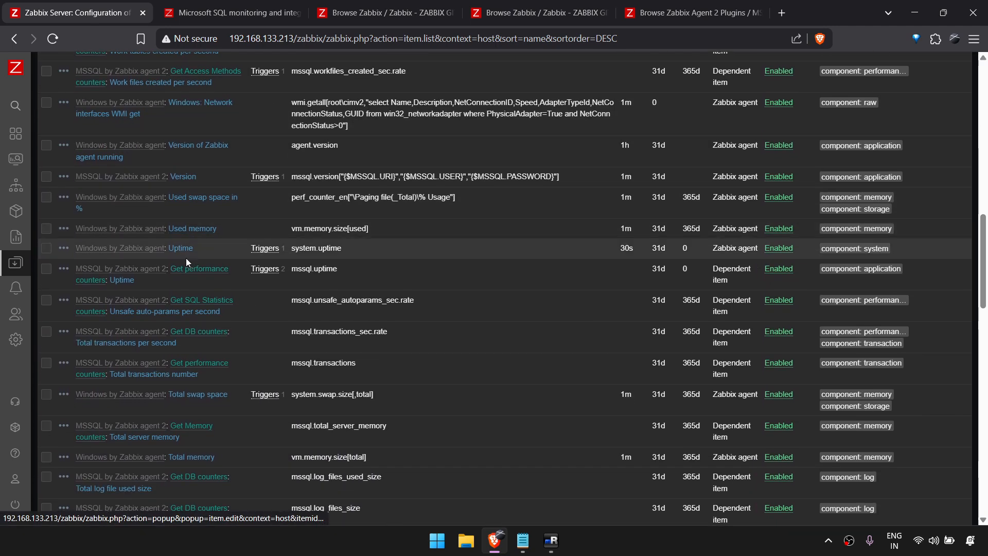
{"action": "scroll", "coordinate": [268, 270], "scroll_direction": "down", "scroll_amount": 3}
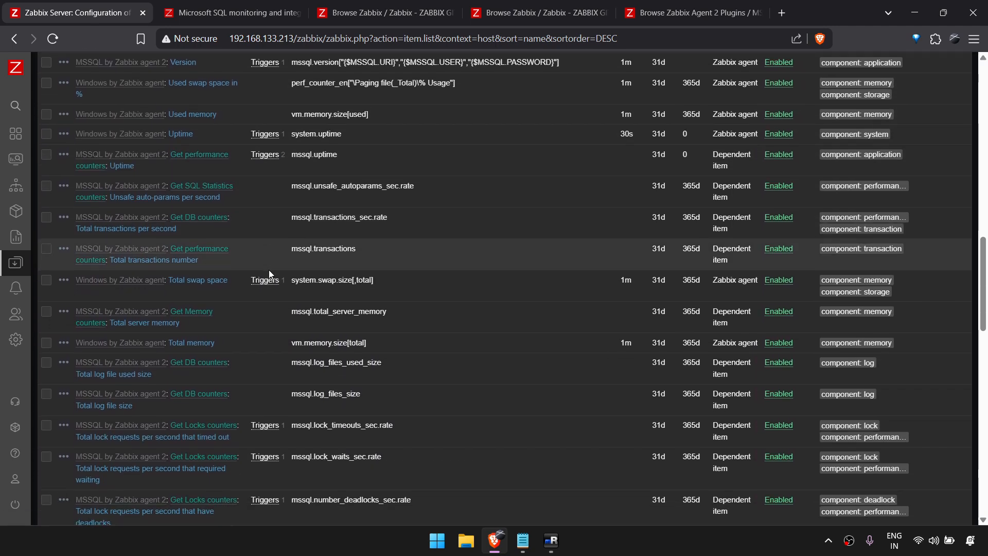
{"action": "scroll", "coordinate": [269, 270], "scroll_direction": "down", "scroll_amount": 3}
{"action": "scroll", "coordinate": [268, 270], "scroll_direction": "down", "scroll_amount": 3}
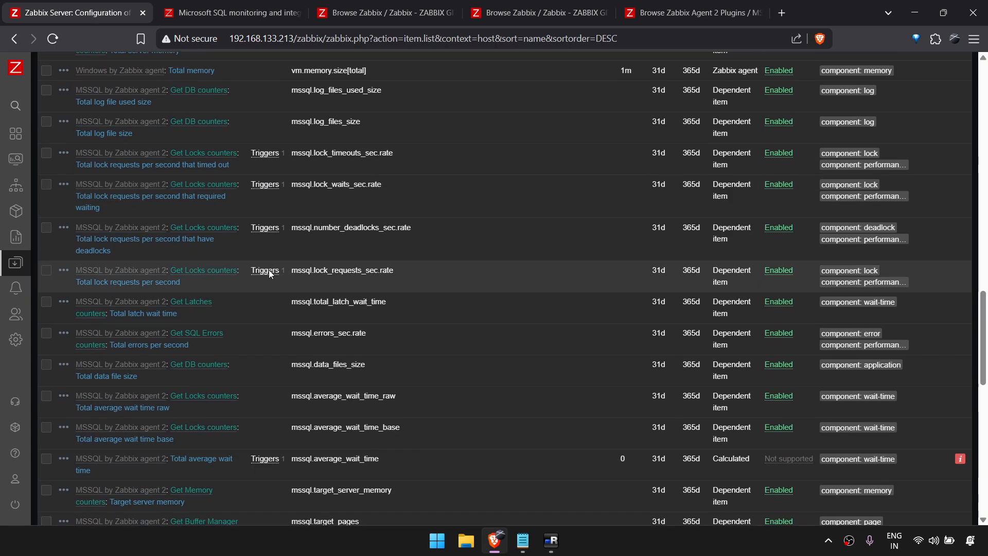
Step: Search VM02's item list for "versio" and open the Version item of the MSSQL by Zabbix agent 2 template
{"action": "scroll", "coordinate": [268, 274], "scroll_direction": "up", "scroll_amount": 1}
{"action": "key", "text": "ctrl+f"}
{"action": "type", "text": "v"}
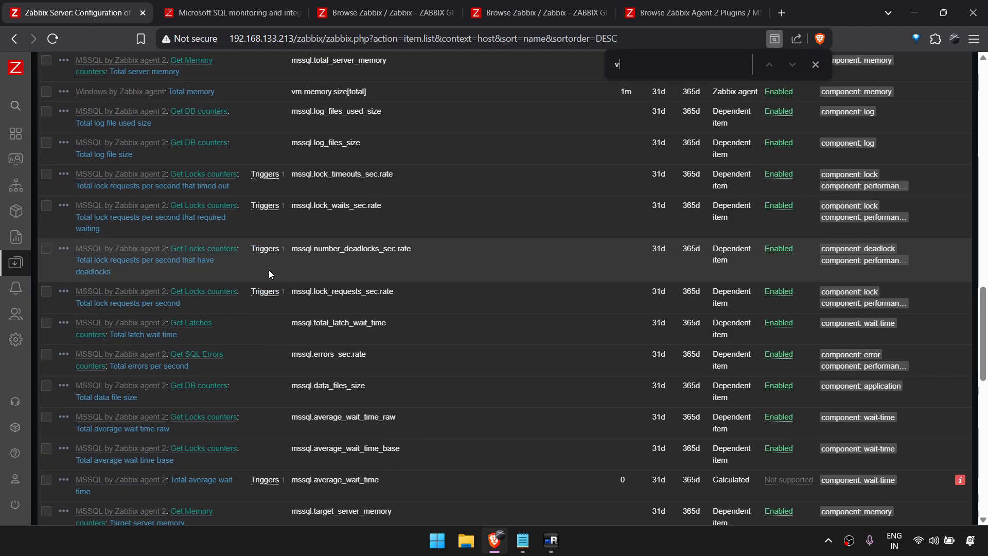
{"action": "type", "text": "ersio"}
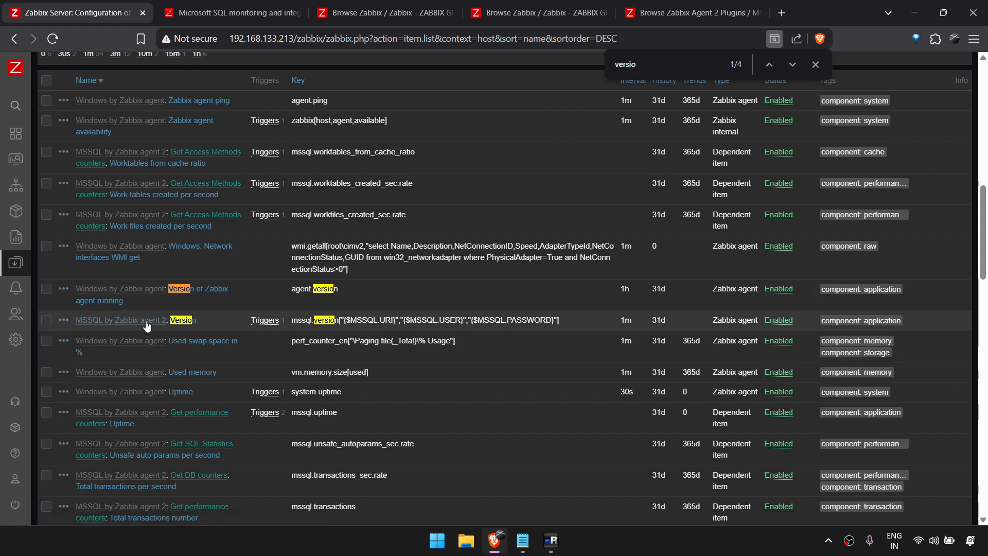
{"action": "left_click", "coordinate": [180, 320]}
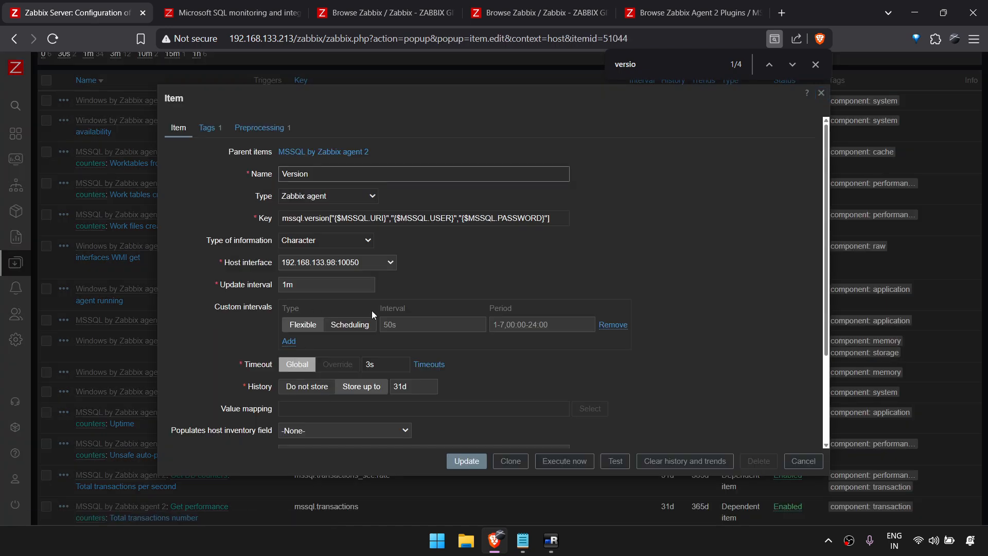
Step: View the latest data of the MSSQL Version item, close the item without changes and end the page search
{"action": "scroll", "coordinate": [424, 344], "scroll_direction": "down", "scroll_amount": 3}
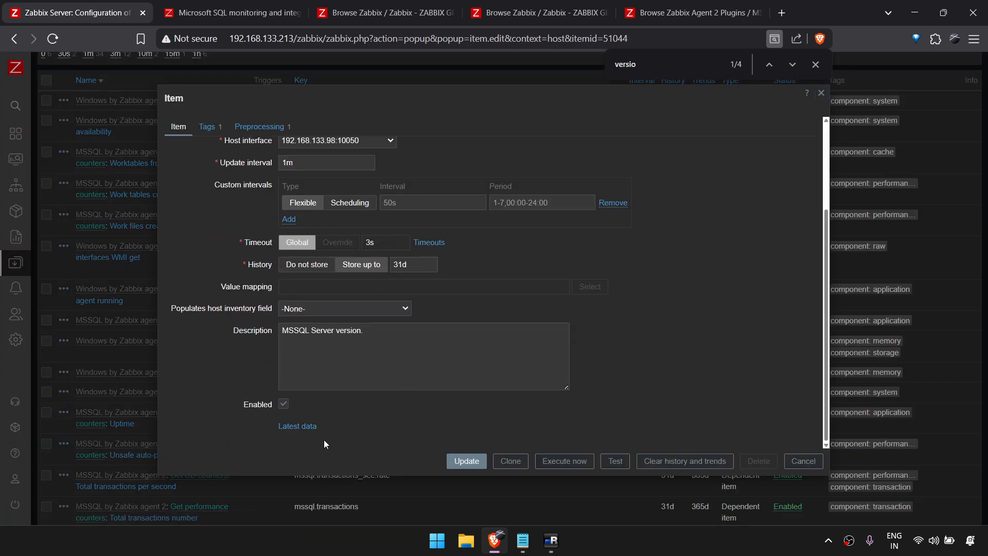
{"action": "left_click", "coordinate": [293, 427]}
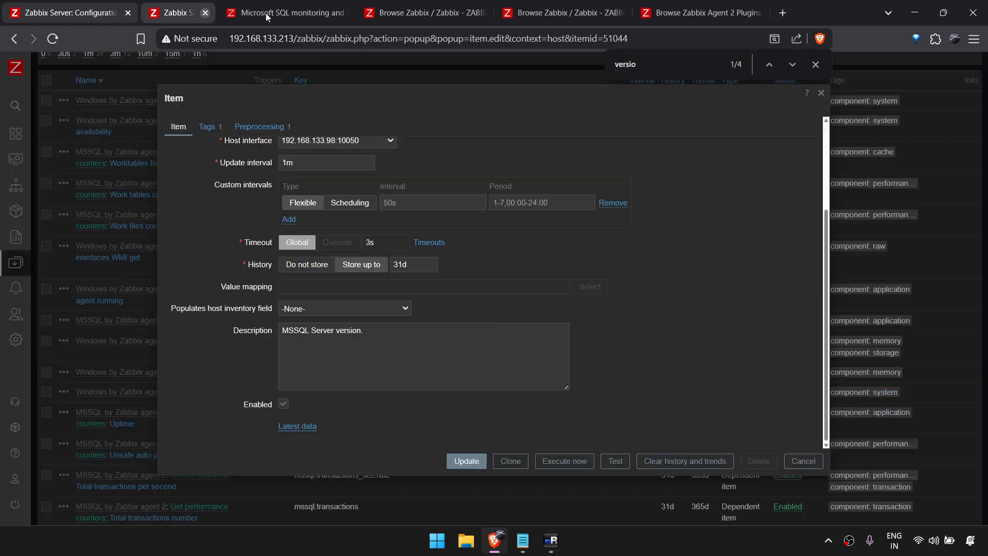
{"action": "left_click", "coordinate": [266, 13]}
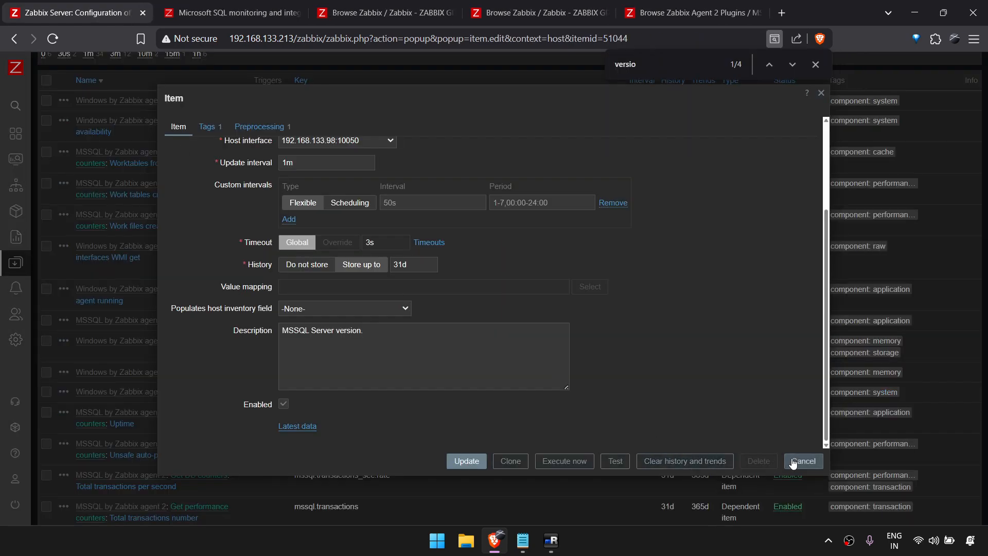
{"action": "left_click", "coordinate": [799, 460]}
{"action": "scroll", "coordinate": [658, 353], "scroll_direction": "up", "scroll_amount": 3}
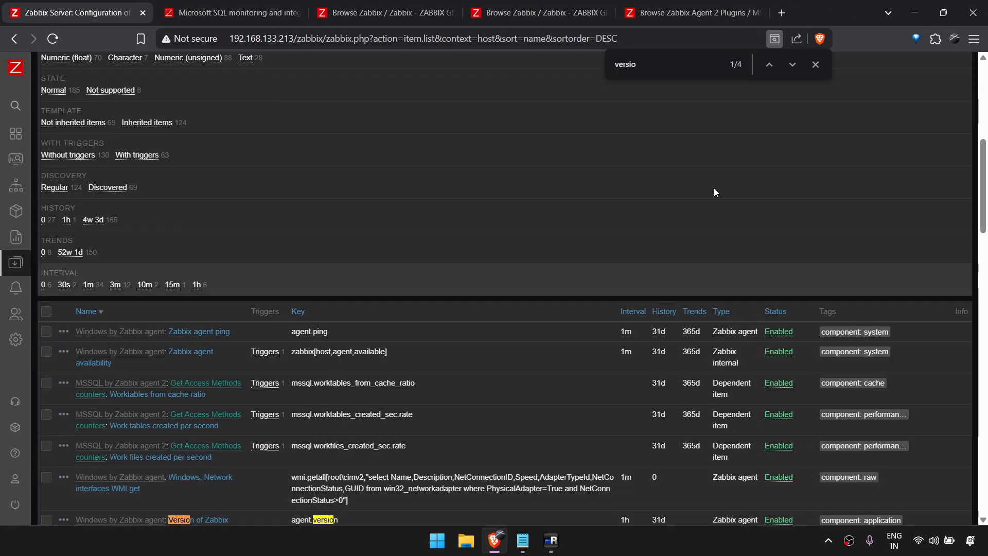
{"action": "left_click", "coordinate": [815, 63]}
Step: Review the status of VM02's items and examine the error details of the Total average wait time item
{"action": "scroll", "coordinate": [798, 394], "scroll_direction": "down", "scroll_amount": 3}
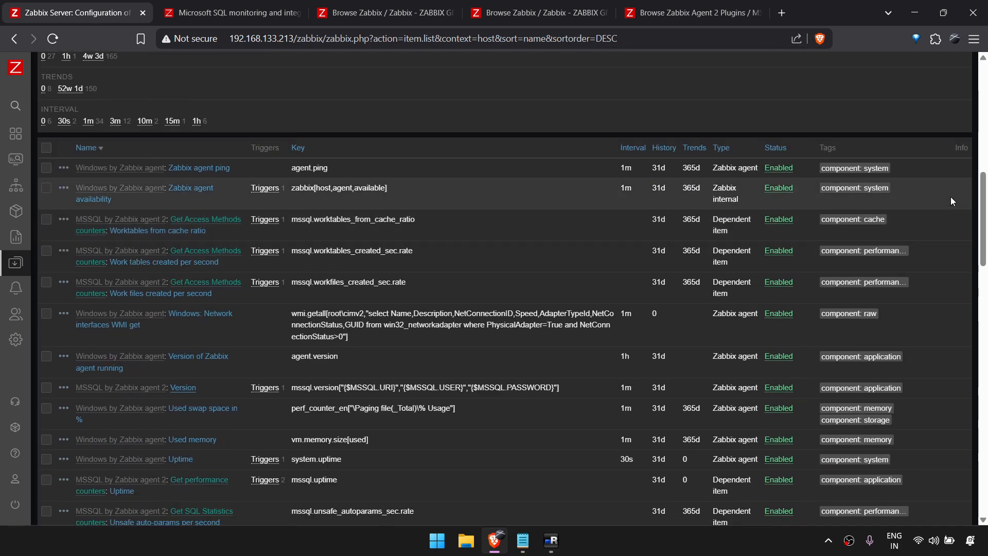
{"action": "scroll", "coordinate": [953, 279], "scroll_direction": "up", "scroll_amount": 6}
{"action": "scroll", "coordinate": [953, 279], "scroll_direction": "down", "scroll_amount": 12}
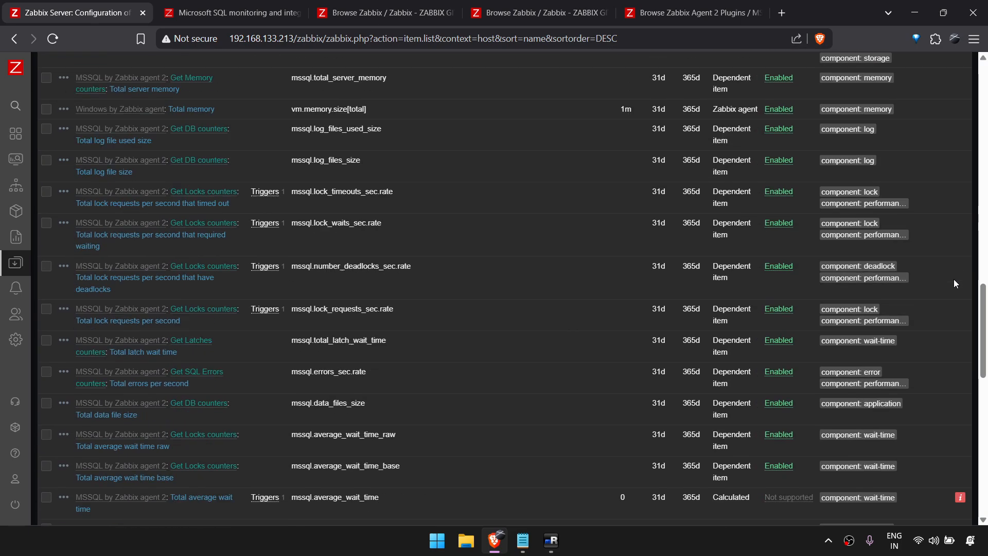
{"action": "scroll", "coordinate": [953, 279], "scroll_direction": "down", "scroll_amount": 10}
{"action": "scroll", "coordinate": [954, 279], "scroll_direction": "up", "scroll_amount": 4}
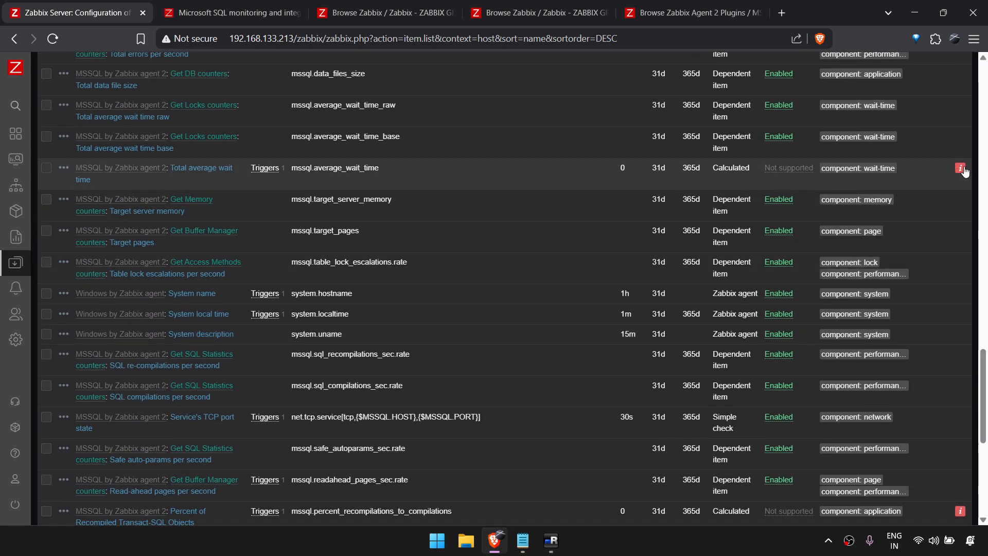
{"action": "mouse_move", "coordinate": [964, 172]}
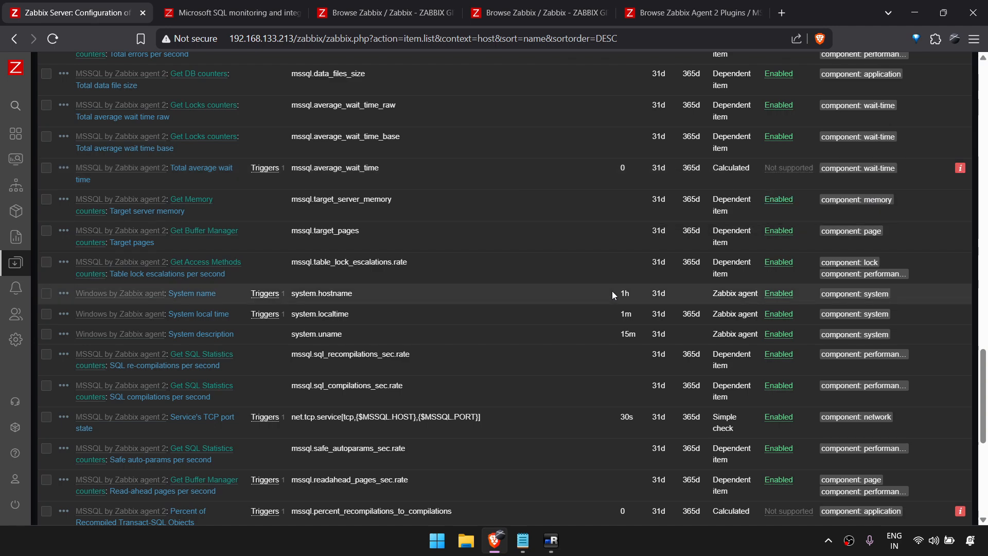
{"action": "scroll", "coordinate": [612, 292], "scroll_direction": "down", "scroll_amount": 4}
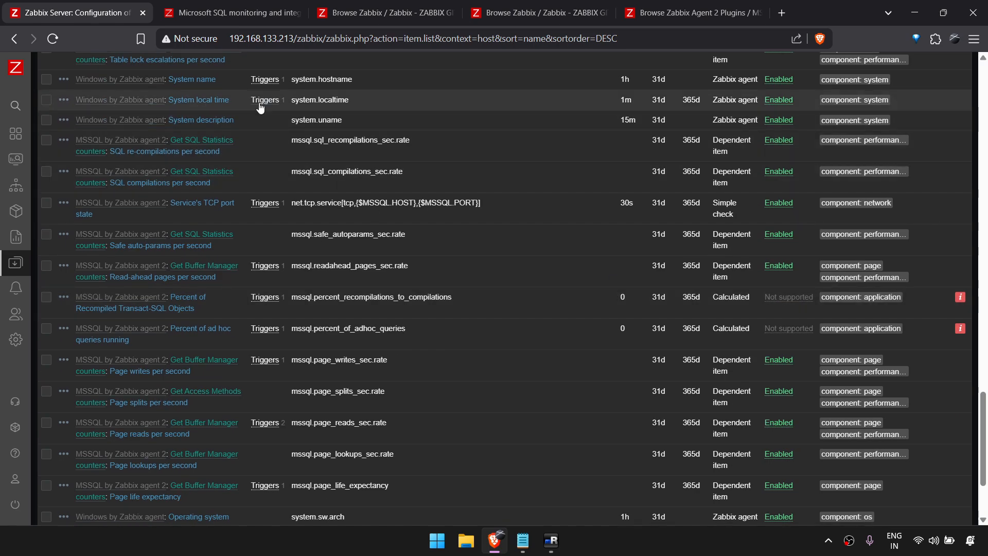
{"action": "scroll", "coordinate": [387, 306], "scroll_direction": "down", "scroll_amount": 1}
{"action": "scroll", "coordinate": [388, 307], "scroll_direction": "down", "scroll_amount": 3}
Step: Open VM02's discovery rules and review the status of the MSSQL and Windows rules
{"action": "scroll", "coordinate": [387, 307], "scroll_direction": "up", "scroll_amount": 15}
{"action": "scroll", "coordinate": [284, 328], "scroll_direction": "up", "scroll_amount": 3}
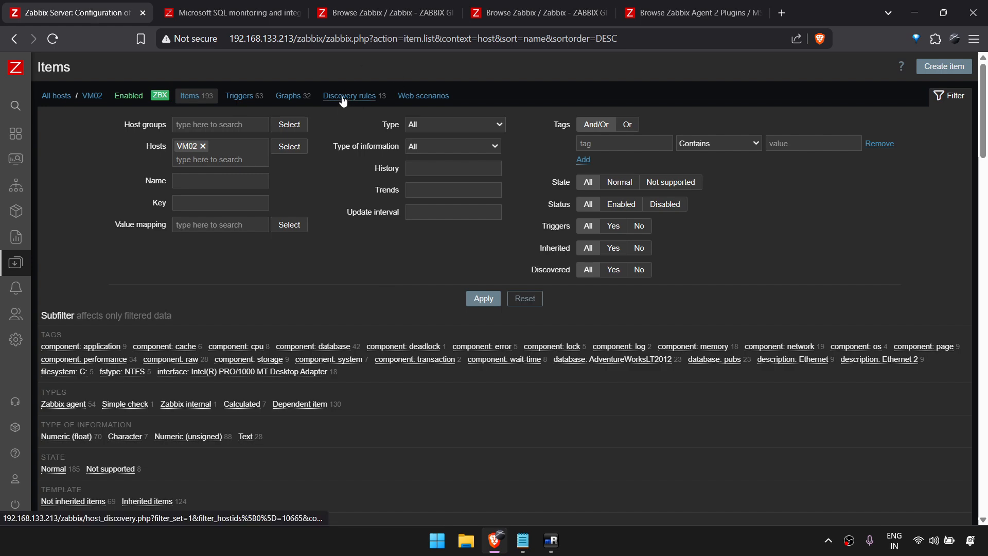
{"action": "scroll", "coordinate": [265, 450], "scroll_direction": "down", "scroll_amount": 1}
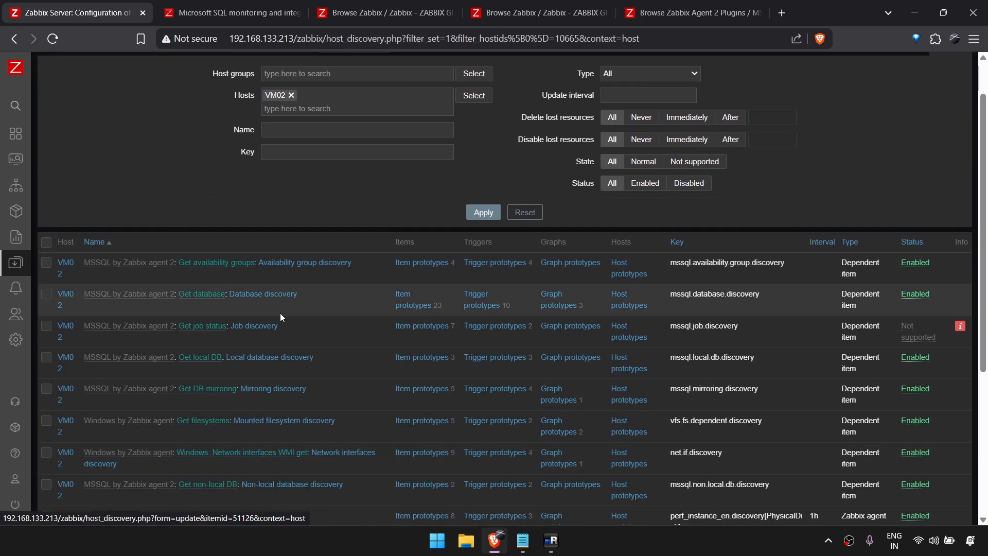
{"action": "scroll", "coordinate": [318, 295], "scroll_direction": "down", "scroll_amount": 1}
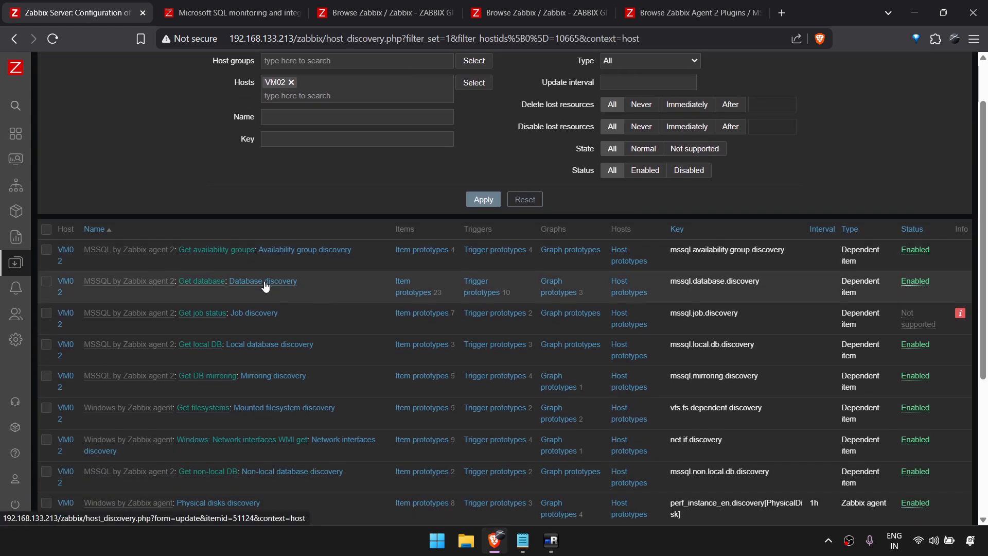
{"action": "scroll", "coordinate": [299, 313], "scroll_direction": "down", "scroll_amount": 1}
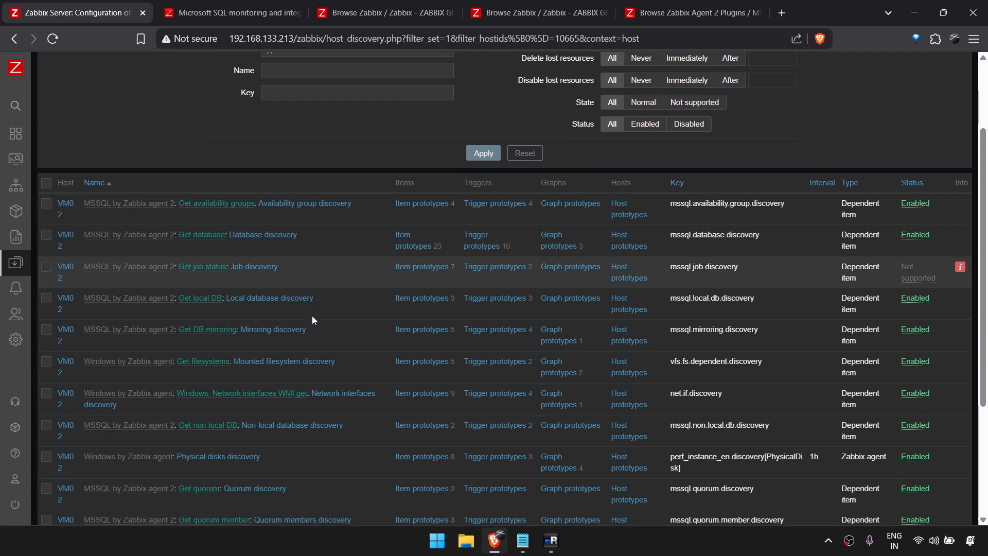
{"action": "scroll", "coordinate": [326, 300], "scroll_direction": "down", "scroll_amount": 2}
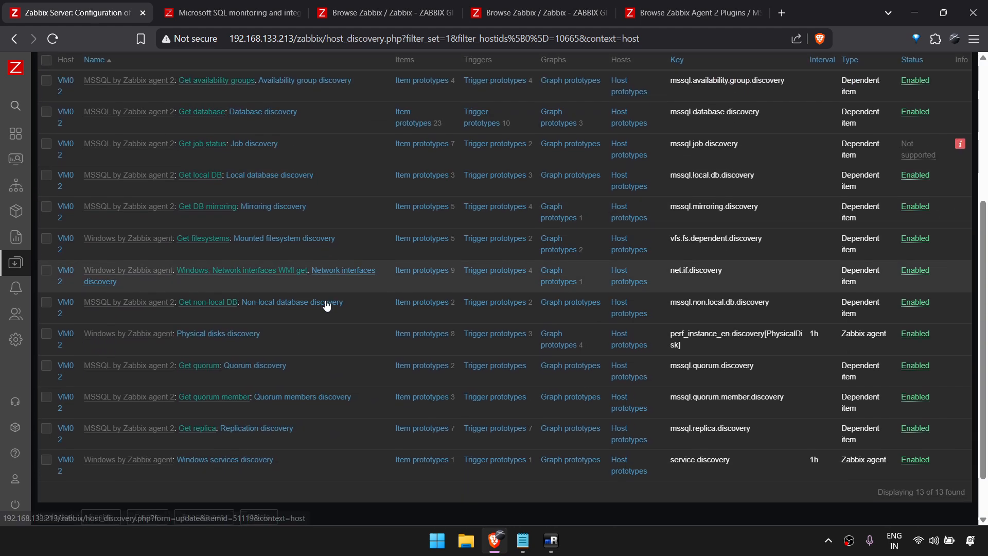
{"action": "scroll", "coordinate": [325, 304], "scroll_direction": "up", "scroll_amount": 5}
Step: Open VM02's graphs and look at those created by Database discovery
{"action": "left_click", "coordinate": [189, 97]}
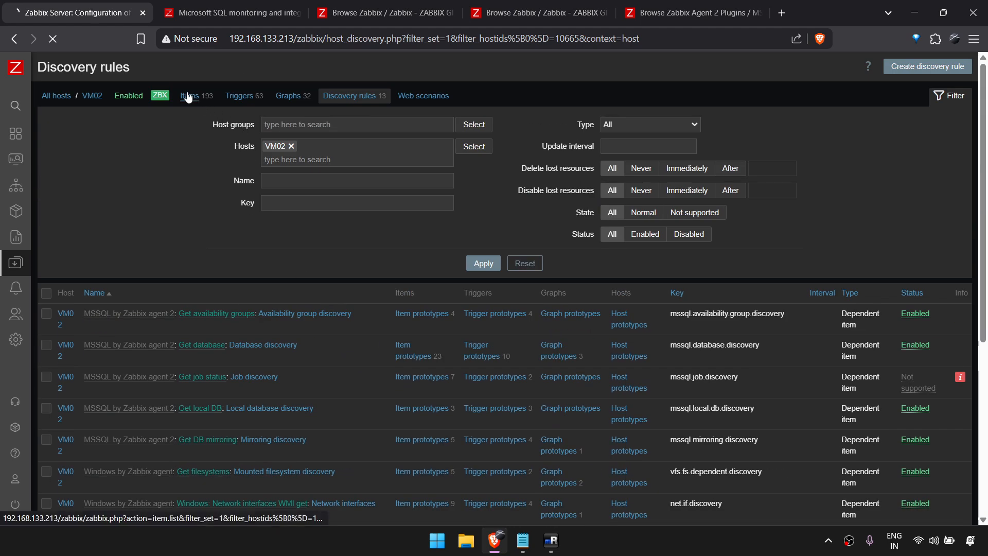
{"action": "left_click", "coordinate": [284, 99]}
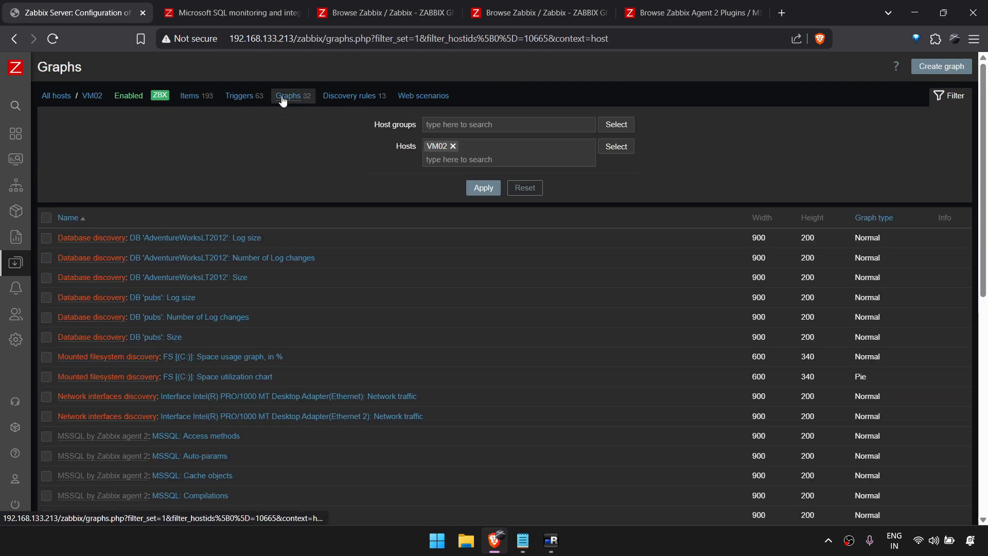
{"action": "scroll", "coordinate": [258, 329], "scroll_direction": "down", "scroll_amount": 1}
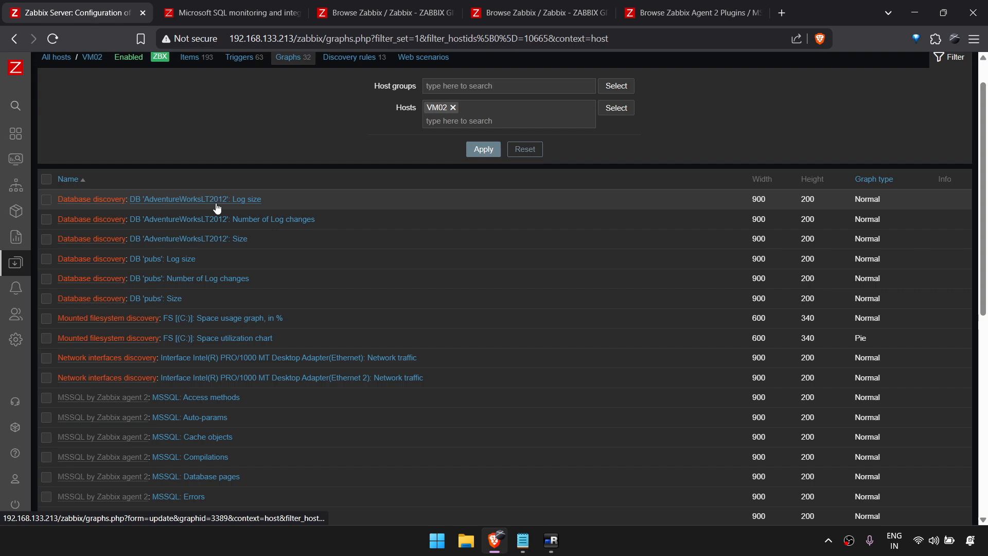
Step: Switch to the mRemoteNG session, check the pubs database in SQL Server Management Studio, and return to the Zabbix graphs
{"action": "left_click", "coordinate": [552, 540]}
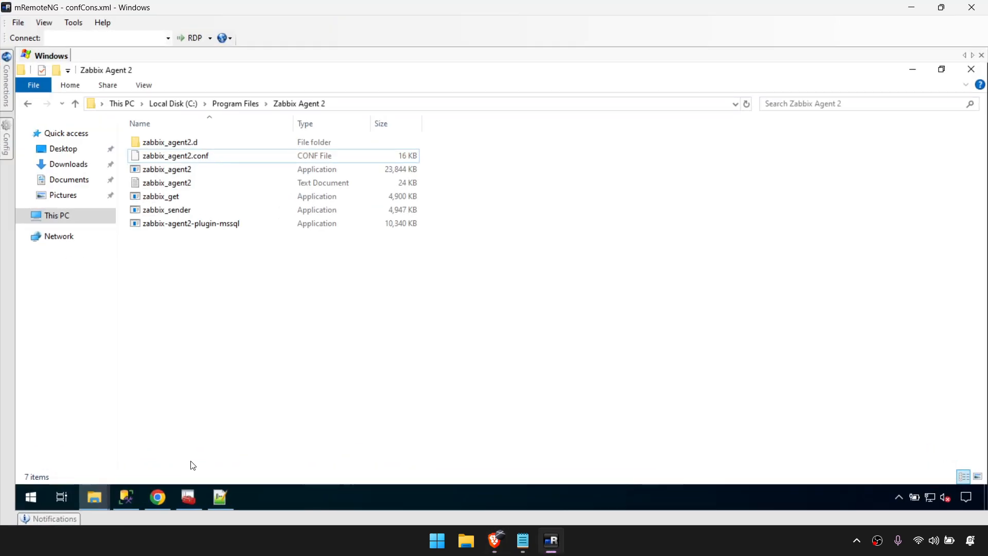
{"action": "left_click", "coordinate": [134, 492]}
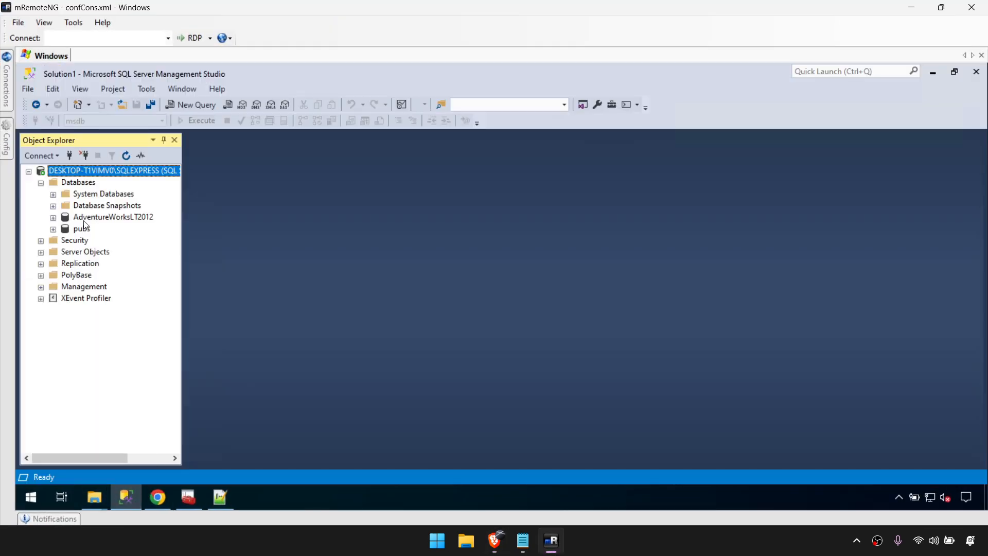
{"action": "left_click", "coordinate": [89, 231]}
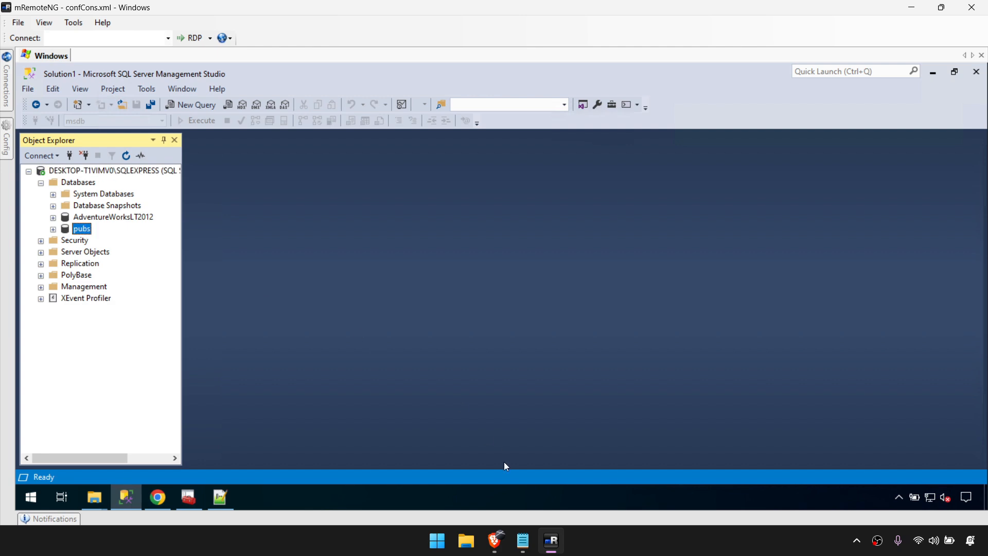
{"action": "left_click", "coordinate": [559, 544]}
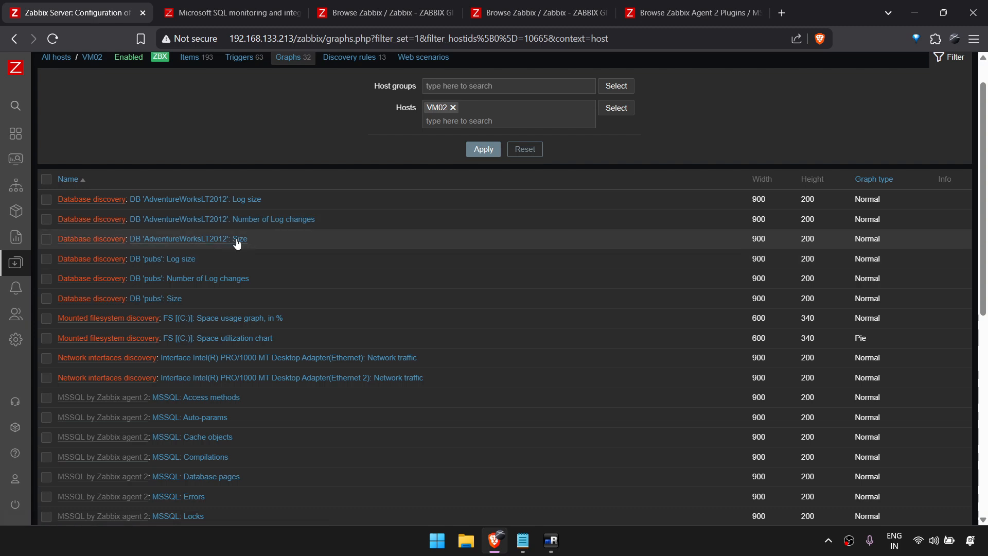
Step: Examine VM02's full graph list, covering the discovered database, filesystem, network, MSSQL and Windows graphs
{"action": "scroll", "coordinate": [247, 245], "scroll_direction": "down", "scroll_amount": 3}
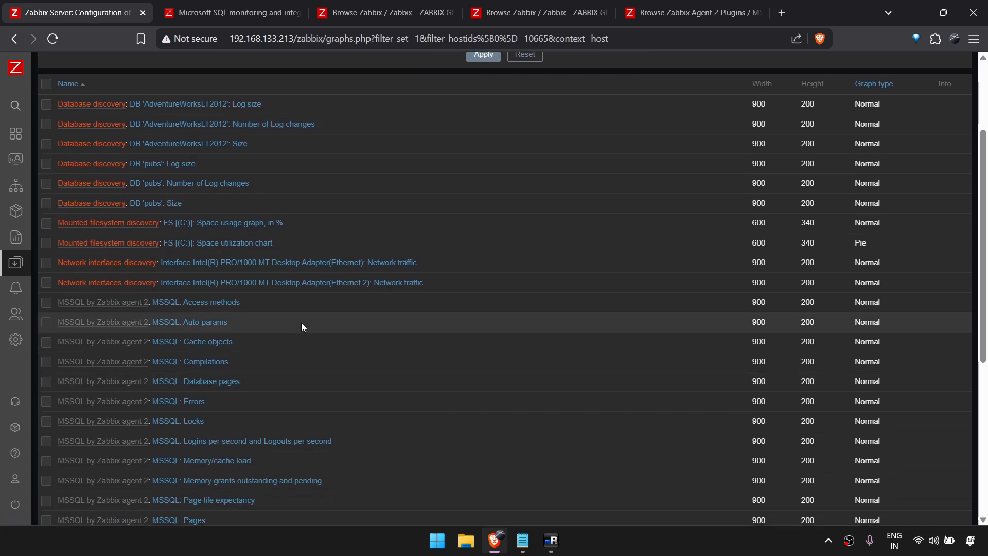
{"action": "scroll", "coordinate": [303, 327], "scroll_direction": "down", "scroll_amount": 3}
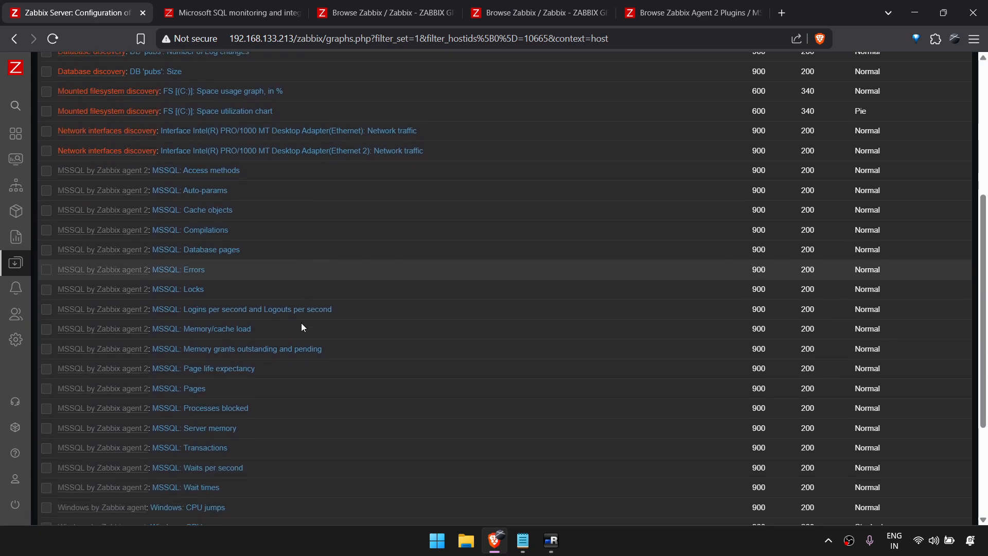
{"action": "scroll", "coordinate": [303, 328], "scroll_direction": "down", "scroll_amount": 1}
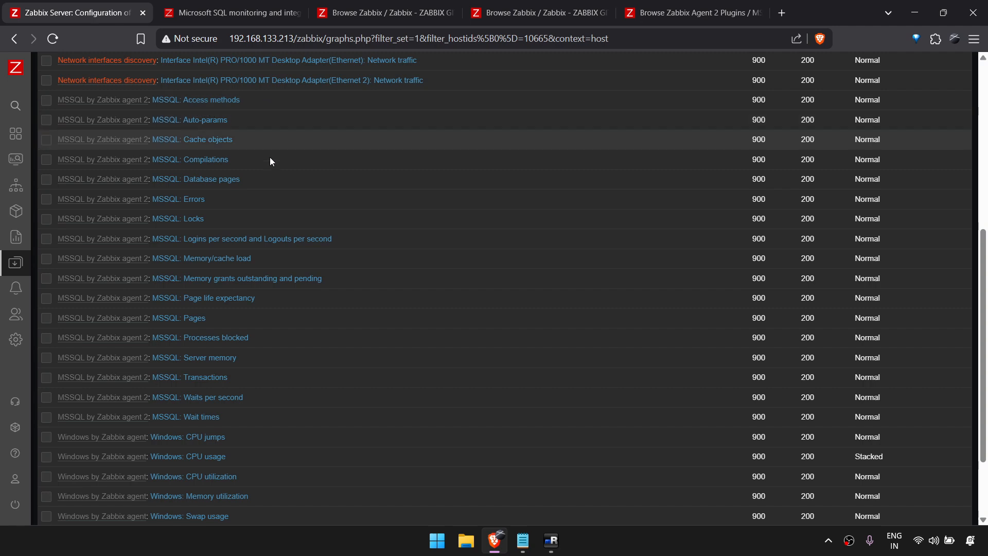
{"action": "scroll", "coordinate": [269, 167], "scroll_direction": "down", "scroll_amount": 2}
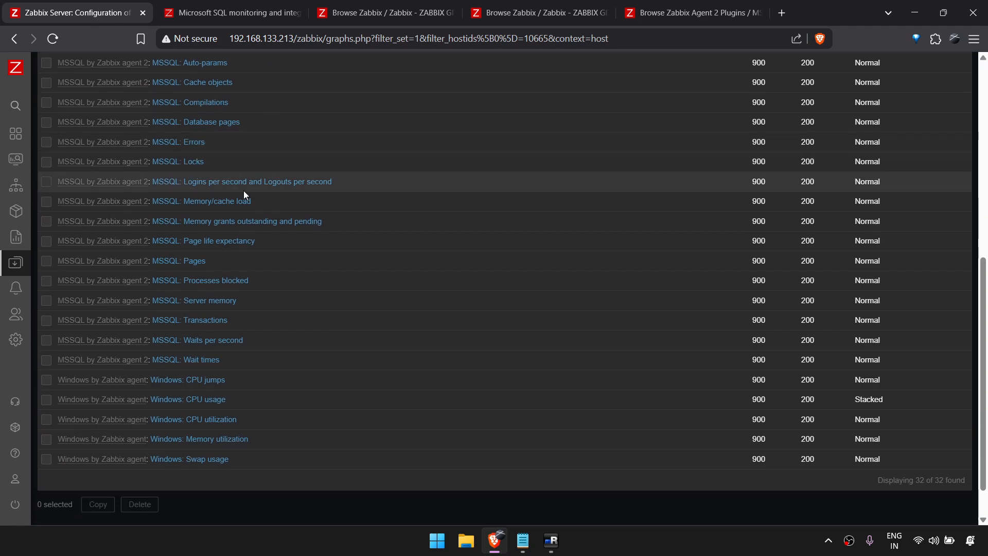
{"action": "scroll", "coordinate": [267, 304], "scroll_direction": "down", "scroll_amount": 1}
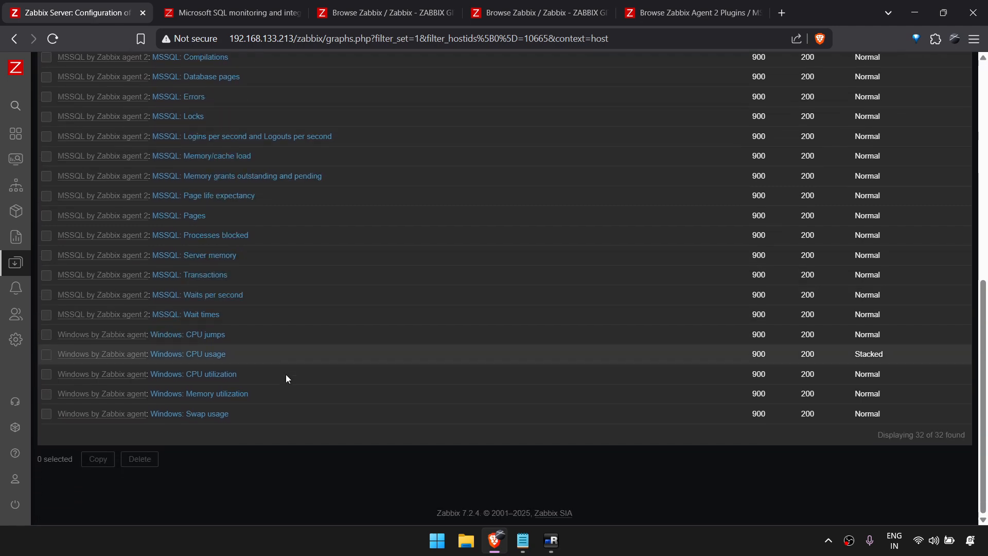
{"action": "scroll", "coordinate": [243, 433], "scroll_direction": "up", "scroll_amount": 2}
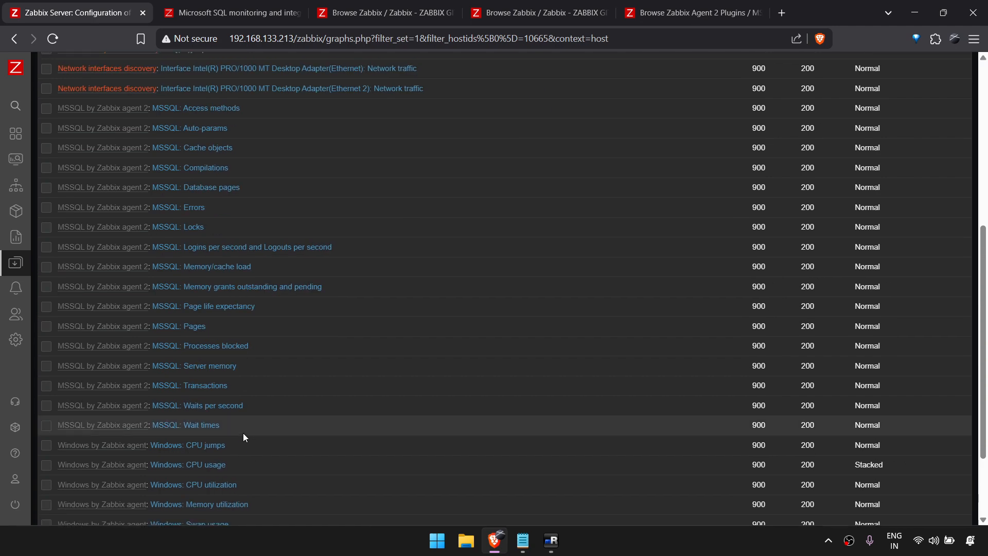
{"action": "scroll", "coordinate": [266, 338], "scroll_direction": "up", "scroll_amount": 2}
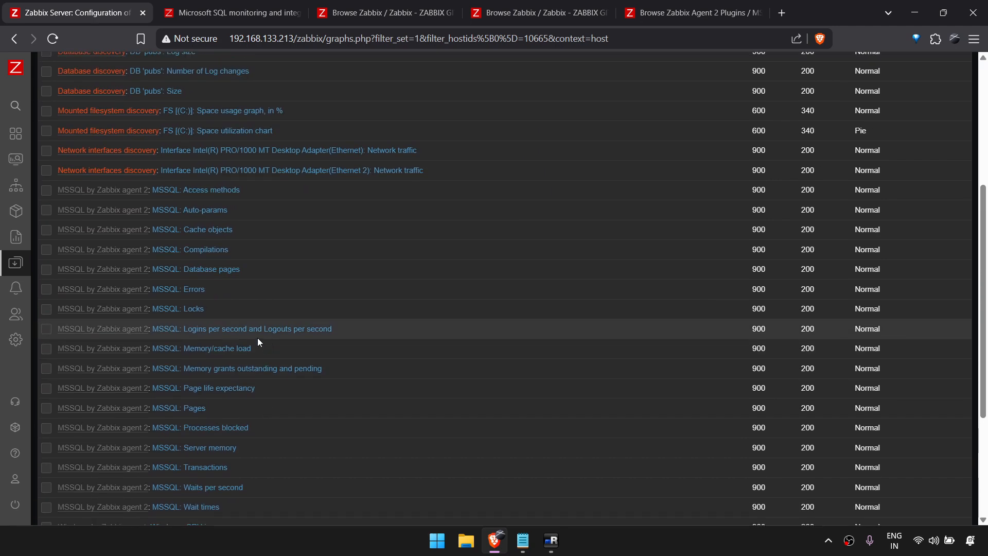
{"action": "scroll", "coordinate": [168, 416], "scroll_direction": "up", "scroll_amount": 1}
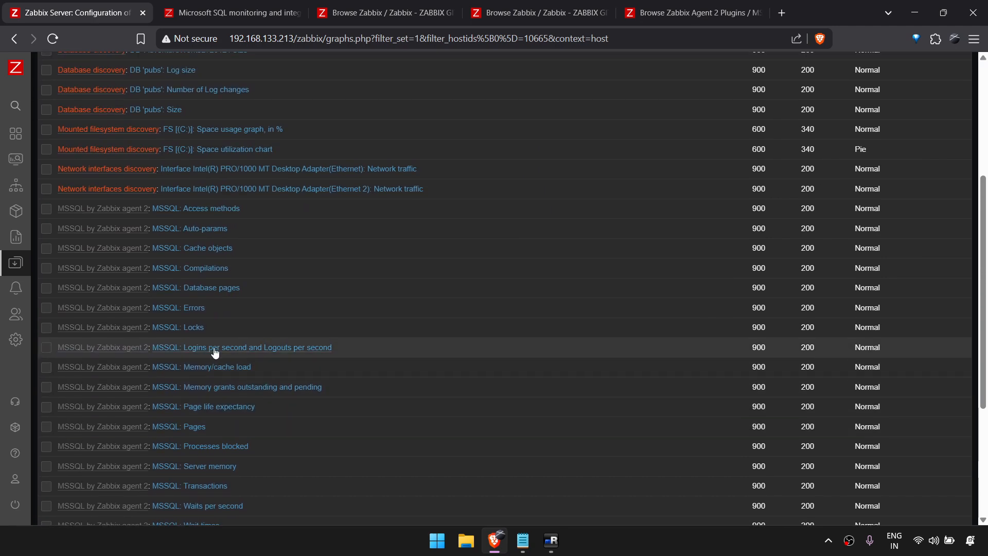
{"action": "scroll", "coordinate": [389, 358], "scroll_direction": "up", "scroll_amount": 4}
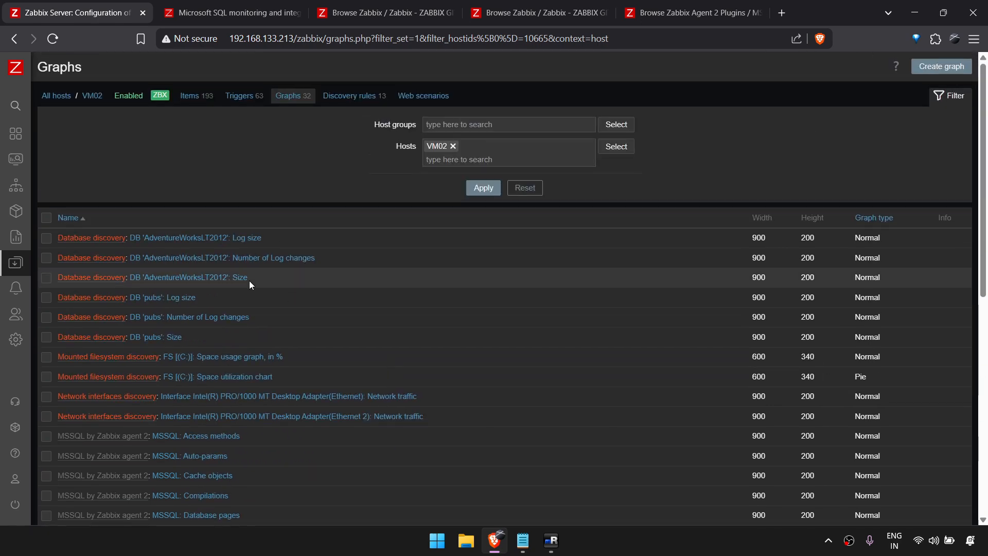
Step: Reopen VM02's item list and review the MSSQL and Windows items
{"action": "left_click", "coordinate": [196, 101]}
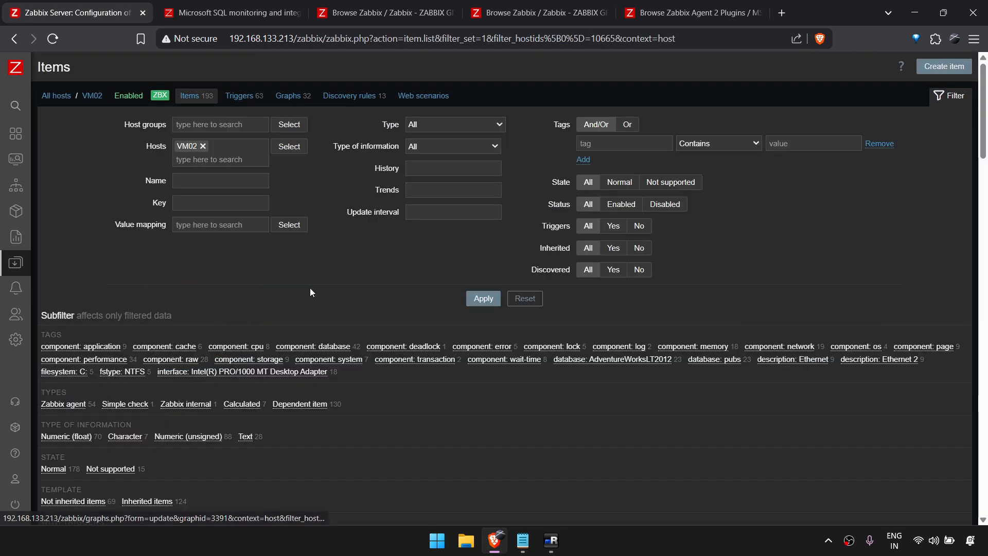
{"action": "scroll", "coordinate": [311, 289], "scroll_direction": "down", "scroll_amount": 3}
{"action": "scroll", "coordinate": [310, 292], "scroll_direction": "down", "scroll_amount": 15}
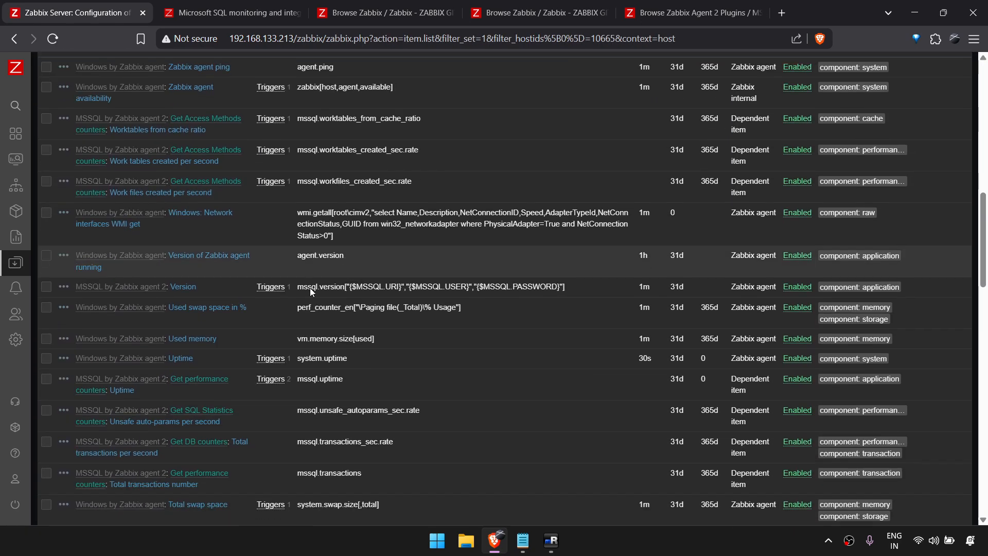
Step: Open the Global view dashboard and examine host availability, problems by severity, and VM02's current MSSQL and Windows problems
{"action": "scroll", "coordinate": [338, 212], "scroll_direction": "down", "scroll_amount": 3}
{"action": "scroll", "coordinate": [338, 212], "scroll_direction": "up", "scroll_amount": 8}
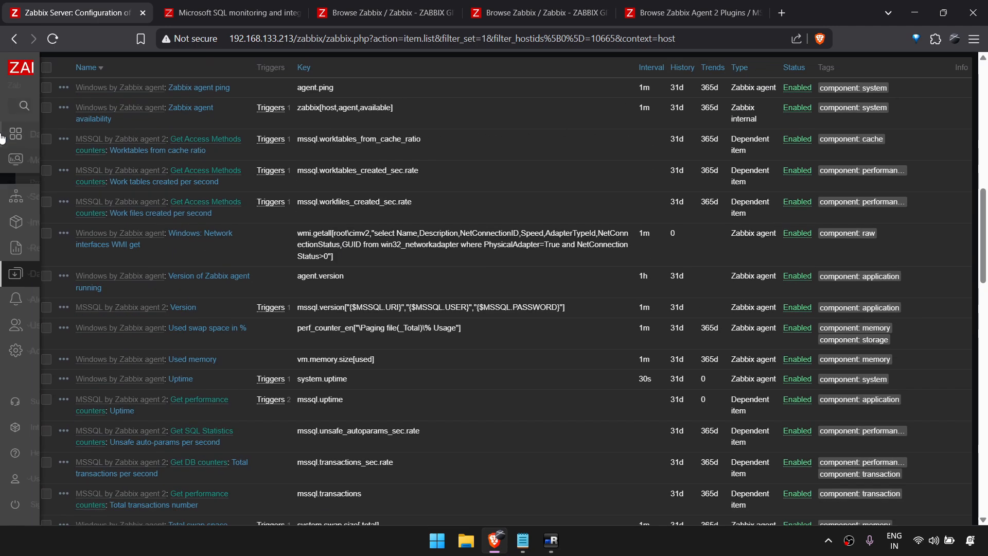
{"action": "left_click", "coordinate": [17, 135]}
{"action": "scroll", "coordinate": [371, 320], "scroll_direction": "down", "scroll_amount": 3}
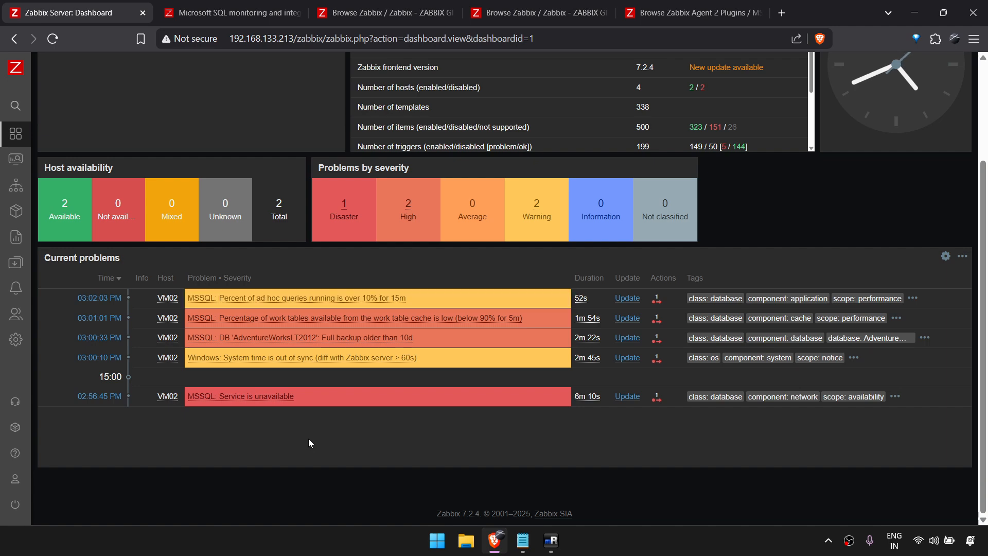
{"action": "scroll", "coordinate": [309, 443], "scroll_direction": "up", "scroll_amount": 3}
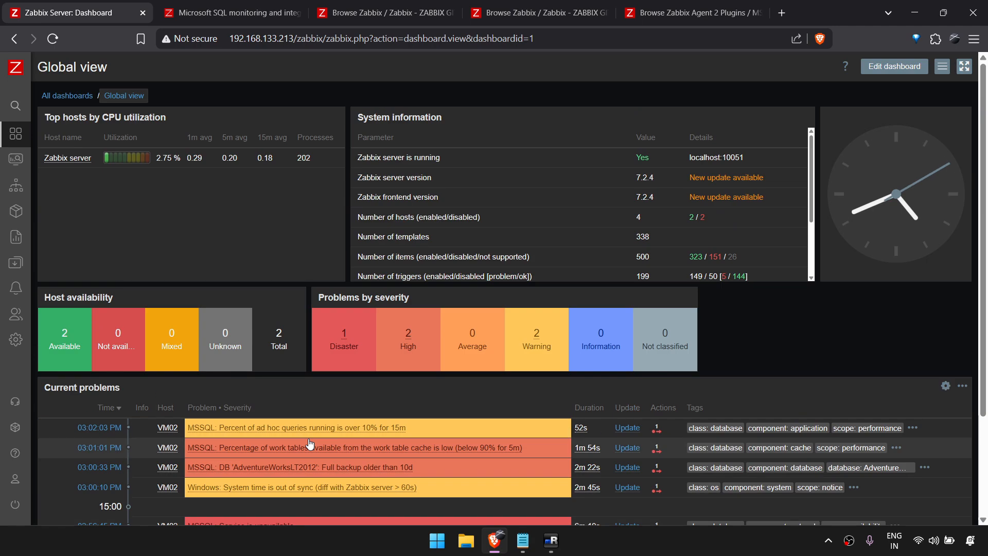
{"action": "mouse_move", "coordinate": [16, 195]}
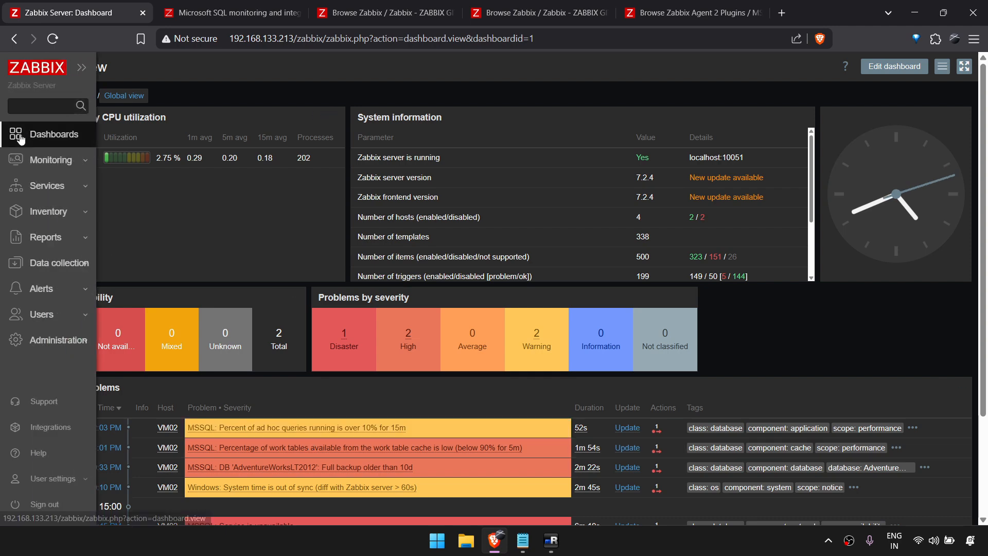
{"action": "left_click", "coordinate": [91, 199]}
{"action": "scroll", "coordinate": [215, 288], "scroll_direction": "down", "scroll_amount": 3}
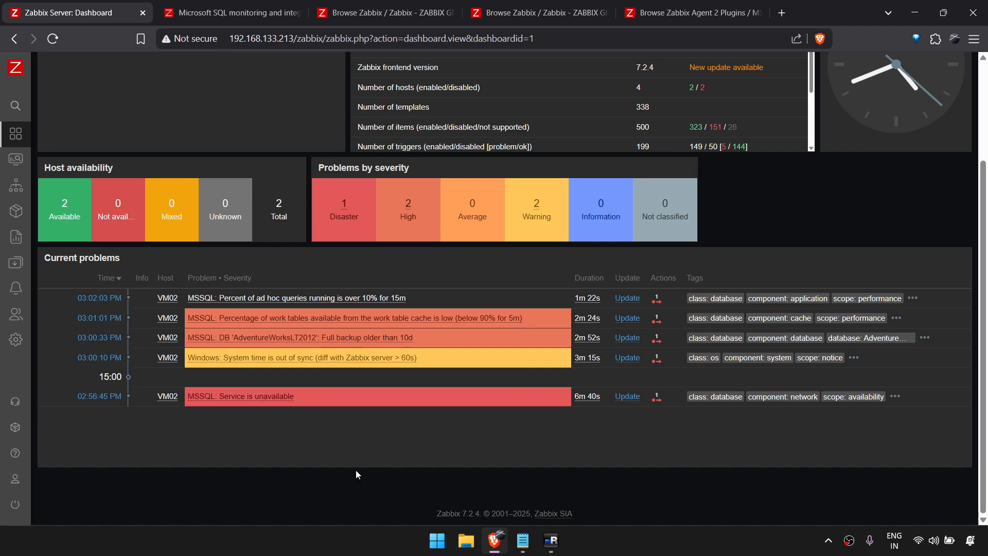
{"action": "scroll", "coordinate": [356, 470], "scroll_direction": "up", "scroll_amount": 3}
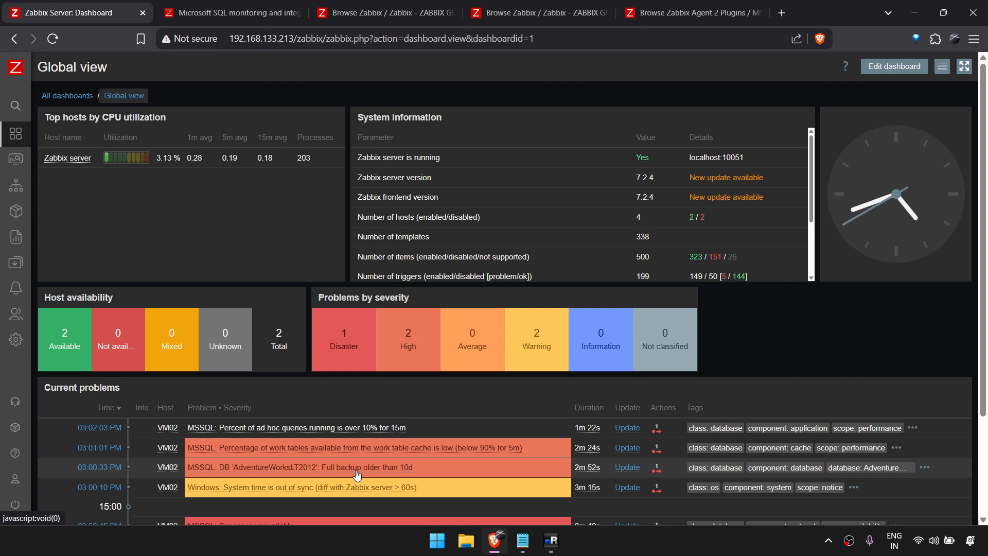
{"action": "scroll", "coordinate": [358, 475], "scroll_direction": "down", "scroll_amount": 2}
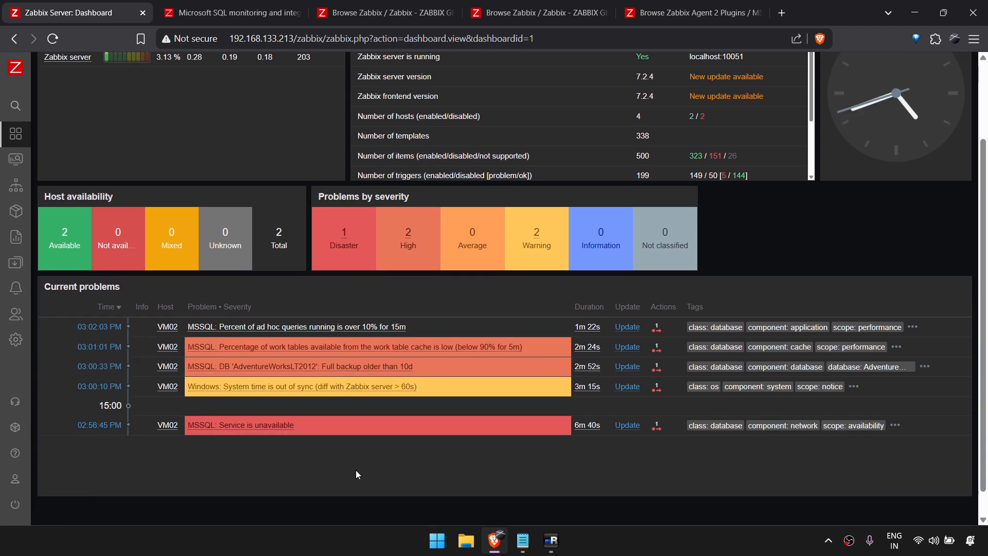